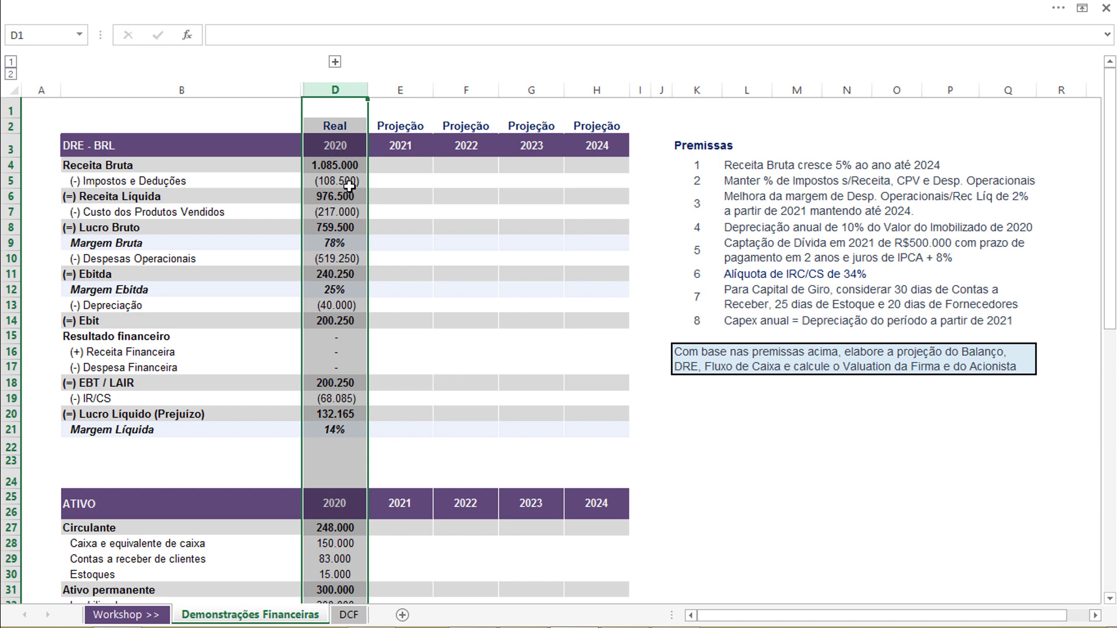
- Review the 2020 actuals, the 2021–2024 projection layout of the financial statements, and the WACC input on the DCF sheet
{"action": "left_click", "coordinate": [352, 147]}
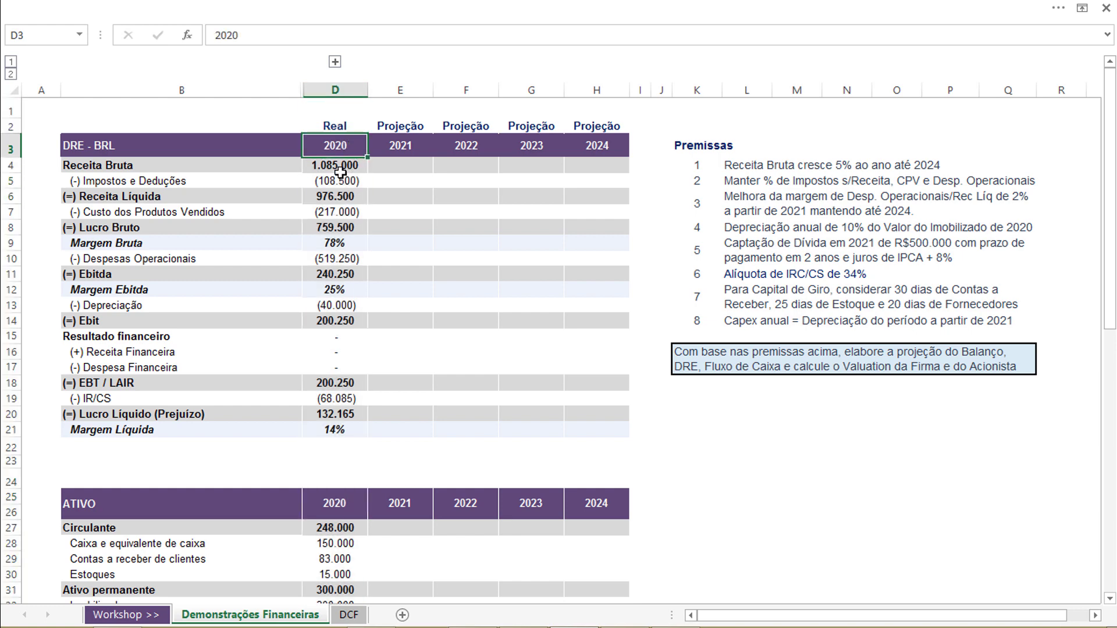
{"action": "left_click", "coordinate": [407, 144]}
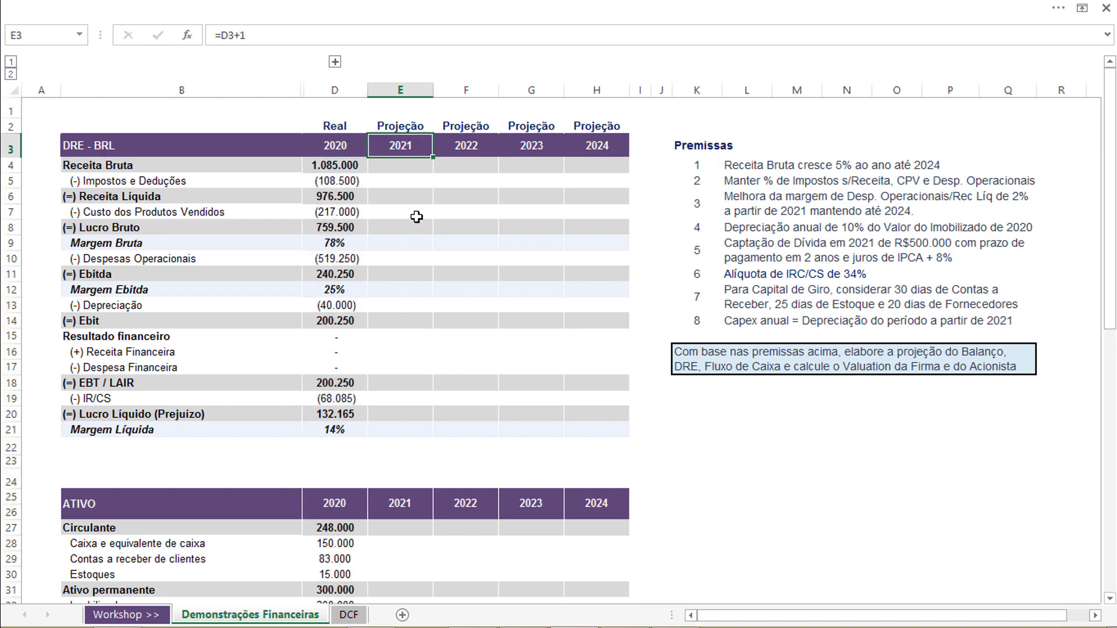
{"action": "left_click", "coordinate": [607, 146]}
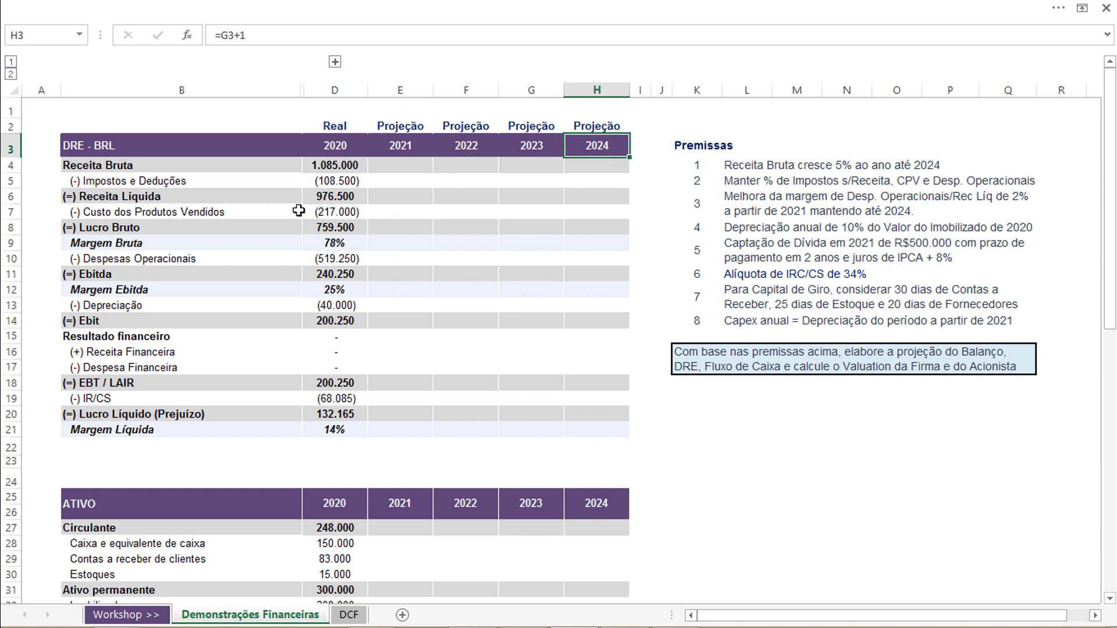
{"action": "left_click", "coordinate": [226, 147]}
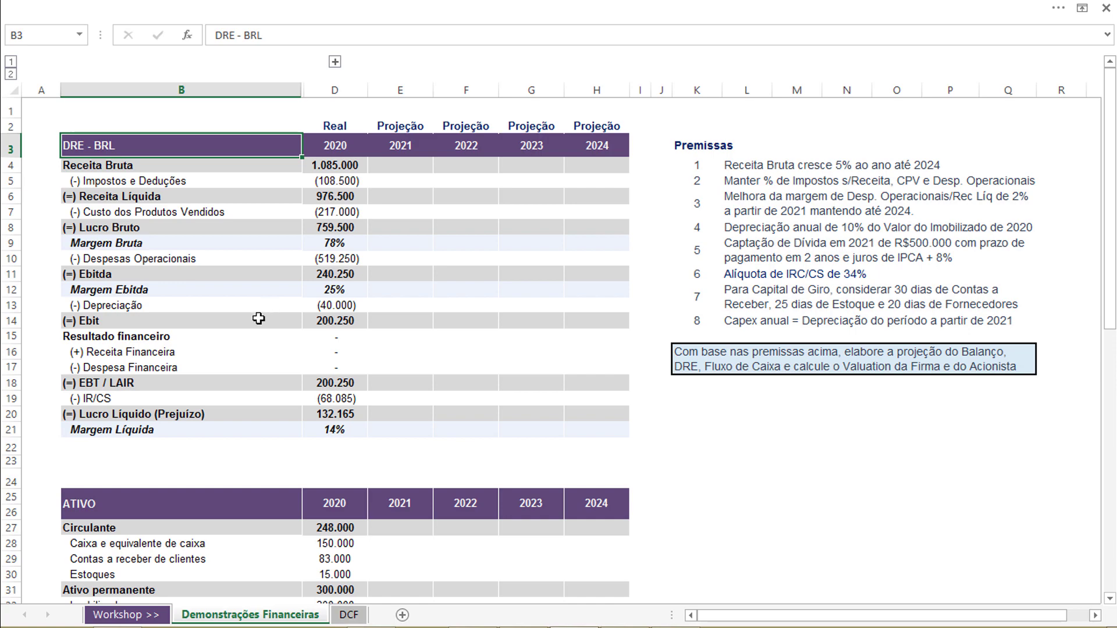
{"action": "scroll", "coordinate": [260, 140], "scroll_direction": "down", "scroll_amount": 4}
{"action": "scroll", "coordinate": [260, 140], "scroll_direction": "down", "scroll_amount": 6}
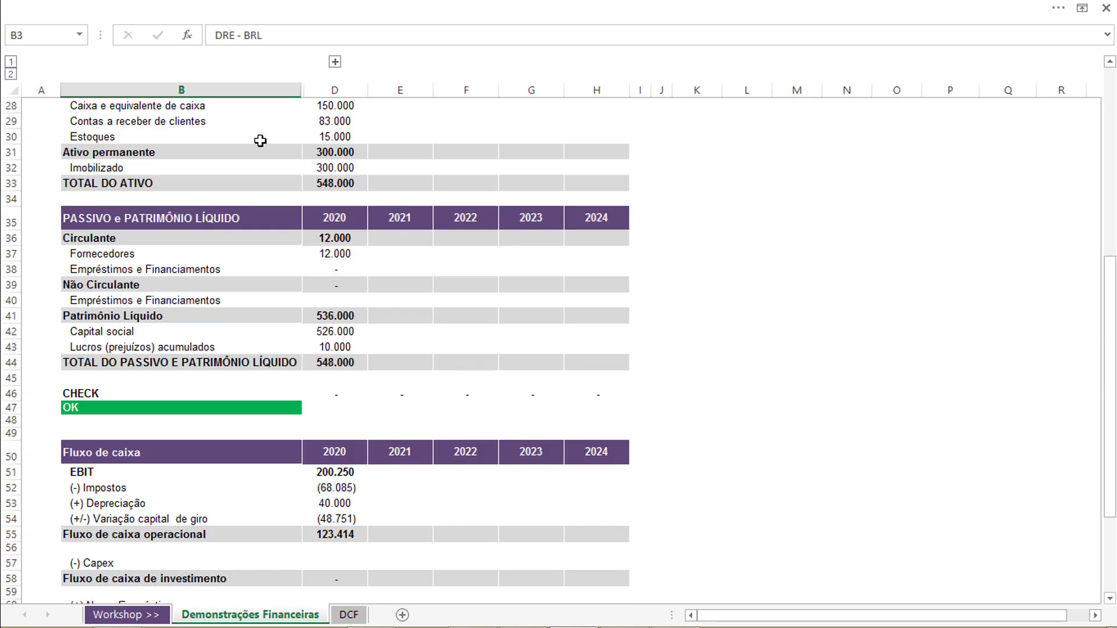
{"action": "left_click", "coordinate": [348, 611]}
{"action": "left_click", "coordinate": [297, 185]}
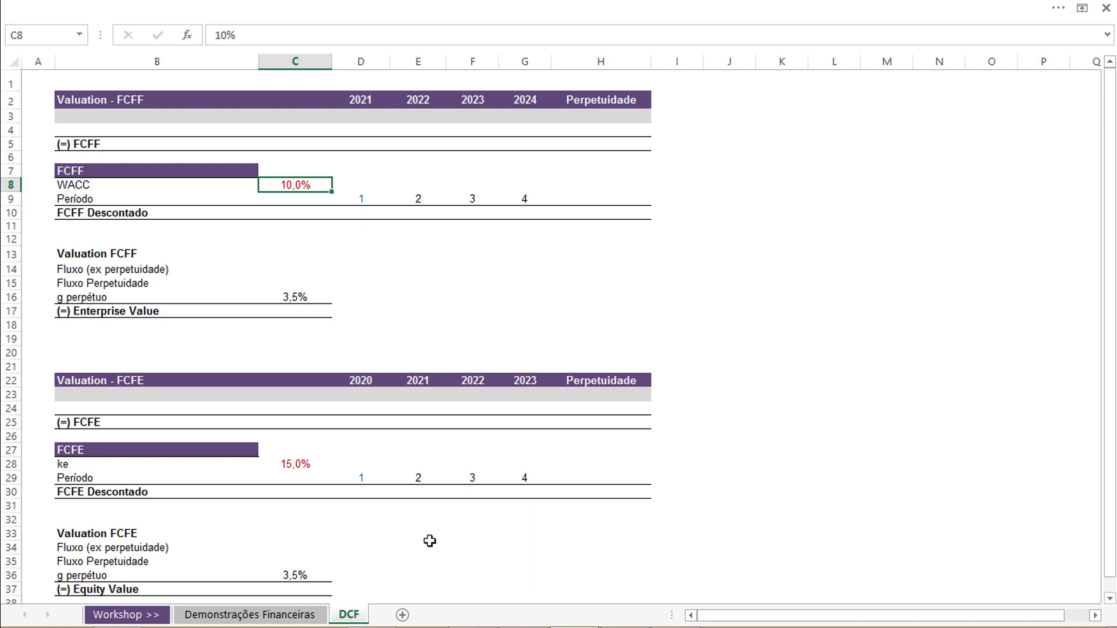
- Compare the income statement and balance sheet sections with the FCFF and FCFE valuation blocks on the DCF sheet
{"action": "left_click", "coordinate": [294, 615]}
{"action": "scroll", "coordinate": [314, 407], "scroll_direction": "up", "scroll_amount": 4}
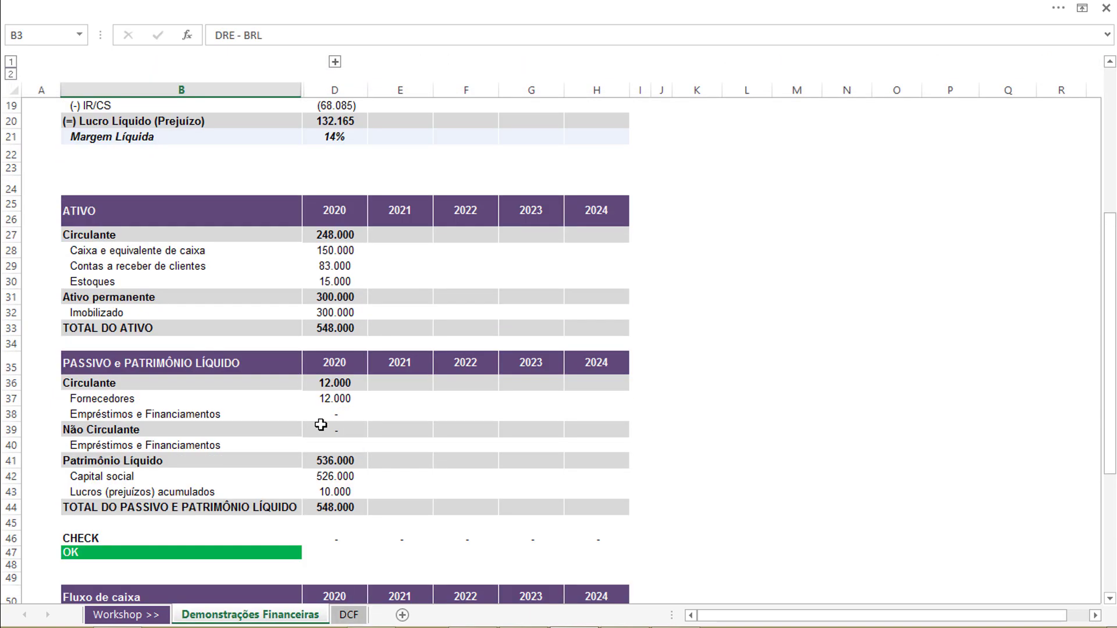
{"action": "scroll", "coordinate": [321, 424], "scroll_direction": "up", "scroll_amount": 6}
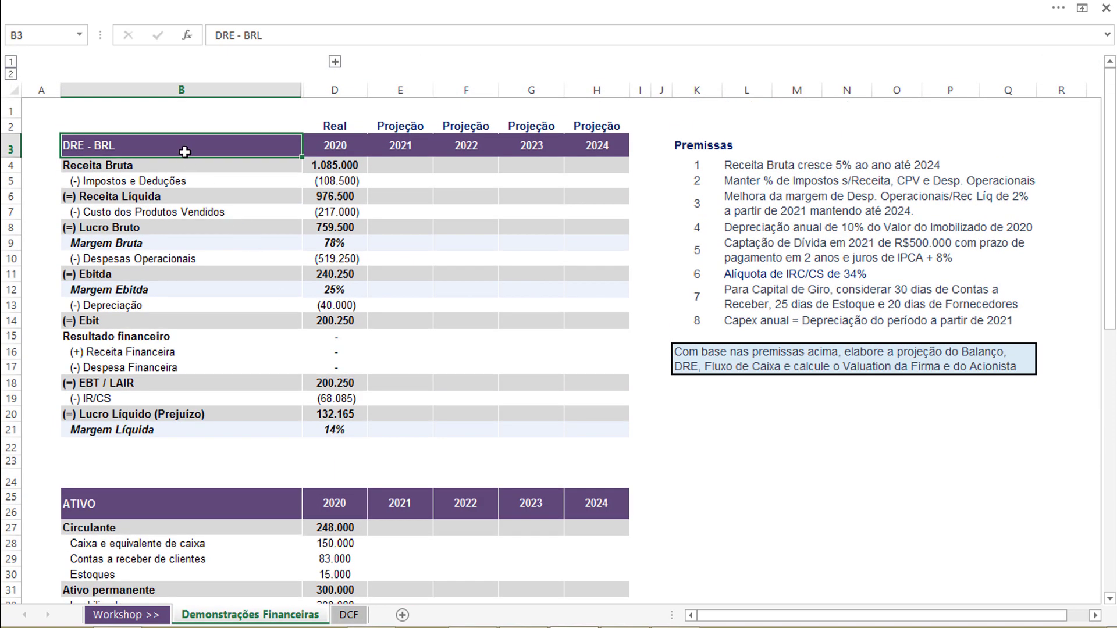
{"action": "scroll", "coordinate": [229, 406], "scroll_direction": "down", "scroll_amount": 5}
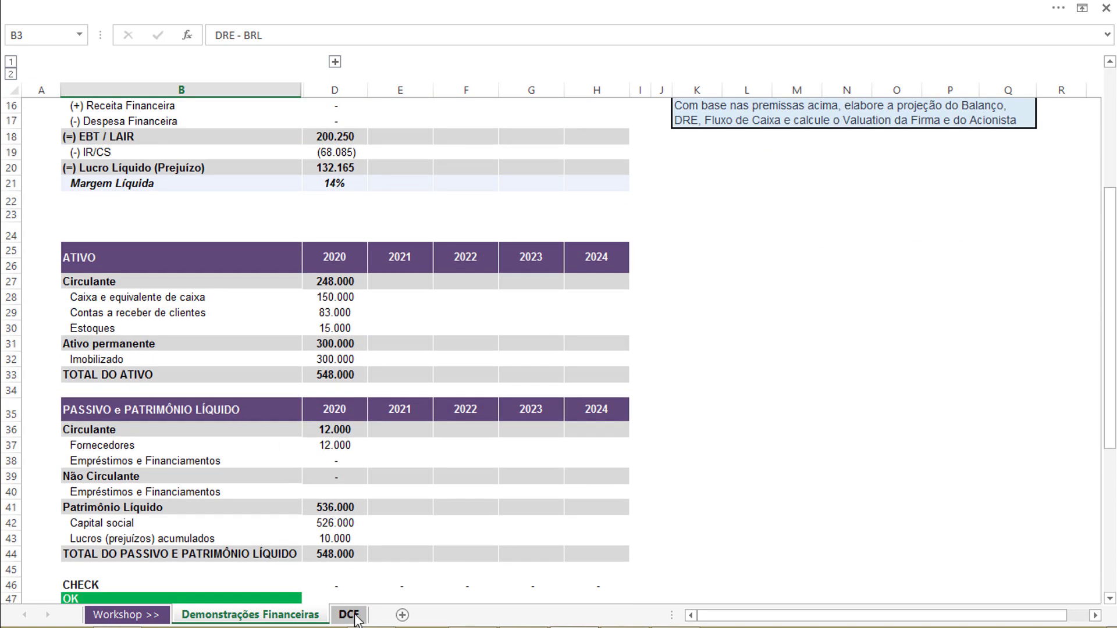
{"action": "left_click", "coordinate": [350, 615]}
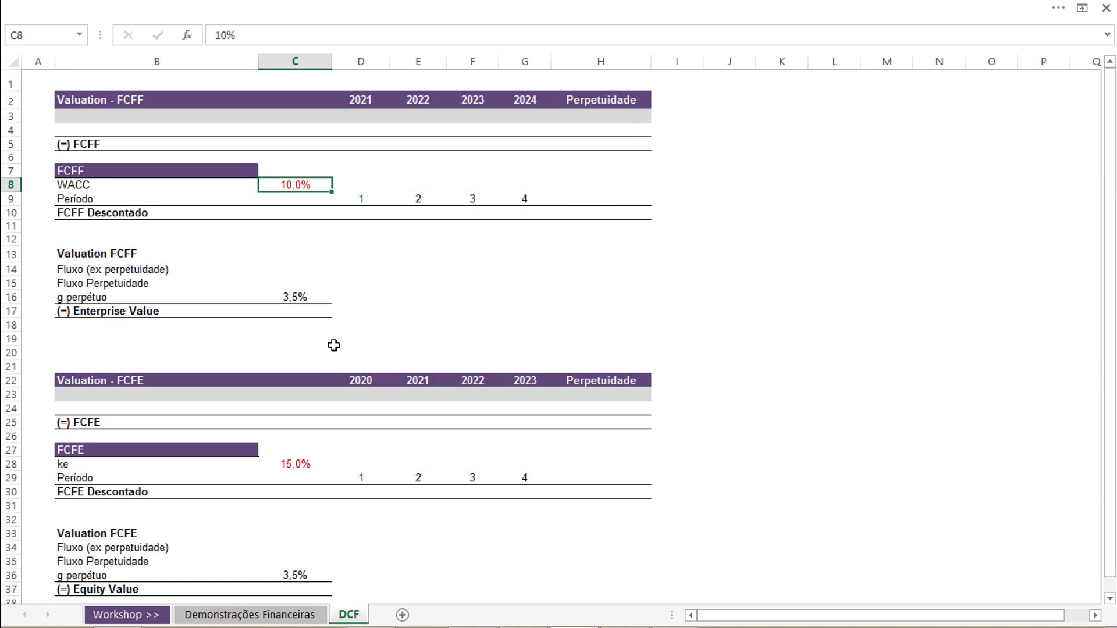
{"action": "left_click", "coordinate": [194, 105]}
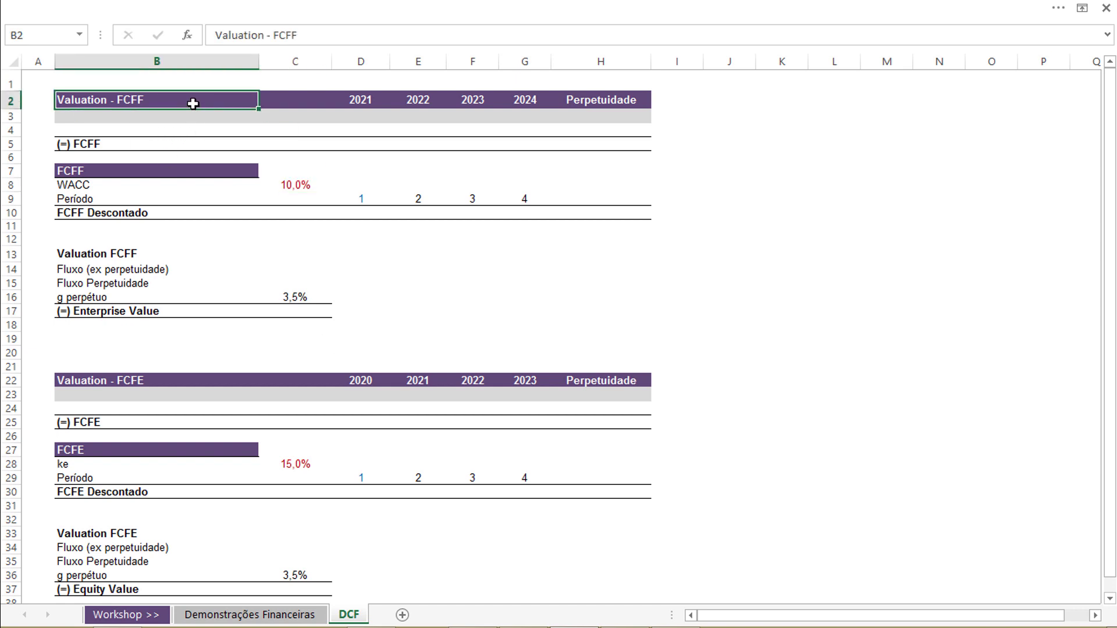
{"action": "left_click", "coordinate": [195, 379]}
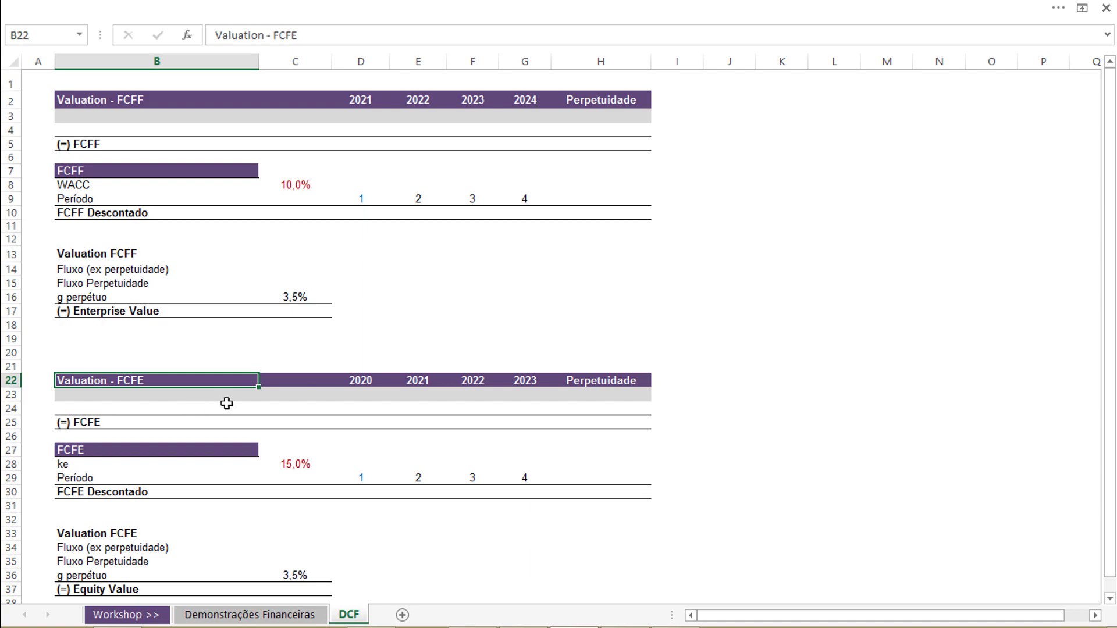
{"action": "left_click", "coordinate": [251, 613]}
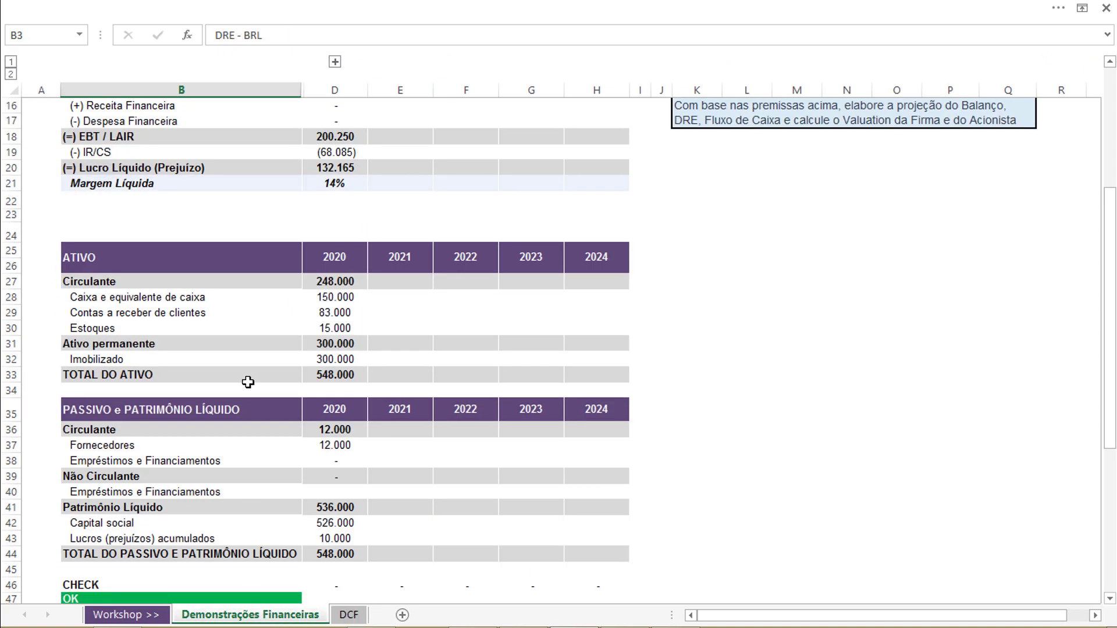
- Examine the DRE, balance sheet and cash flow structure on Demonstrações Financeiras, plus the valuation layout on DCF
{"action": "scroll", "coordinate": [245, 384], "scroll_direction": "up", "scroll_amount": 4}
{"action": "scroll", "coordinate": [245, 386], "scroll_direction": "up", "scroll_amount": 1}
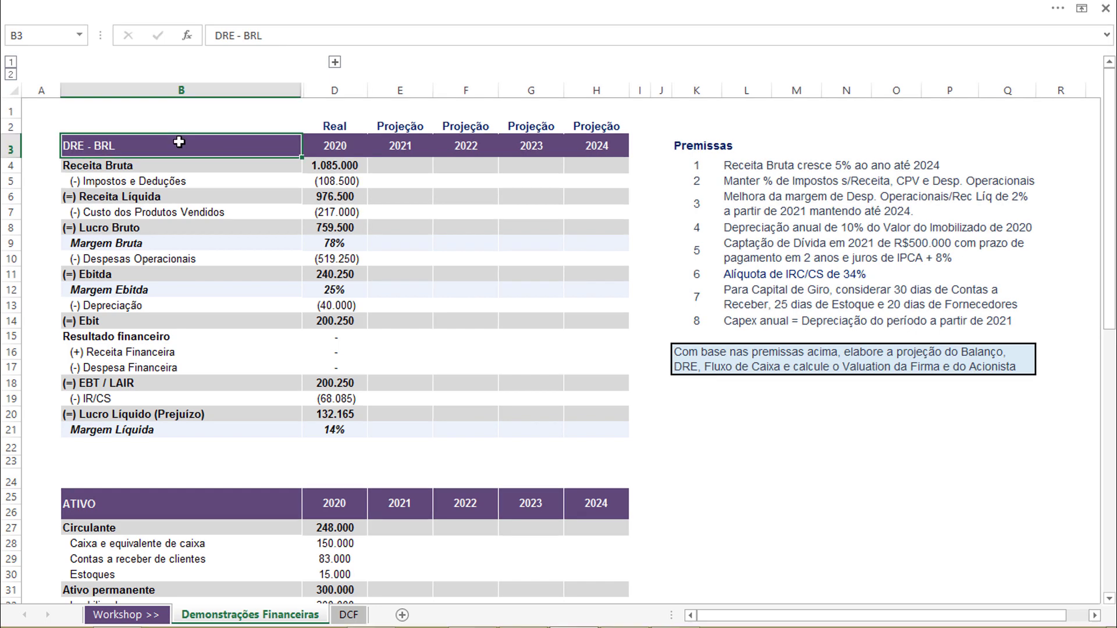
{"action": "scroll", "coordinate": [218, 320], "scroll_direction": "down", "scroll_amount": 4}
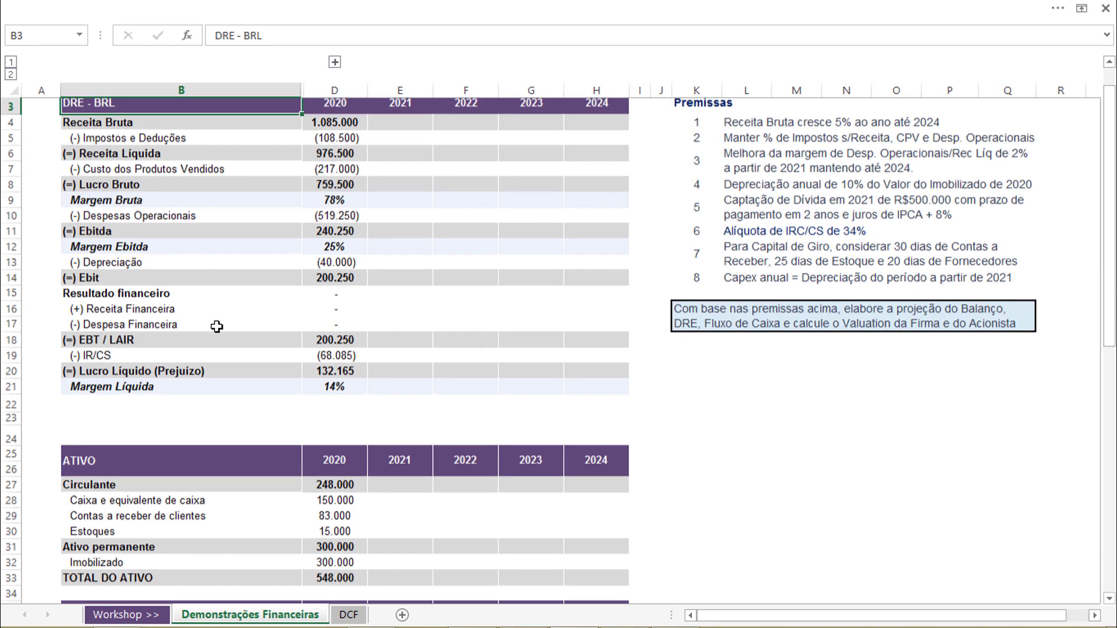
{"action": "scroll", "coordinate": [219, 321], "scroll_direction": "down", "scroll_amount": 8}
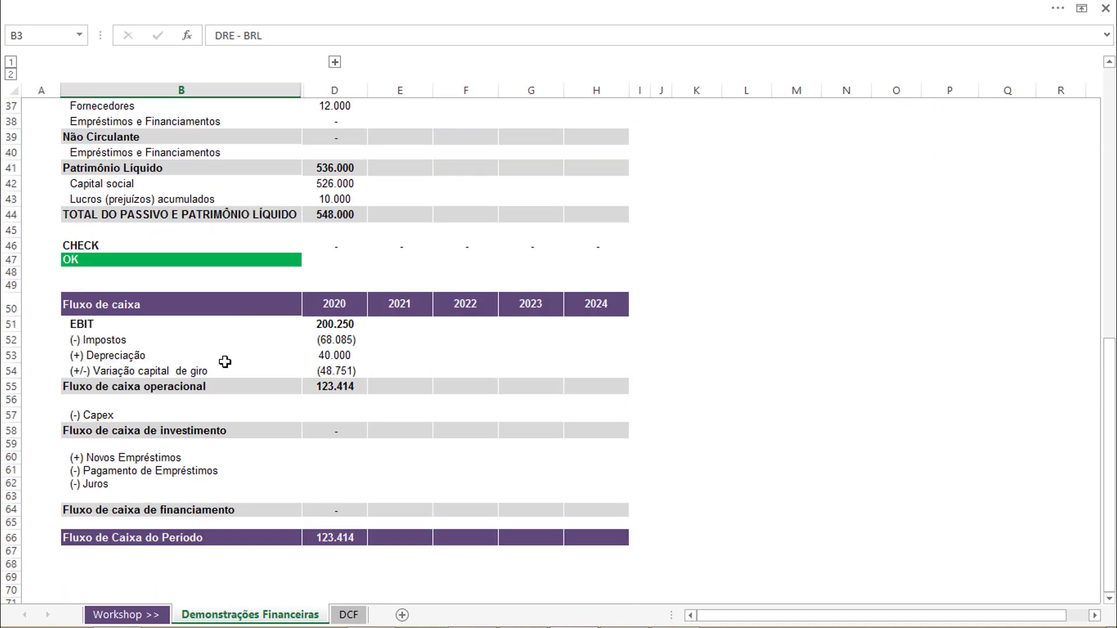
{"action": "scroll", "coordinate": [229, 371], "scroll_direction": "up", "scroll_amount": 12}
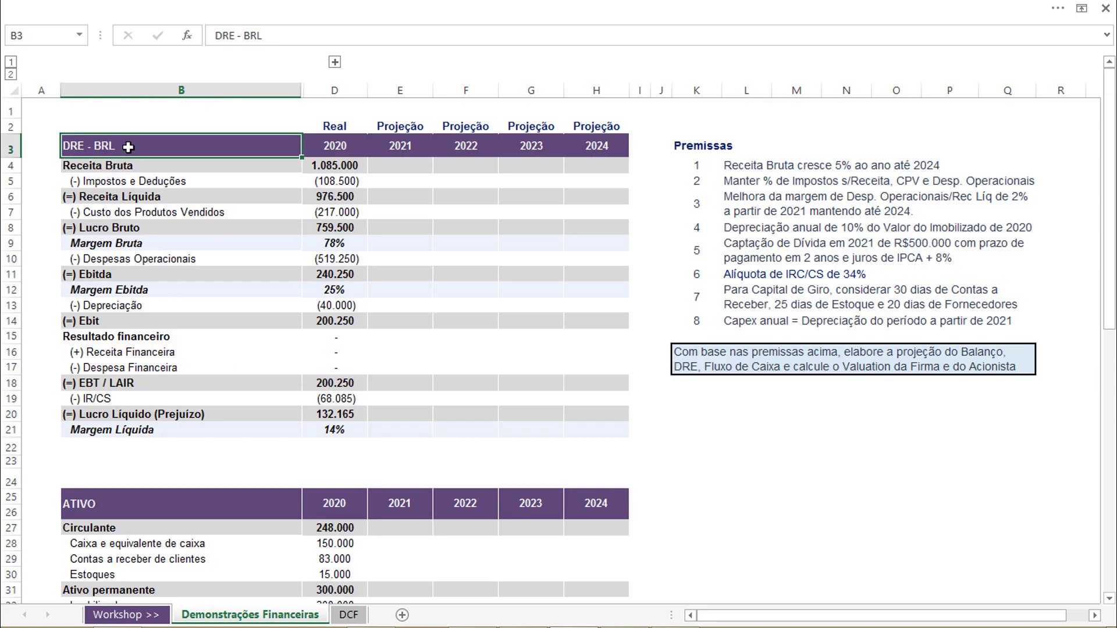
{"action": "left_click_drag", "start_coordinate": [129, 146], "coordinate": [593, 433]}
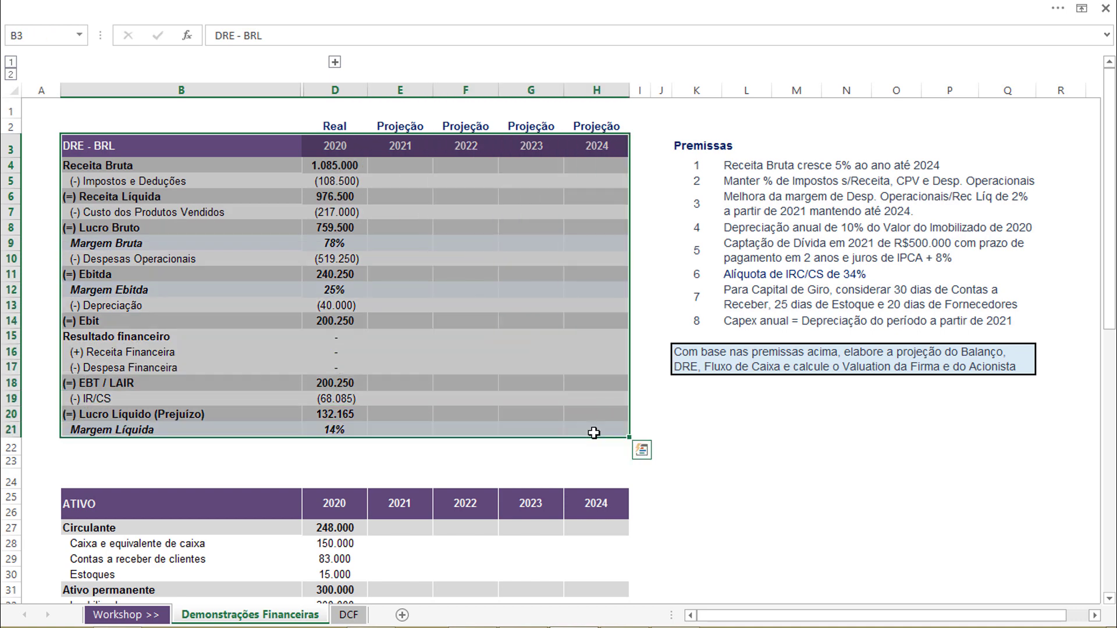
{"action": "scroll", "coordinate": [266, 396], "scroll_direction": "down", "scroll_amount": 7}
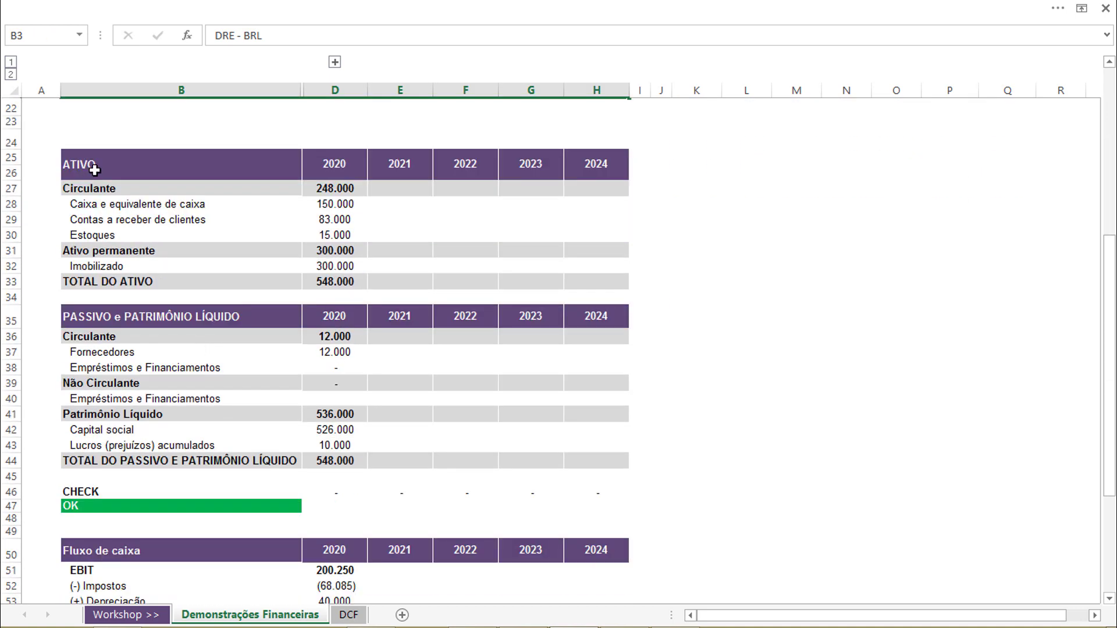
{"action": "scroll", "coordinate": [251, 400], "scroll_direction": "up", "scroll_amount": 7}
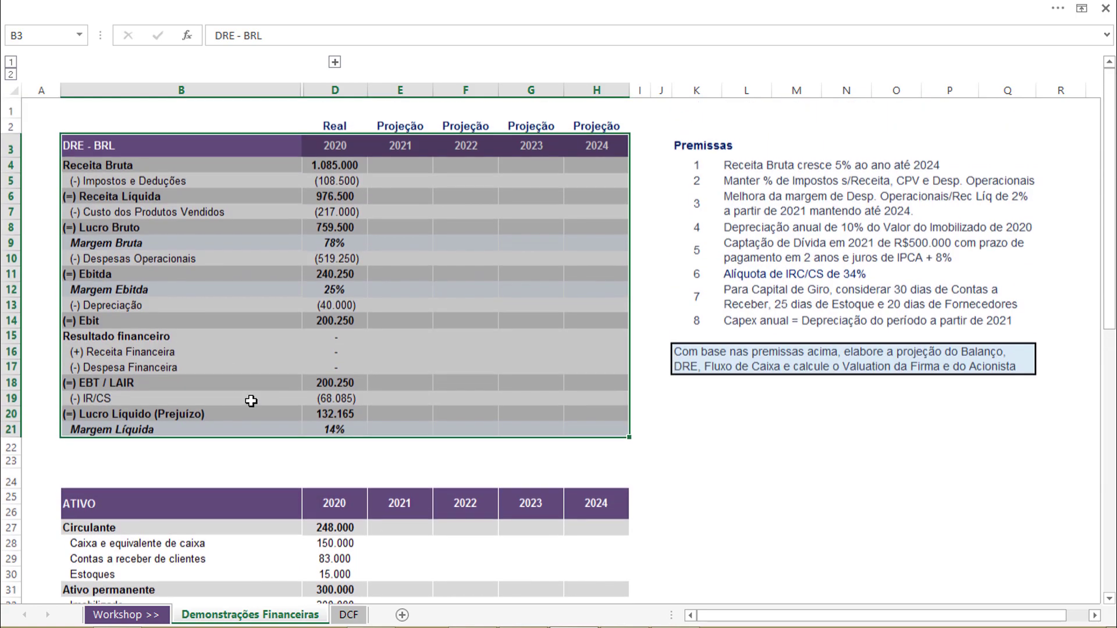
{"action": "left_click", "coordinate": [169, 147]}
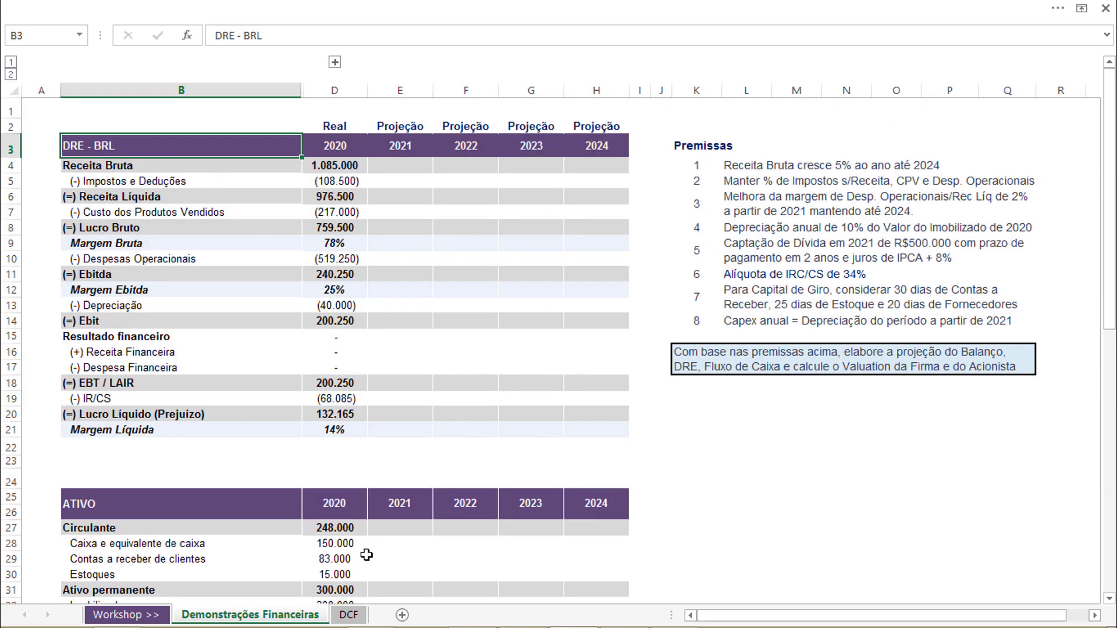
{"action": "left_click", "coordinate": [349, 614]}
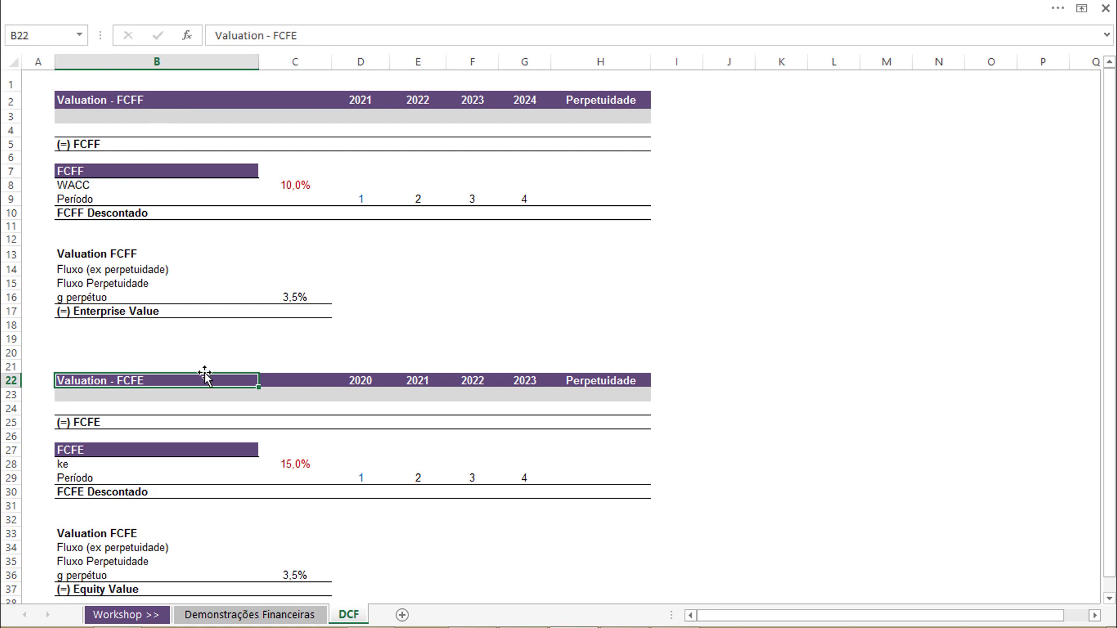
{"action": "left_click", "coordinate": [249, 615]}
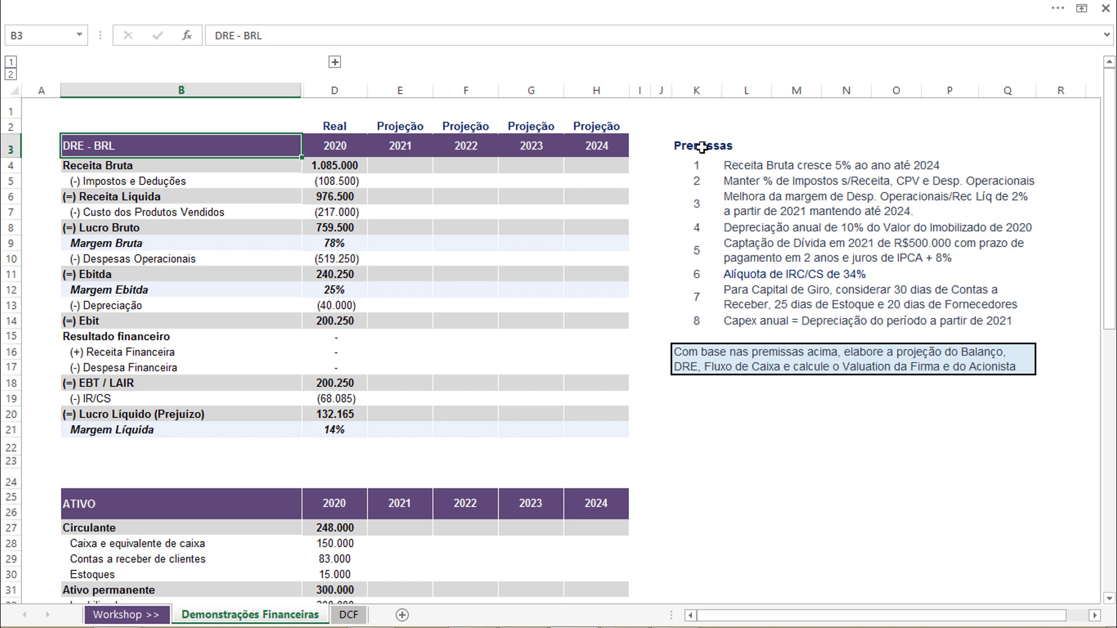
- Consult the first item of the Premissas list and enter the 5% gross revenue growth rate in cell A4
{"action": "left_click_drag", "start_coordinate": [702, 147], "coordinate": [929, 318]}
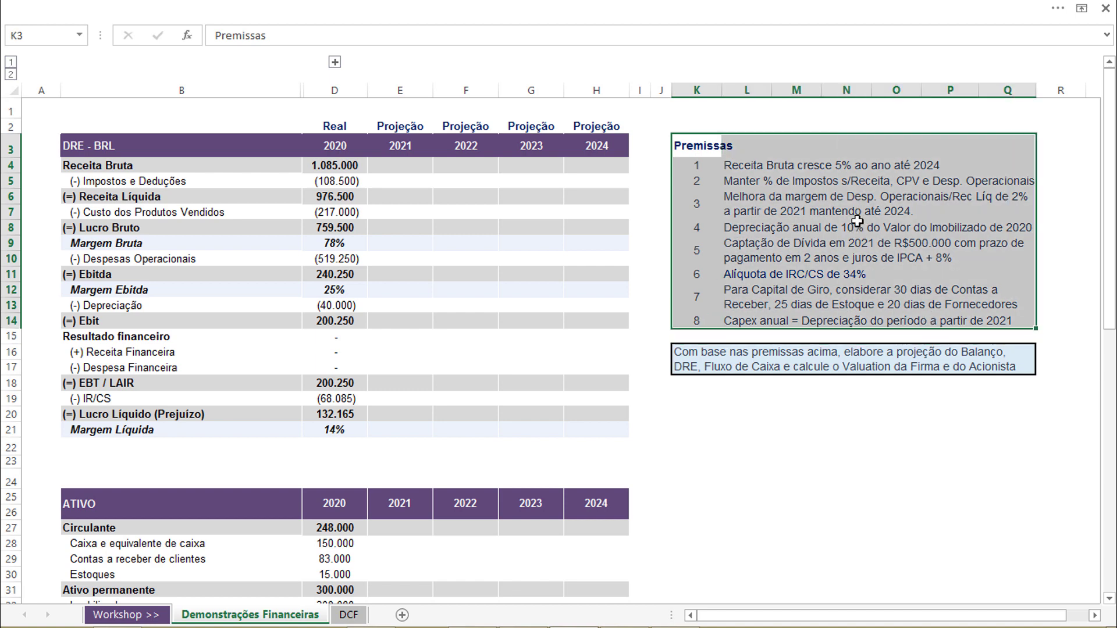
{"action": "left_click", "coordinate": [797, 218]}
{"action": "left_click", "coordinate": [696, 166]}
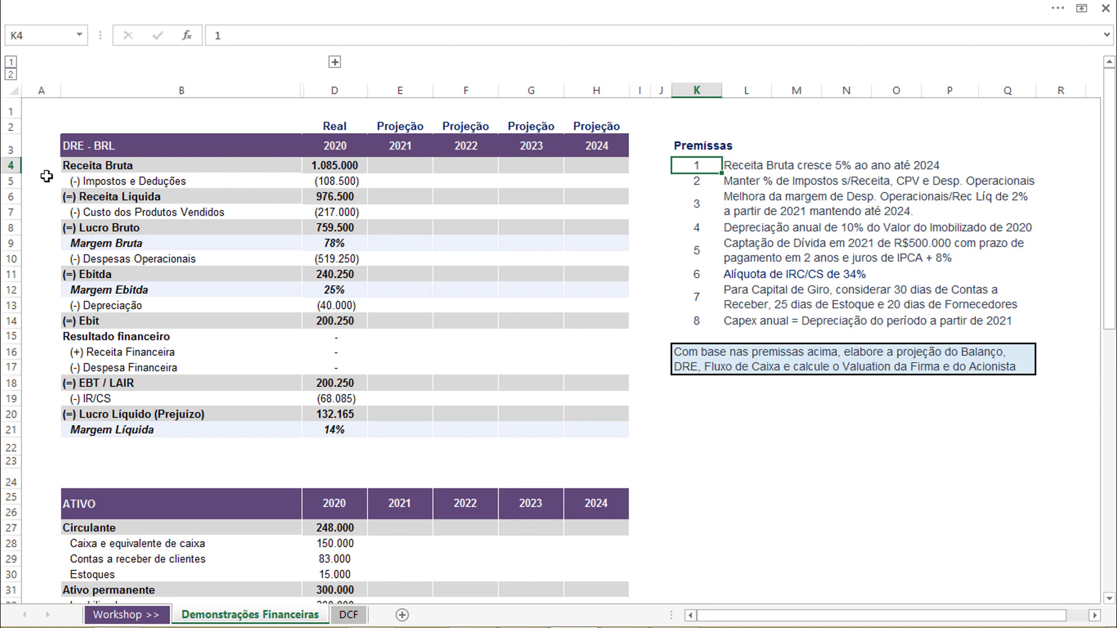
{"action": "left_click", "coordinate": [42, 92]}
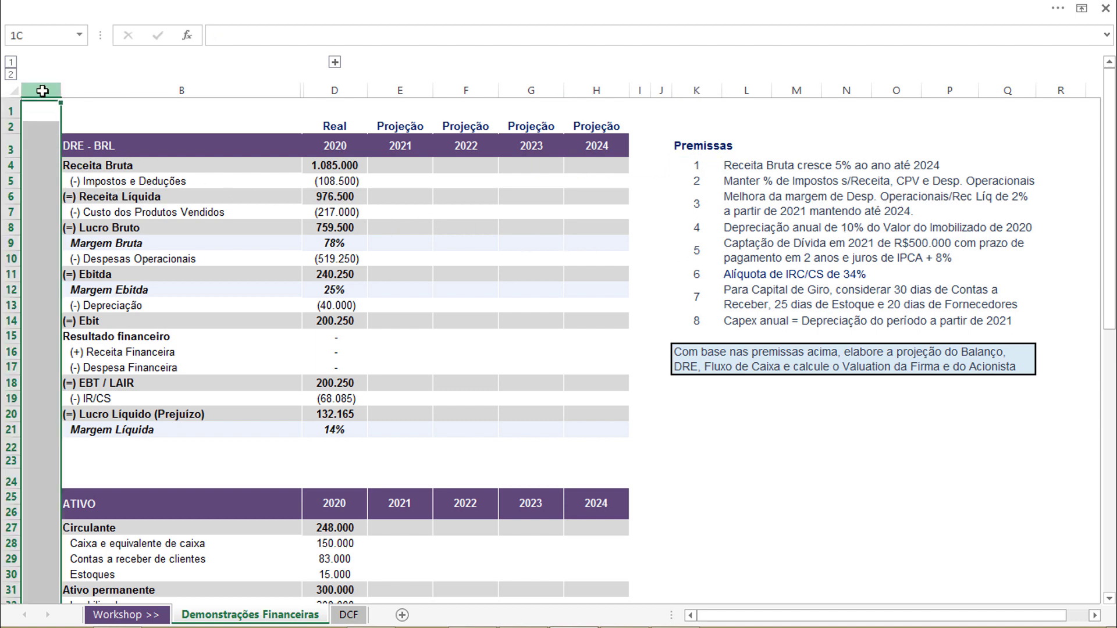
{"action": "left_click", "coordinate": [39, 165]}
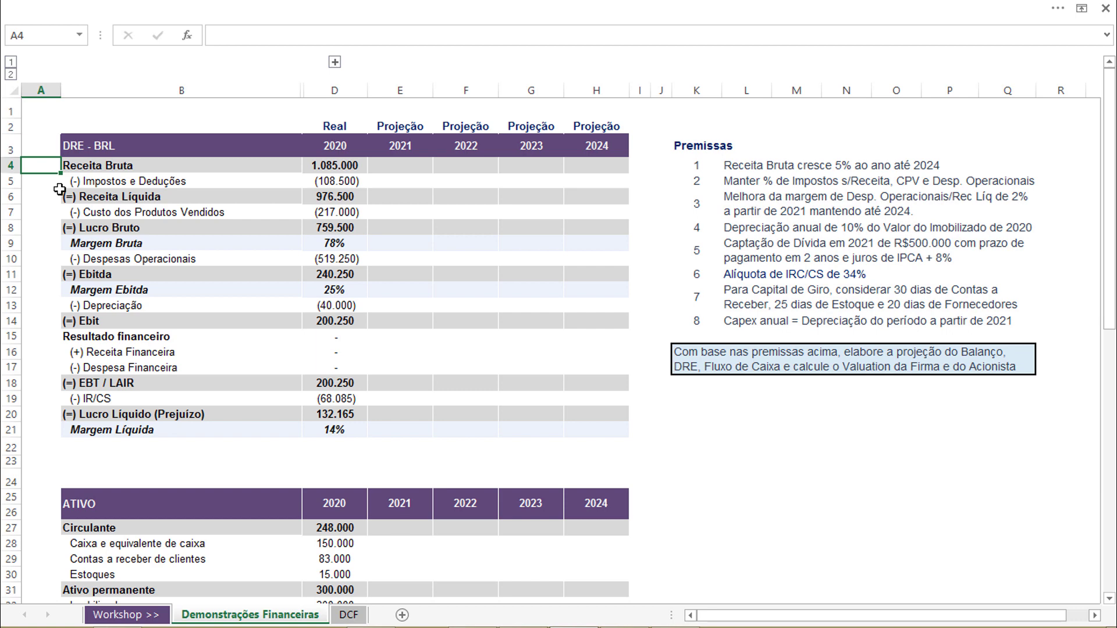
{"action": "type", "text": "5"}
- Project the 2021 Receita Bruta in cell E4 with the formula =D4*(1+$A$4)
{"action": "left_click", "coordinate": [410, 213]}
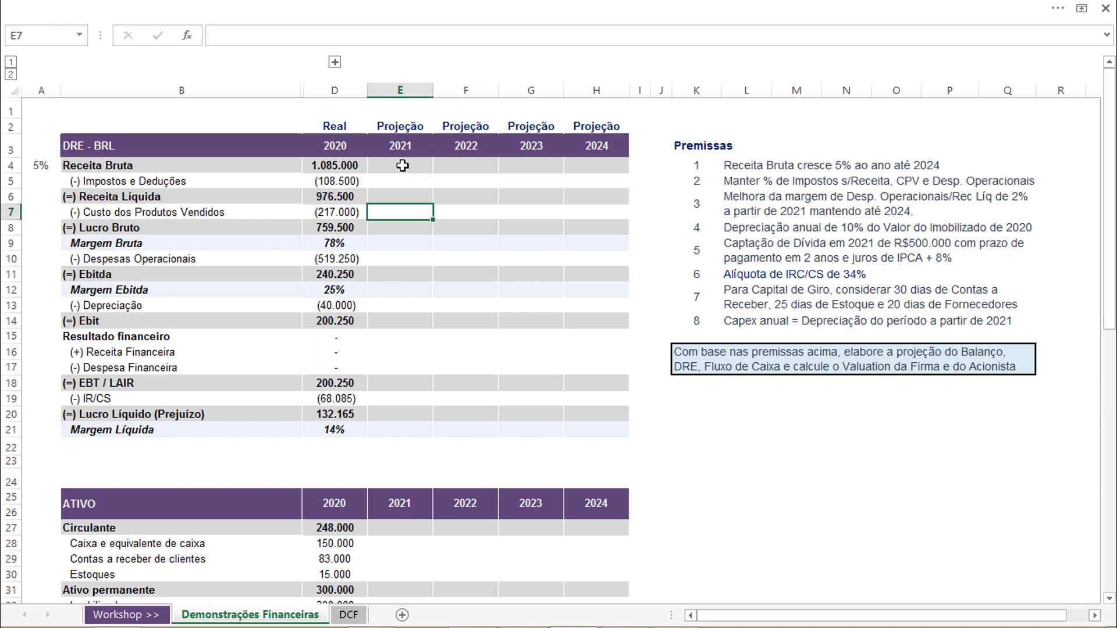
{"action": "left_click", "coordinate": [402, 165]}
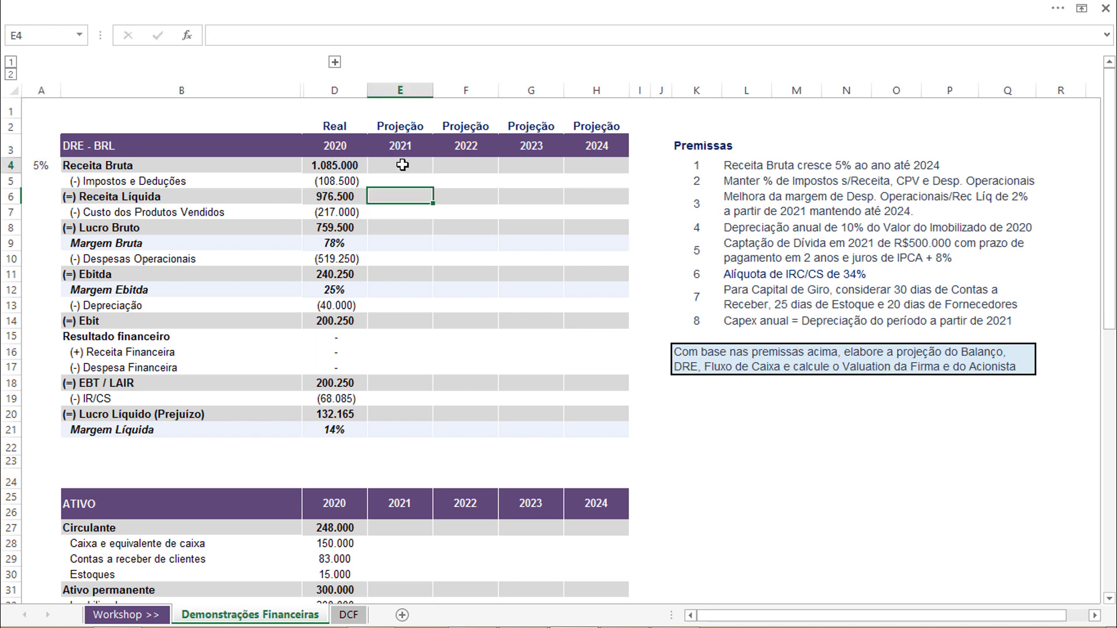
{"action": "type", "text": "="}
{"action": "key", "text": "Left"}
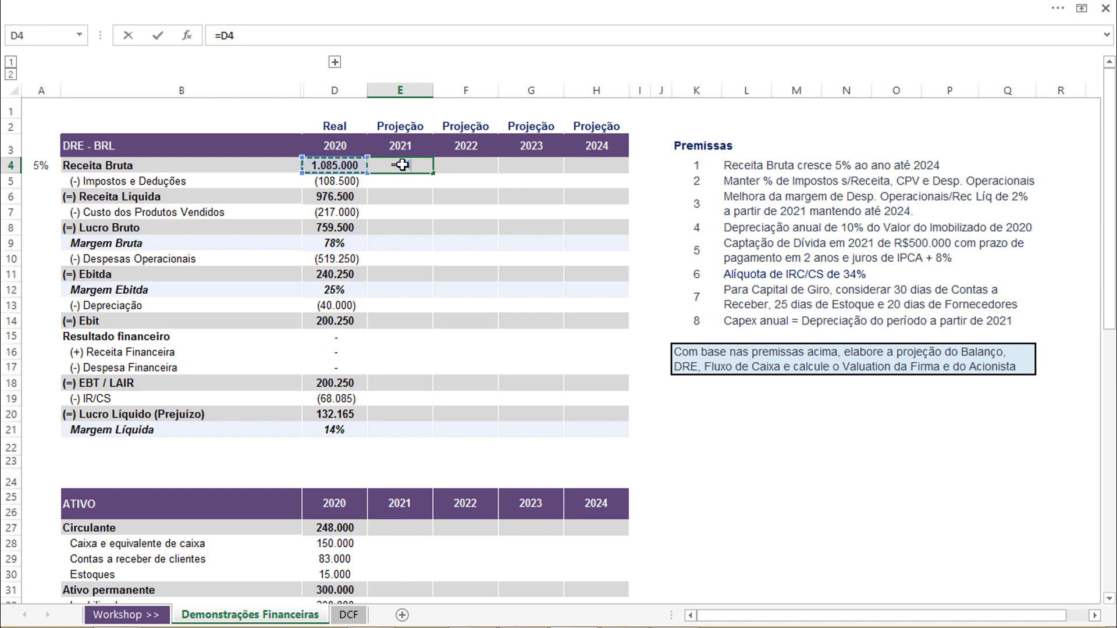
{"action": "type", "text": "*(1+"}
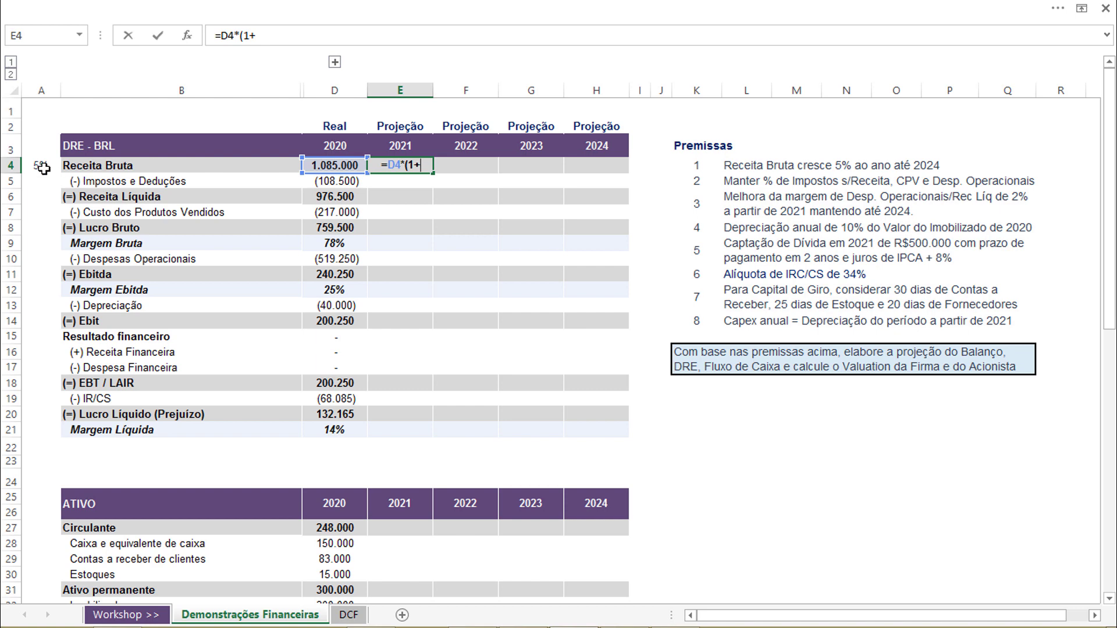
{"action": "left_click", "coordinate": [43, 168]}
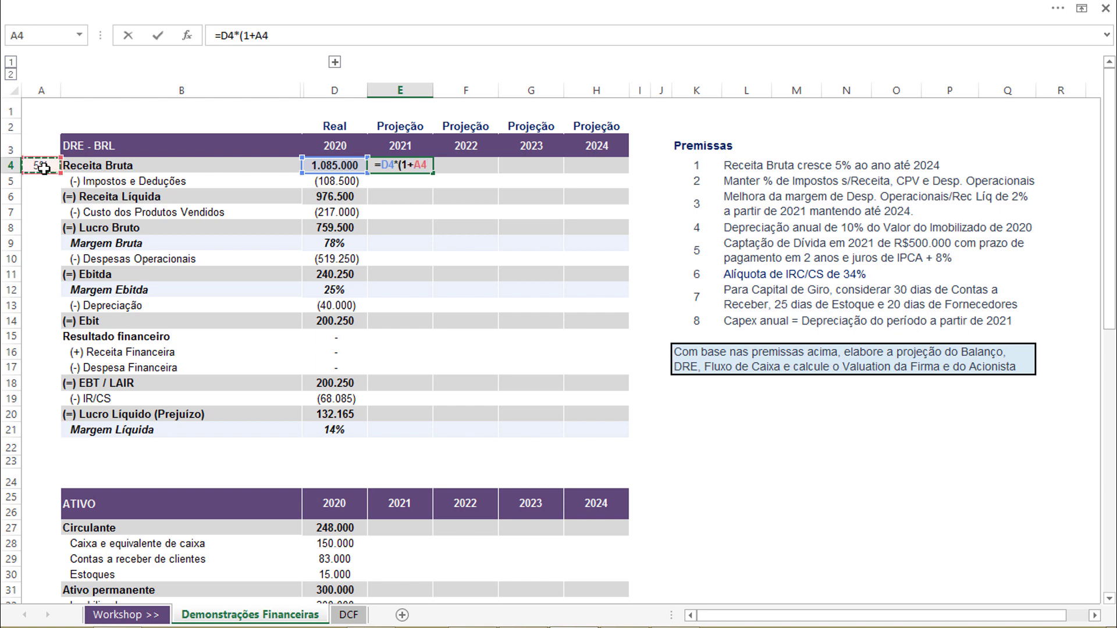
{"action": "key", "text": "F4"}
{"action": "key", "text": "Return"}
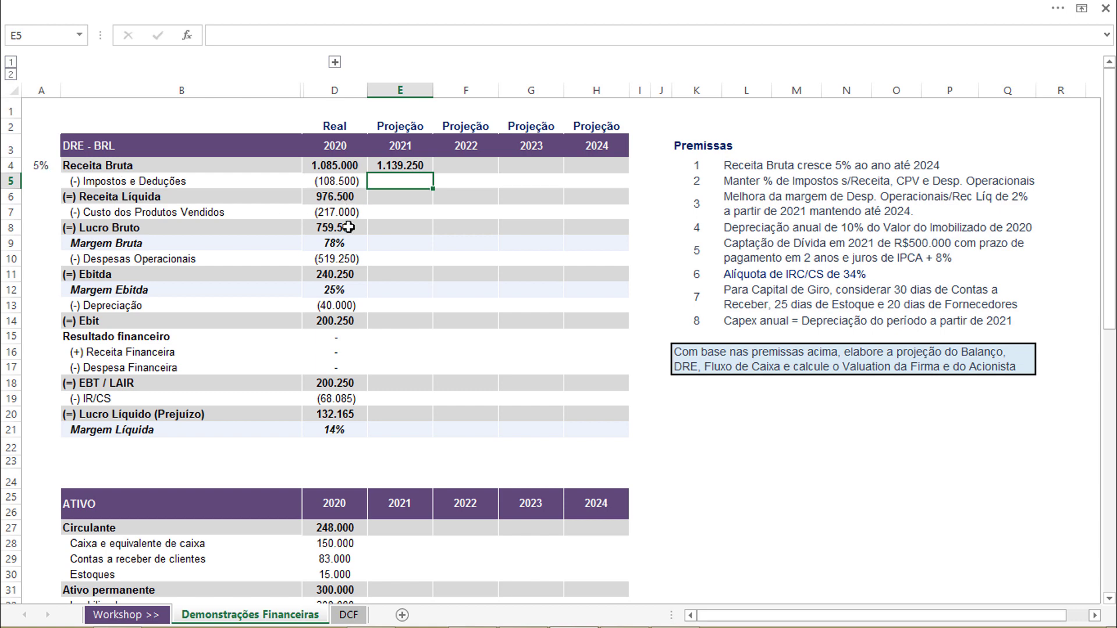
- Fill the 2021 Receita Bruta formula across to 2024, covering cells F4 through H4
{"action": "left_click", "coordinate": [417, 166]}
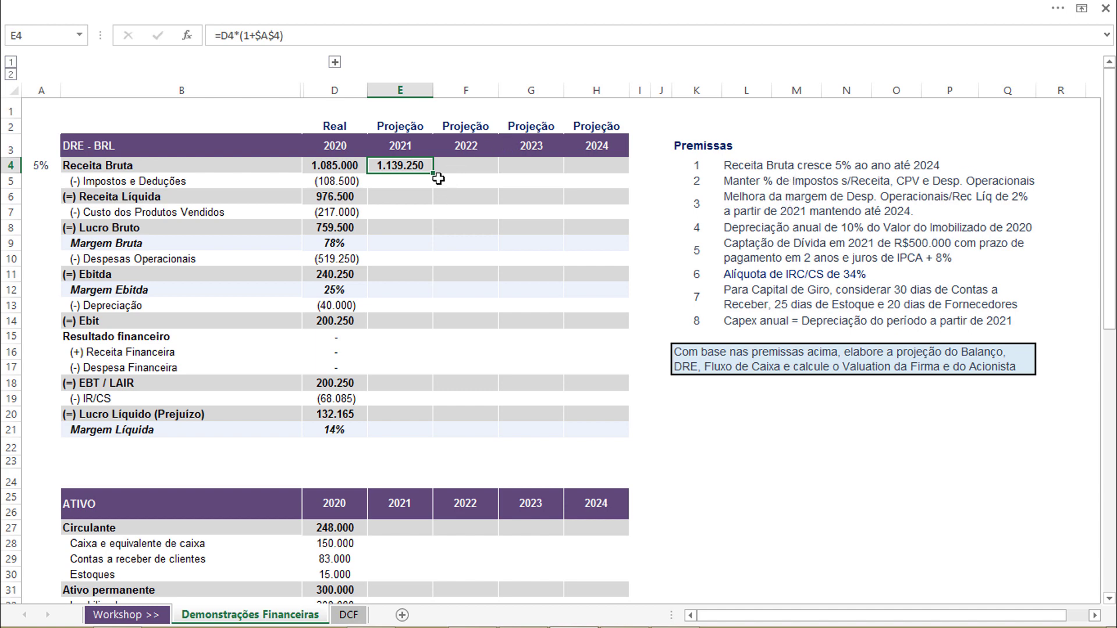
{"action": "left_click_drag", "start_coordinate": [437, 175], "coordinate": [628, 174]}
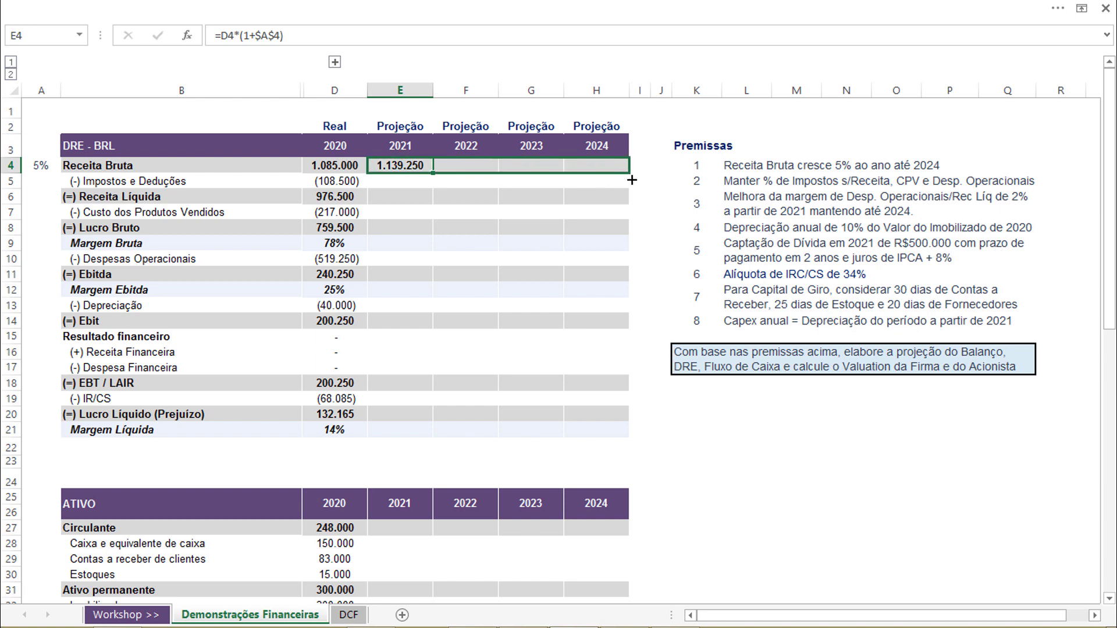
- Following the second item of the Premissas list, calculate the Impostos e Deduções percentage in cell A5 with the formula =D5/D4
{"action": "left_click", "coordinate": [401, 167]}
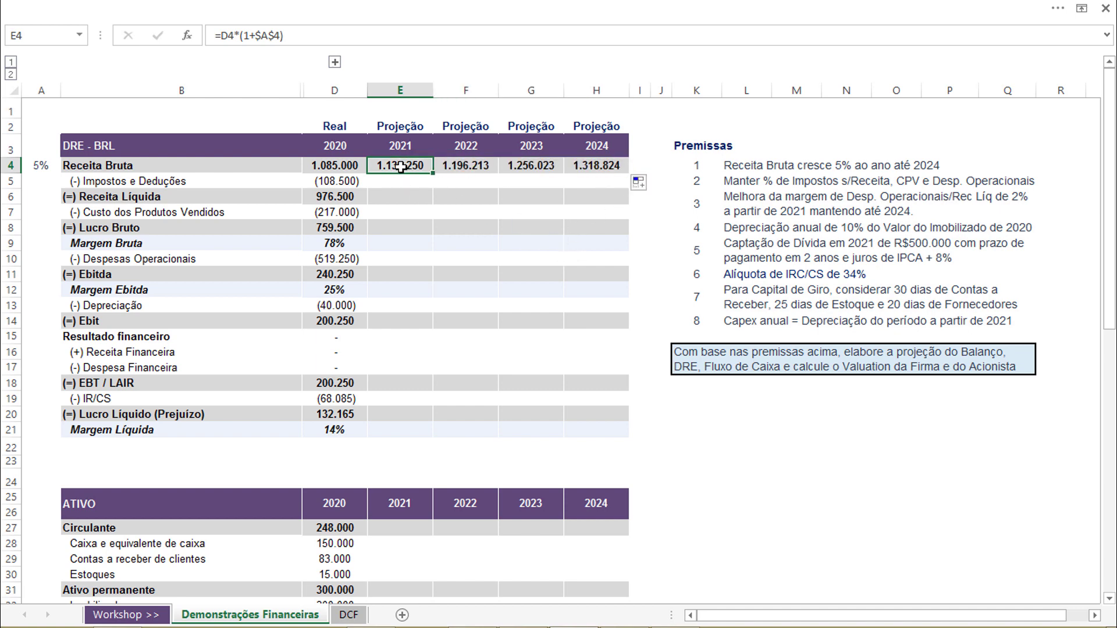
{"action": "left_click", "coordinate": [699, 184]}
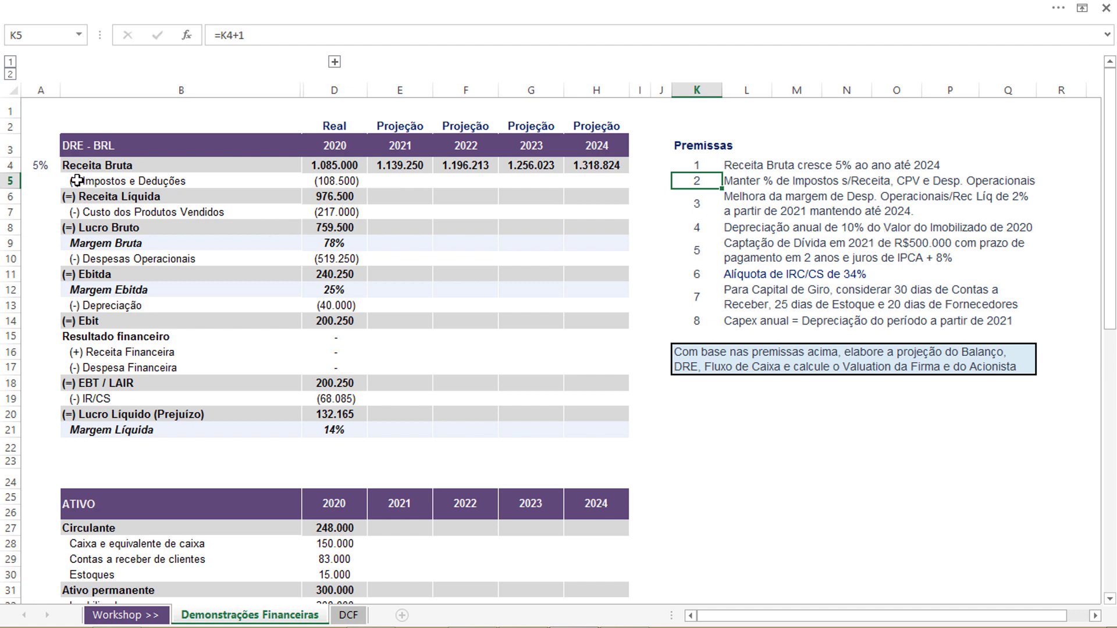
{"action": "left_click", "coordinate": [39, 182]}
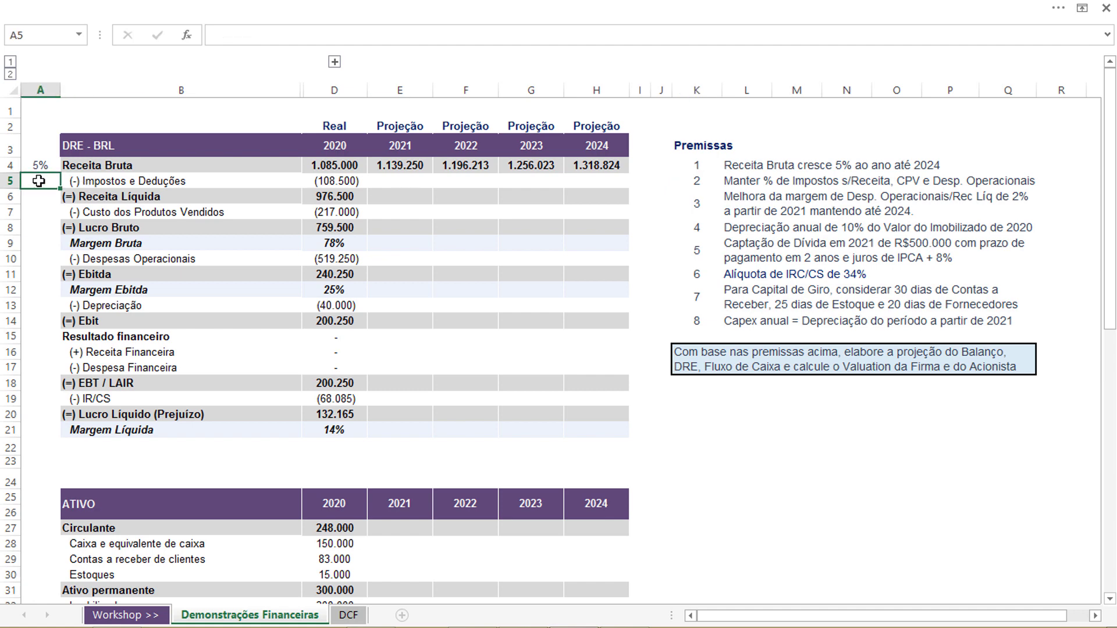
{"action": "type", "text": "="}
{"action": "left_click", "coordinate": [343, 182]}
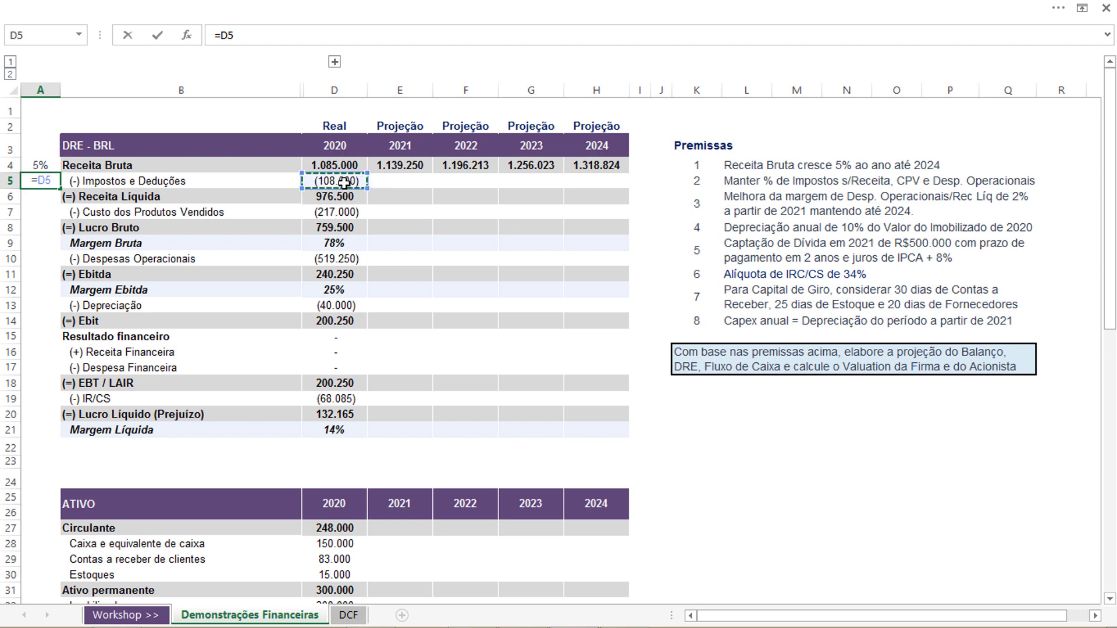
{"action": "type", "text": "/"}
{"action": "left_click", "coordinate": [340, 165]}
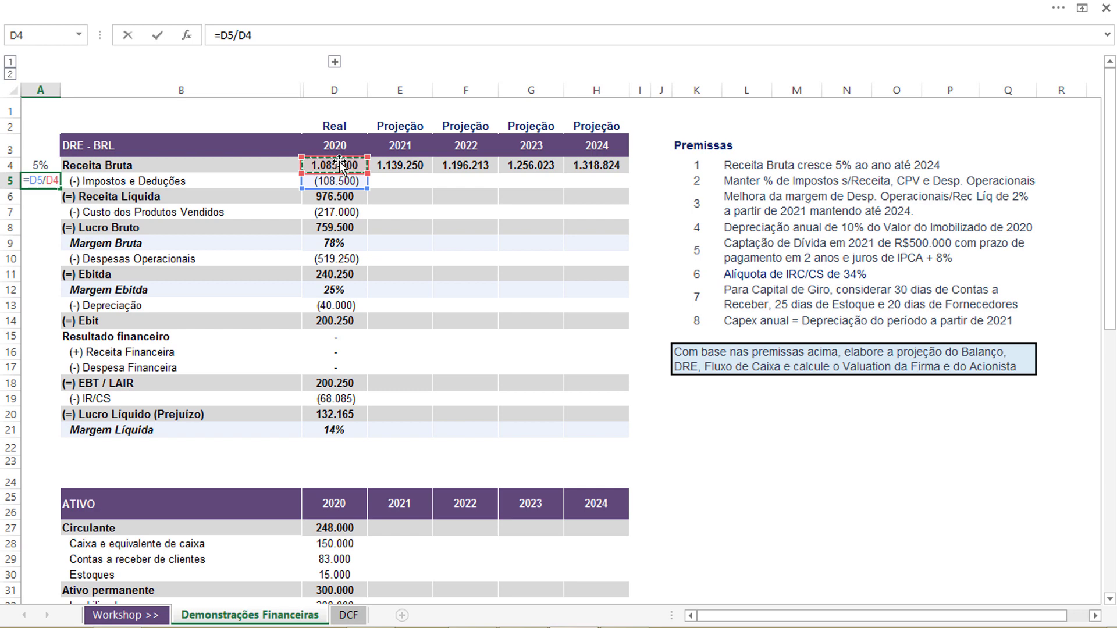
{"action": "key", "text": "Return"}
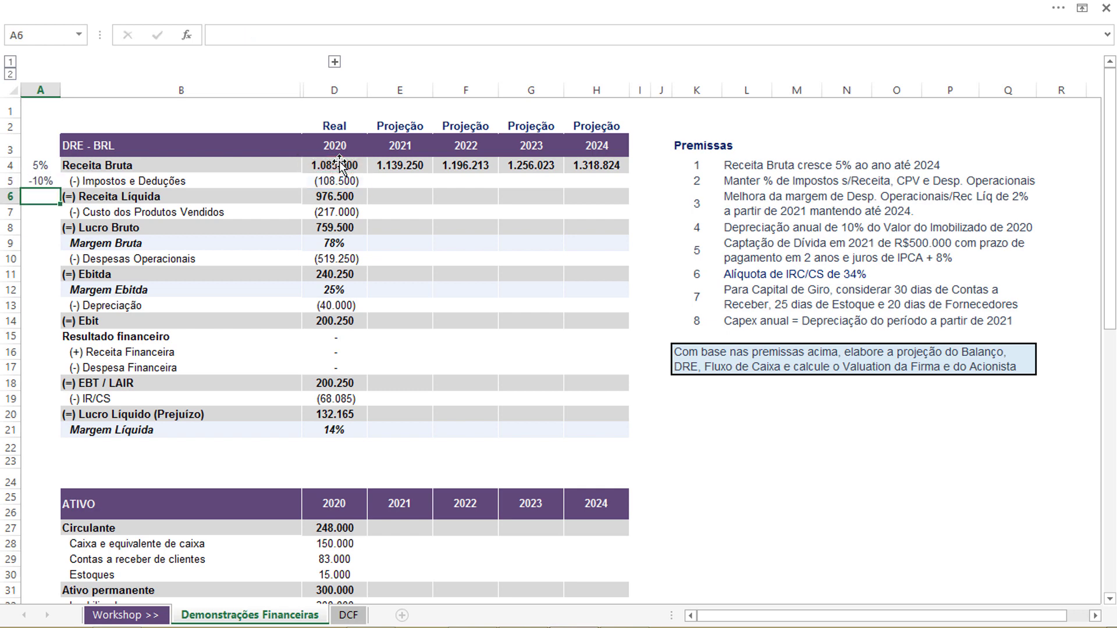
- Calculate the Custo dos Produtos Vendidos percentage of Receita Líquida in cell A7 with the formula =D7/D6
{"action": "key", "text": "Down"}
{"action": "type", "text": "="}
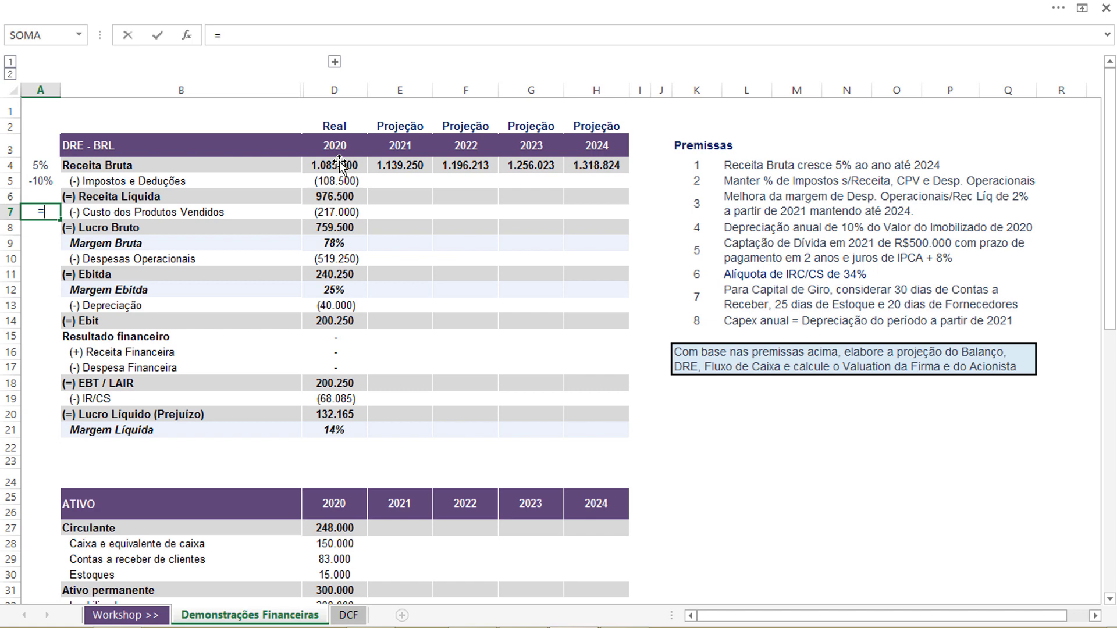
{"action": "left_click", "coordinate": [348, 213]}
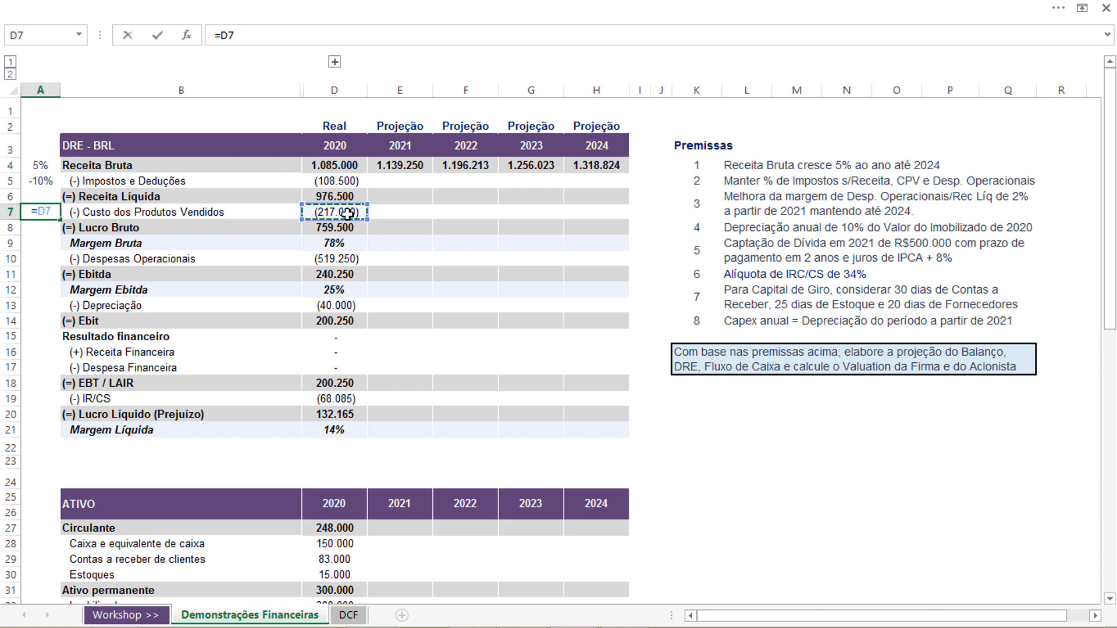
{"action": "type", "text": "/"}
{"action": "left_click", "coordinate": [337, 195]}
{"action": "key", "text": "Return"}
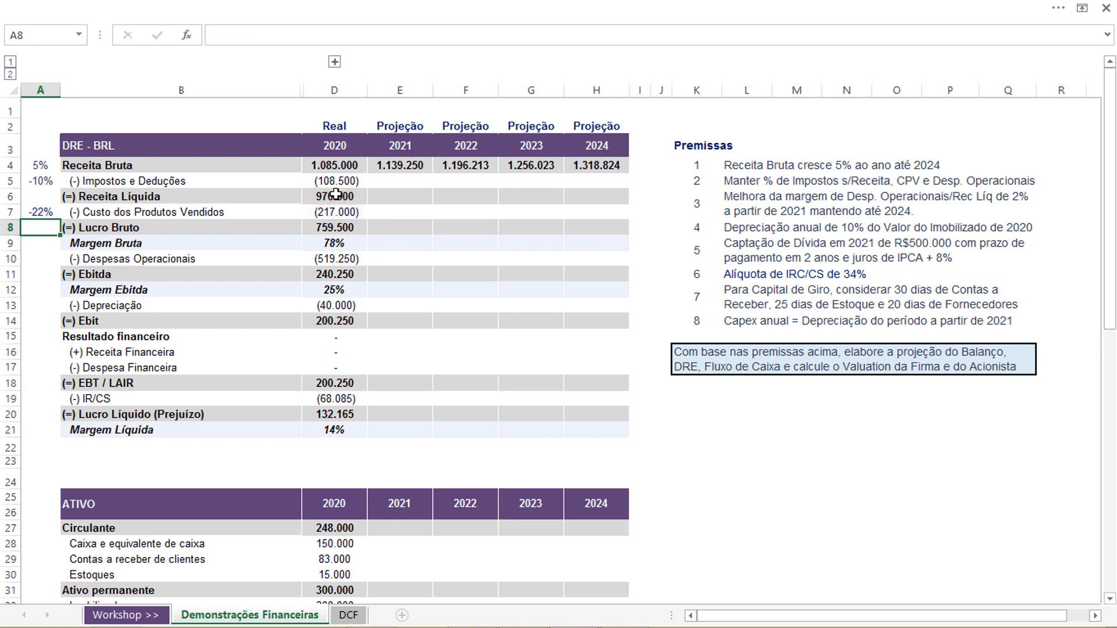
- Calculate the Despesas Operacionais percentage of Receita Líquida in cell A10 with the formula =D10/D6
{"action": "key", "text": "Down"}
{"action": "key", "text": "Down"}
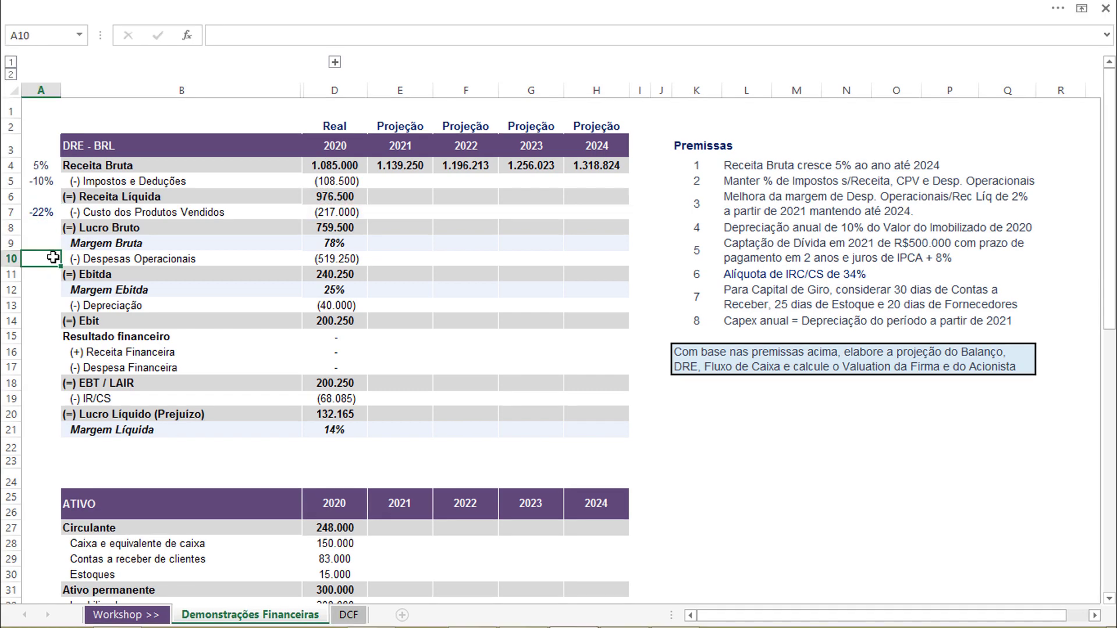
{"action": "type", "text": "="}
{"action": "left_click", "coordinate": [341, 261]}
{"action": "type", "text": "/"}
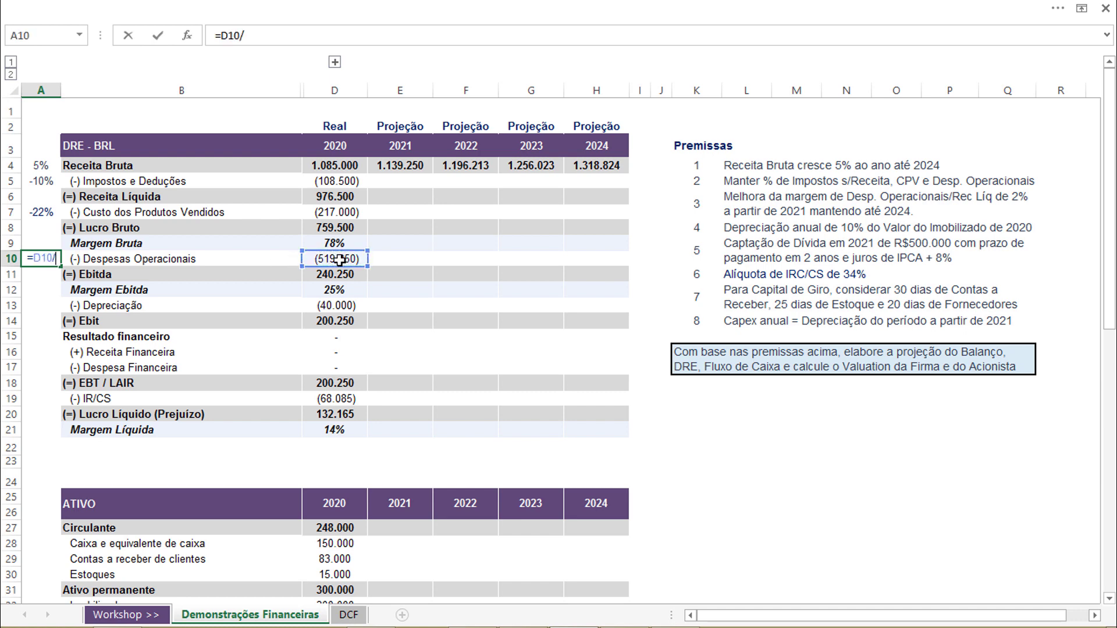
{"action": "left_click", "coordinate": [341, 197]}
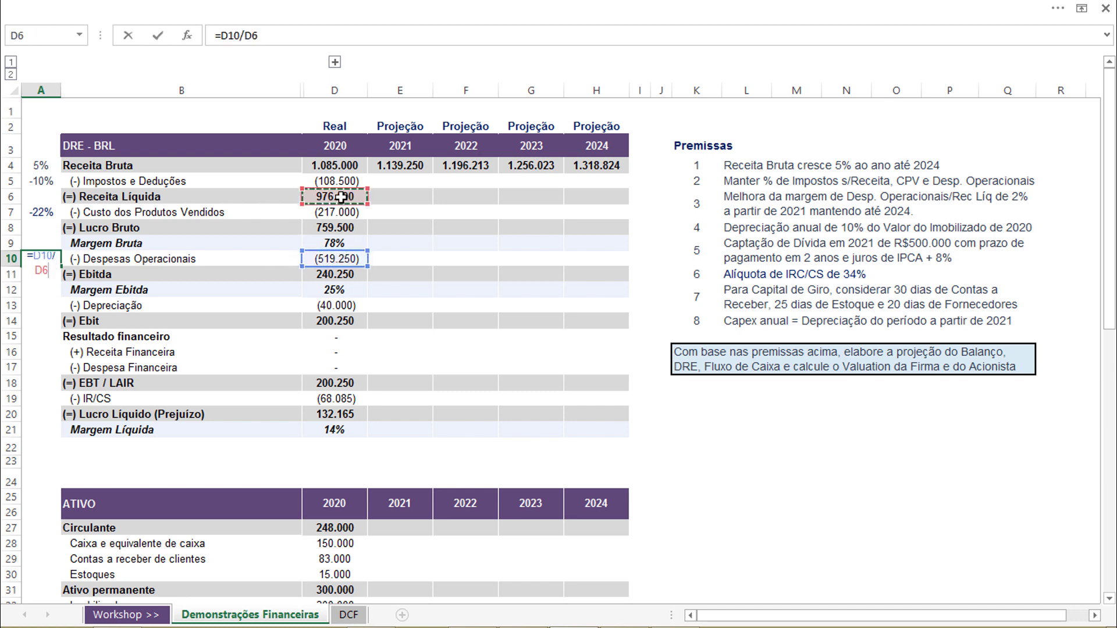
{"action": "key", "text": "Return"}
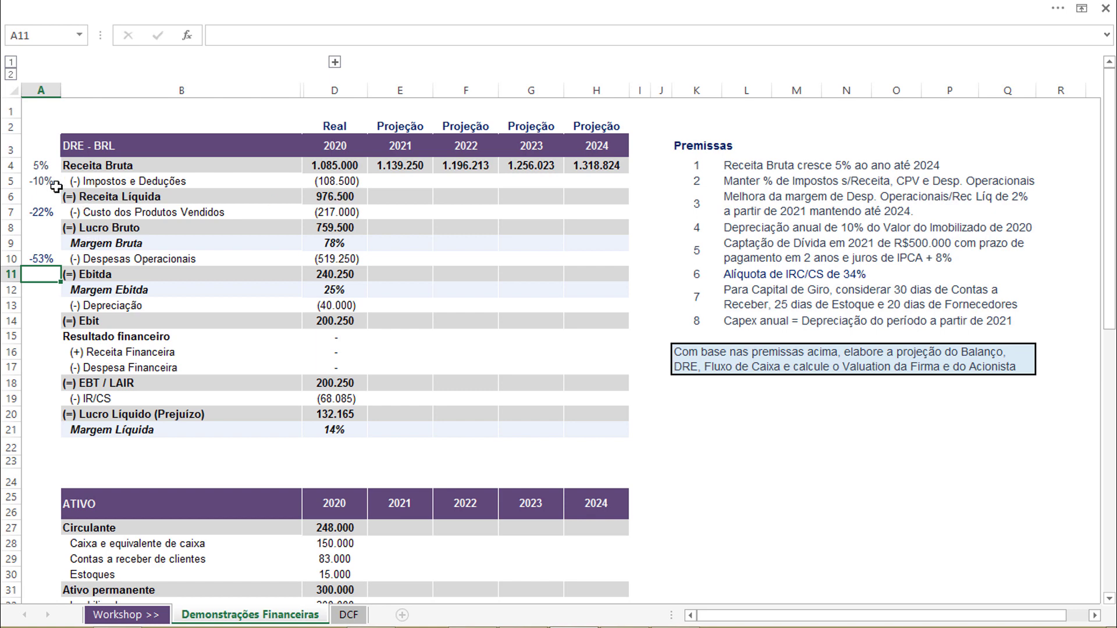
{"action": "left_click_drag", "start_coordinate": [46, 182], "coordinate": [50, 212]}
{"action": "left_click_drag", "start_coordinate": [44, 254], "coordinate": [41, 263]}
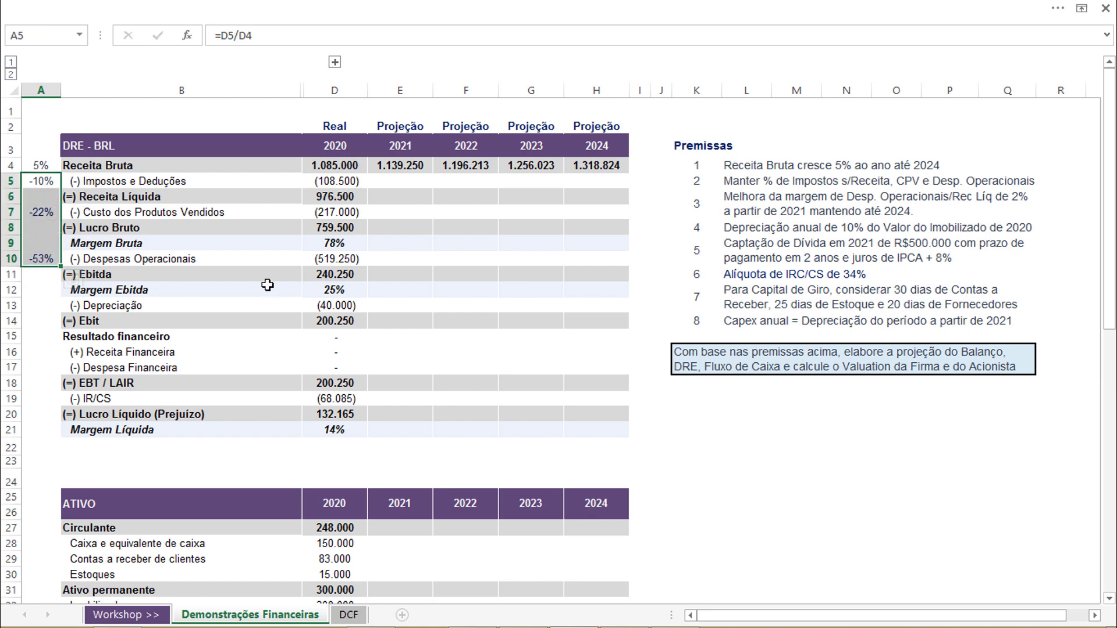
{"action": "left_click", "coordinate": [413, 180]}
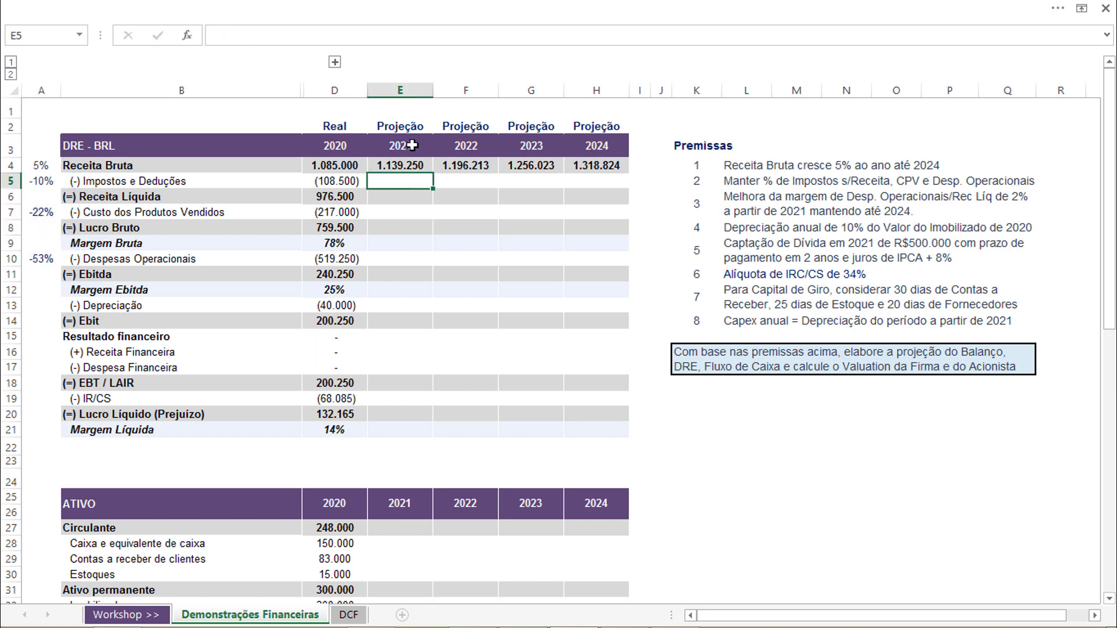
{"action": "left_click_drag", "start_coordinate": [412, 145], "coordinate": [624, 147]}
{"action": "left_click", "coordinate": [605, 147]}
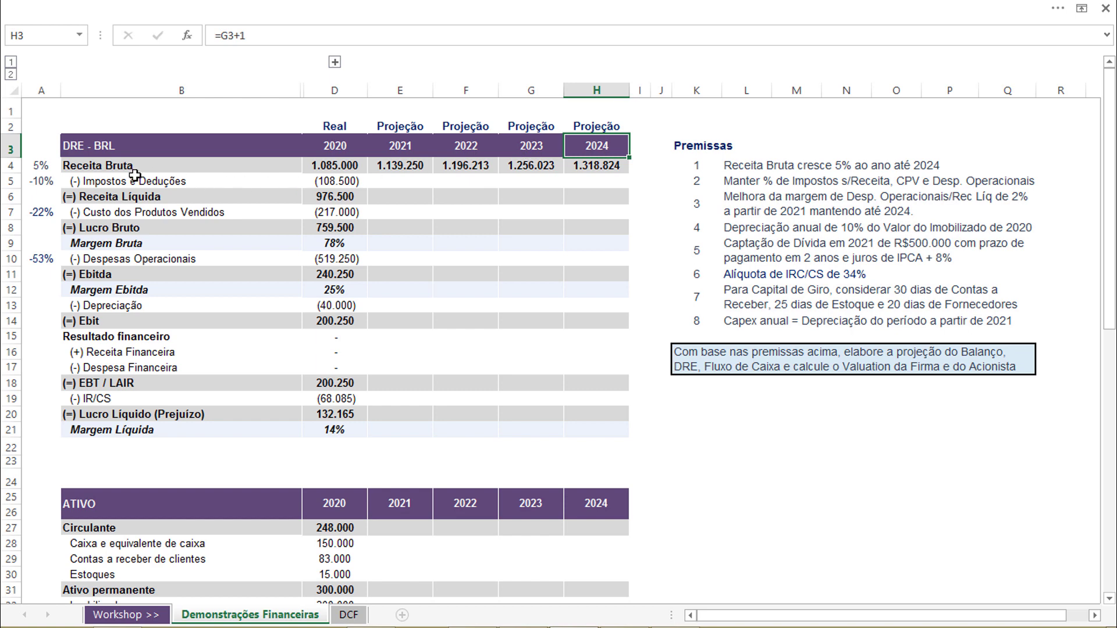
{"action": "left_click_drag", "start_coordinate": [42, 180], "coordinate": [44, 259]}
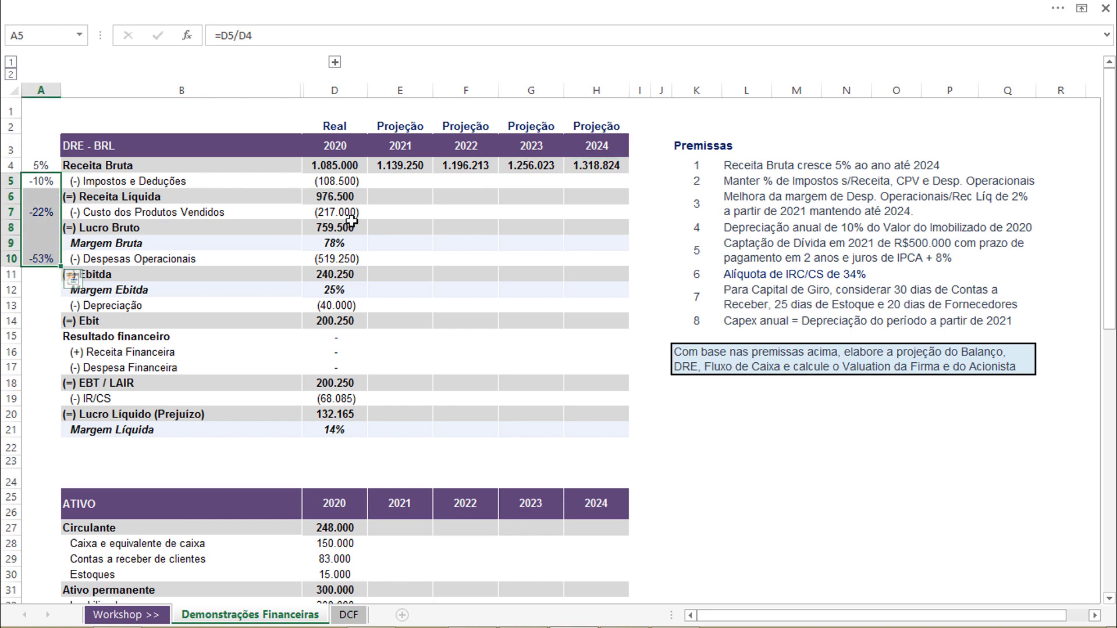
- Project the 2021 Impostos e Deduções in cell E5 with the formula =E4*$A$5
{"action": "left_click", "coordinate": [395, 182]}
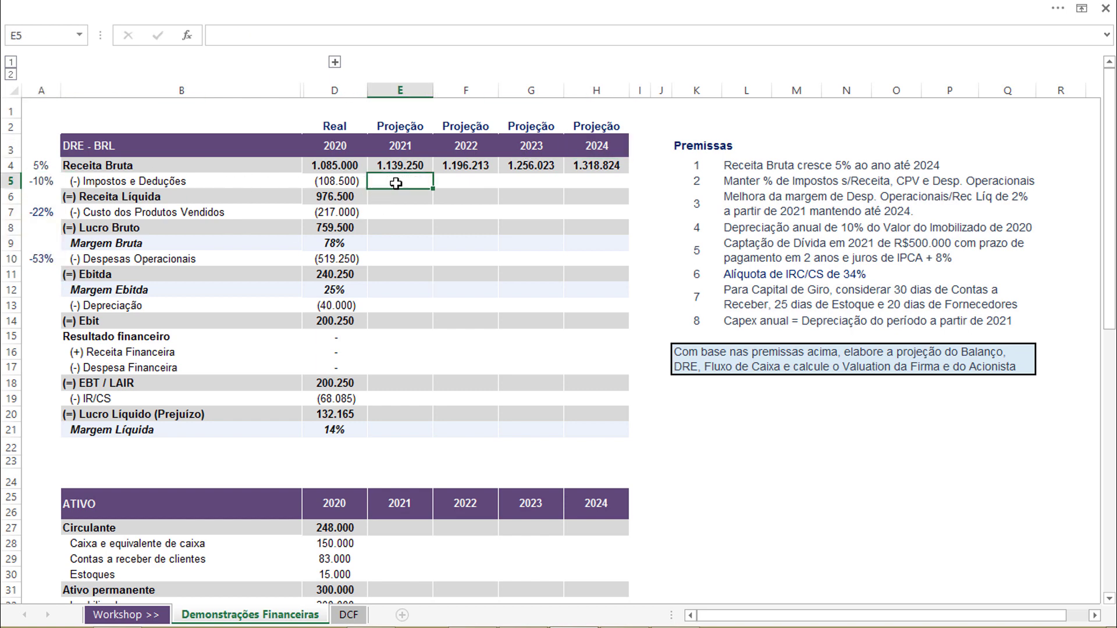
{"action": "type", "text": "="}
{"action": "key", "text": "Up"}
{"action": "type", "text": "*"}
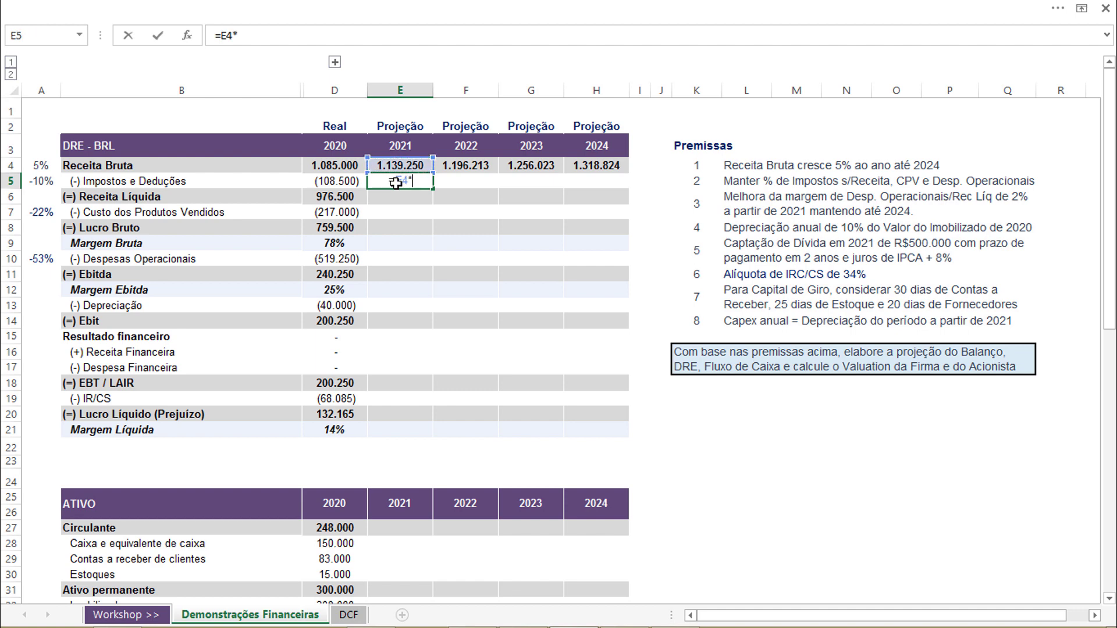
{"action": "left_click", "coordinate": [45, 181]}
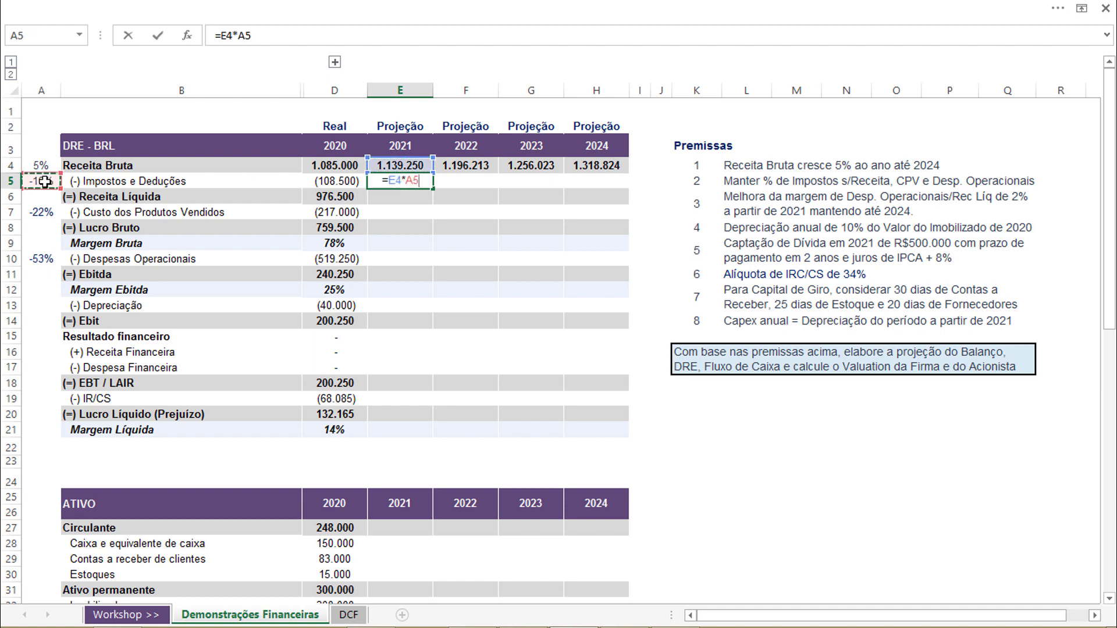
{"action": "key", "text": "F4"}
{"action": "key", "text": "Return"}
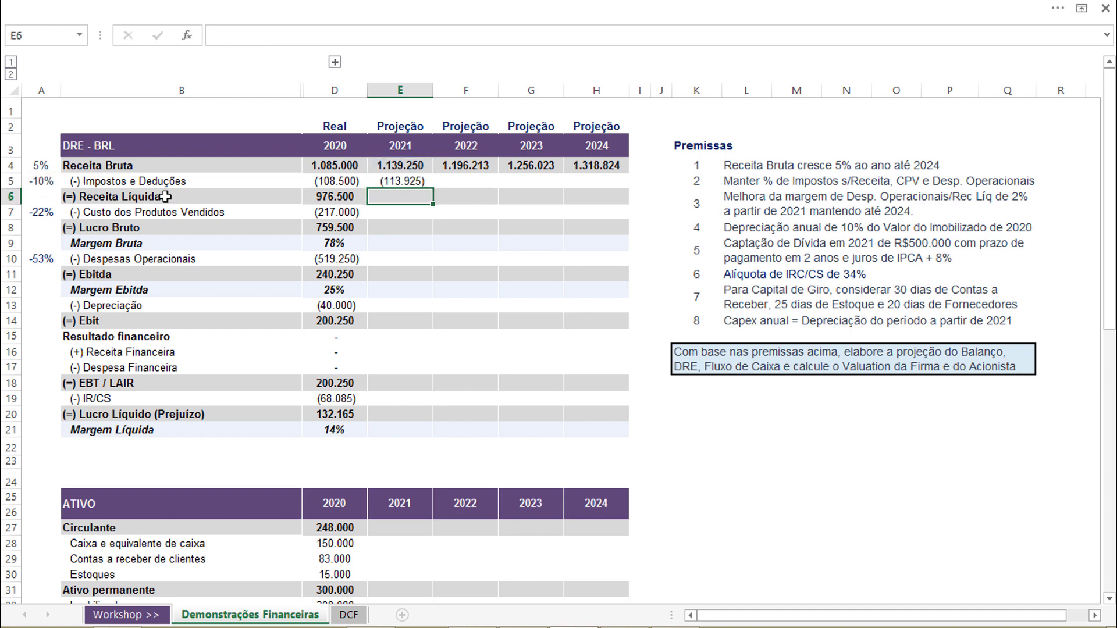
- Fill the Impostos e Deduções formula from E5 across to H5 and the Receita Líquida formula from D6 across to H6
{"action": "left_click", "coordinate": [427, 181]}
{"action": "left_click_drag", "start_coordinate": [435, 186], "coordinate": [617, 184]}
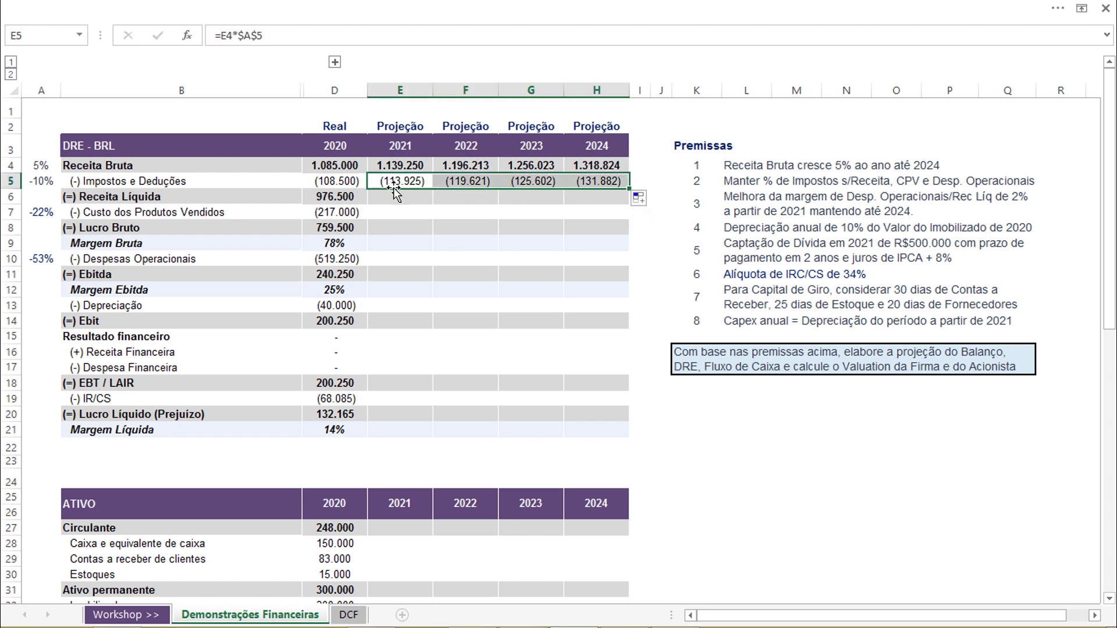
{"action": "left_click", "coordinate": [334, 198]}
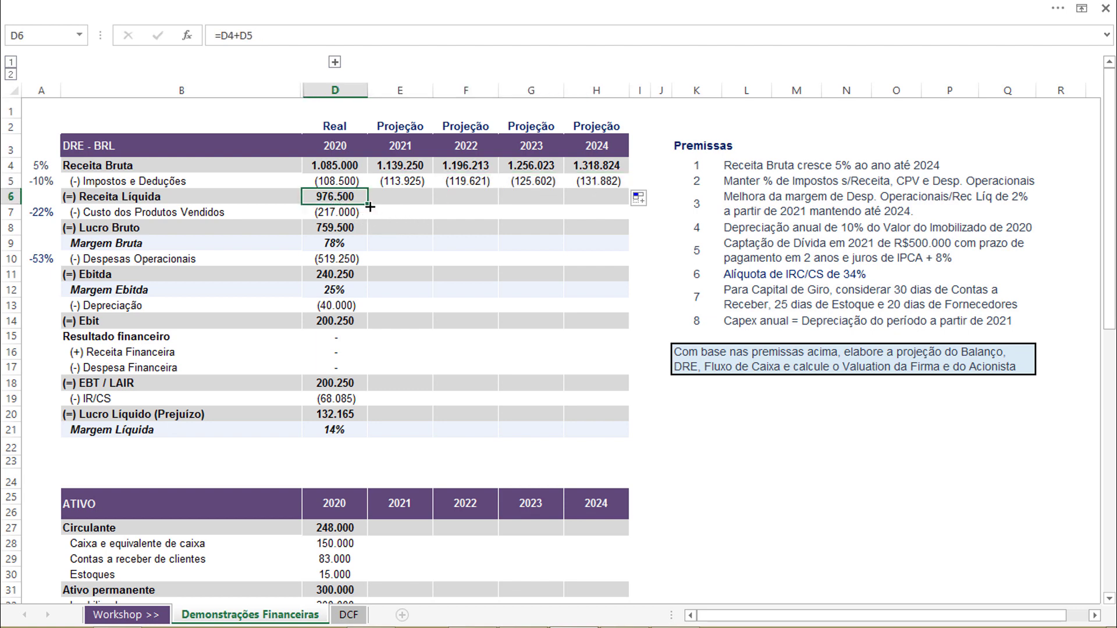
{"action": "left_click_drag", "start_coordinate": [426, 206], "coordinate": [607, 205]}
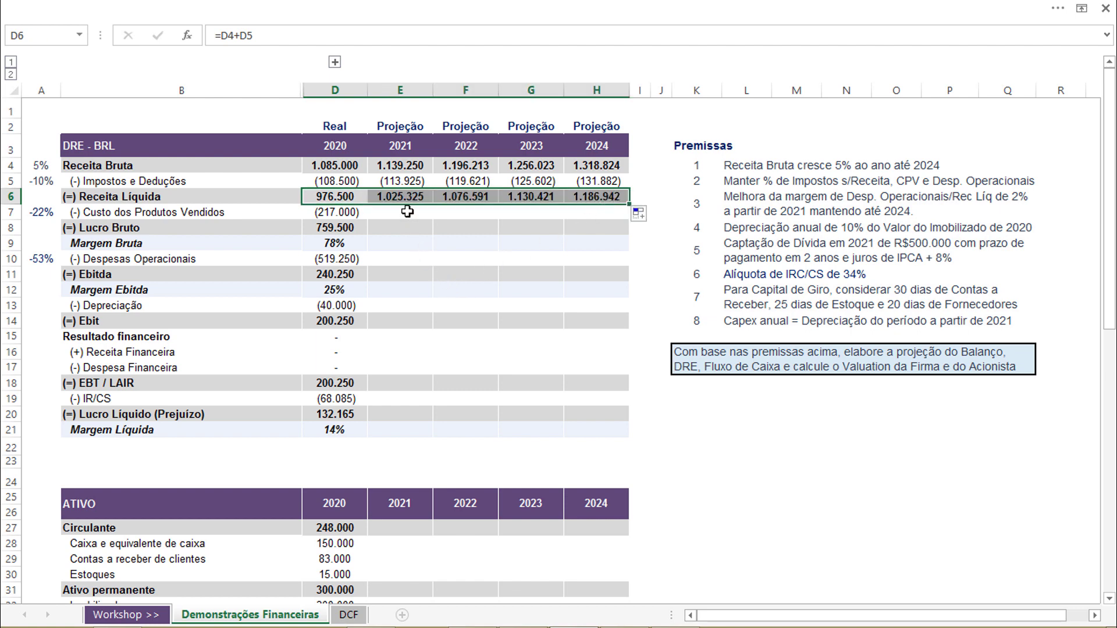
- Project the 2021 Custo dos Produtos Vendidos in cell E7 with the formula =E6*$A$7
{"action": "left_click", "coordinate": [216, 214]}
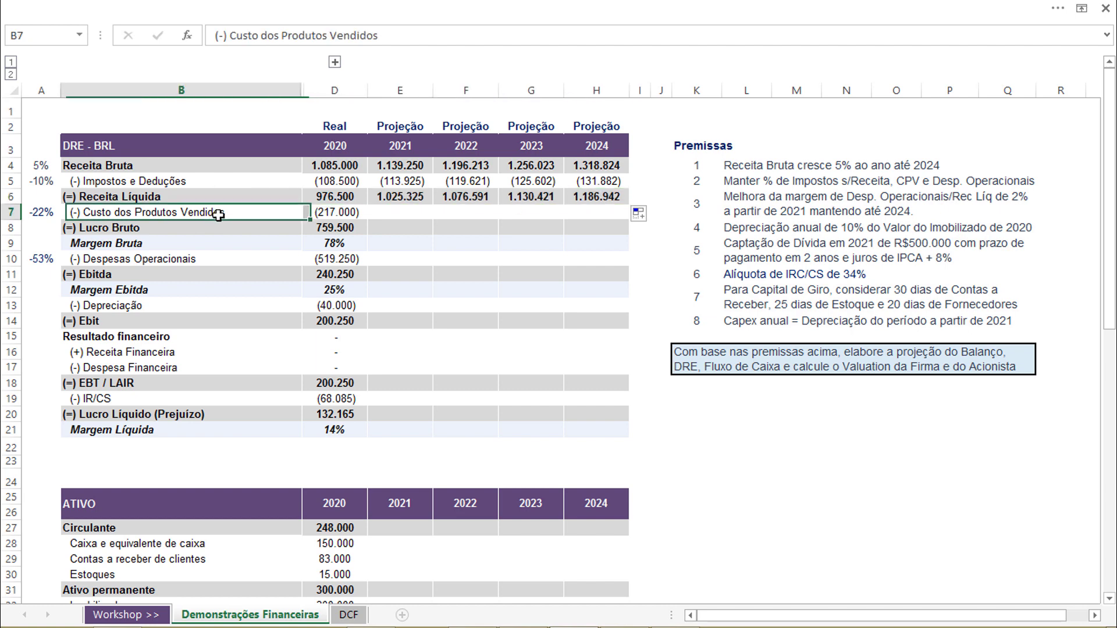
{"action": "left_click", "coordinate": [413, 216]}
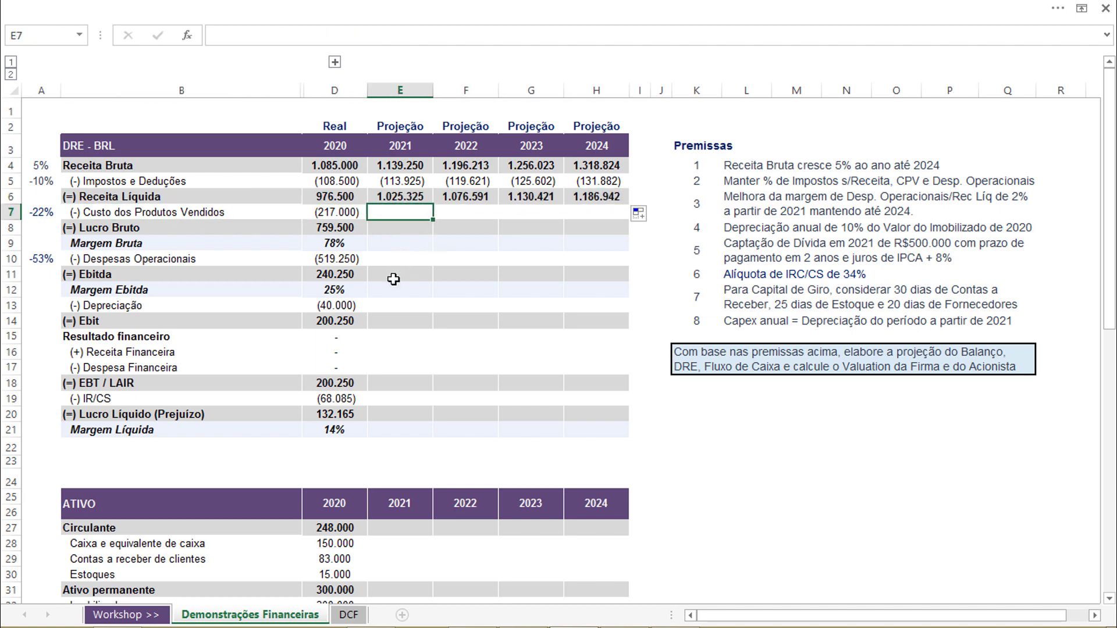
{"action": "type", "text": "="}
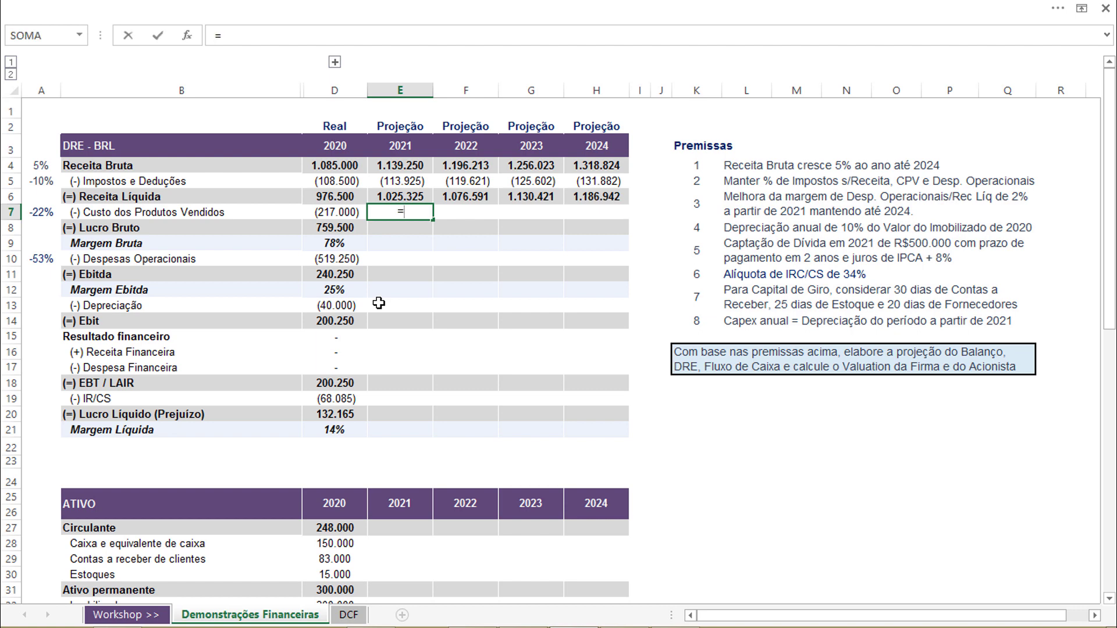
{"action": "key", "text": "Up"}
{"action": "type", "text": "*"}
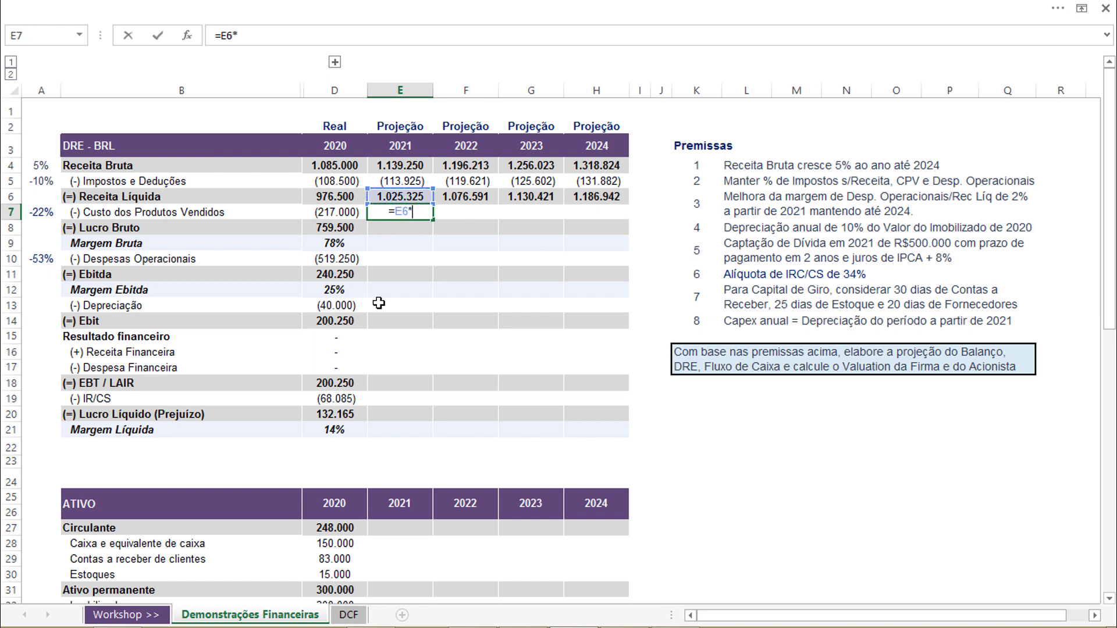
{"action": "left_click", "coordinate": [45, 214]}
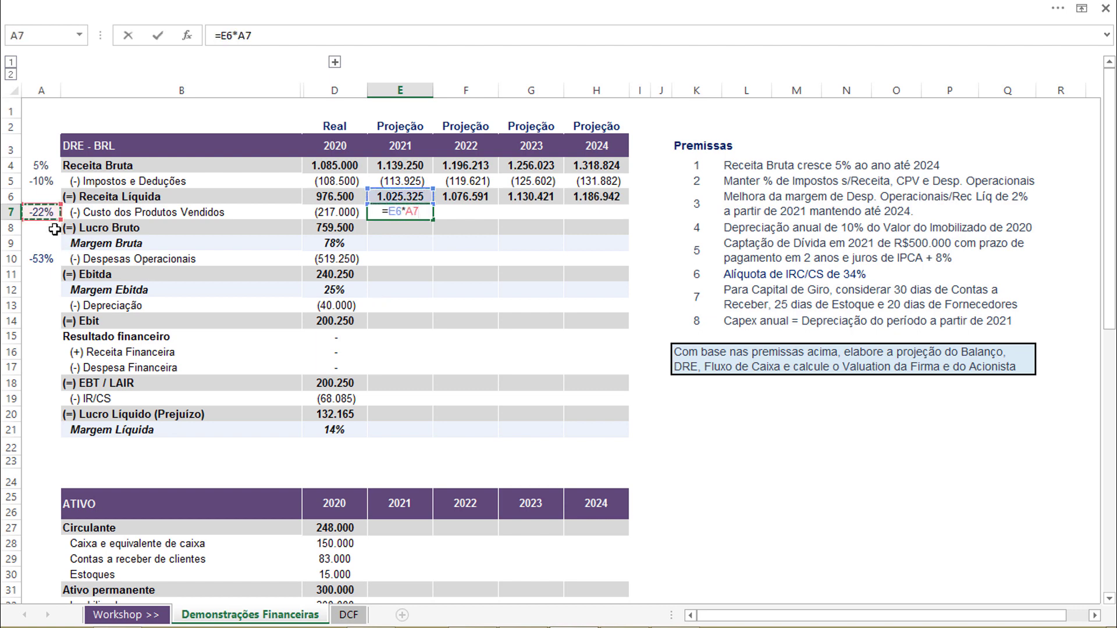
{"action": "key", "text": "F4"}
{"action": "key", "text": "Return"}
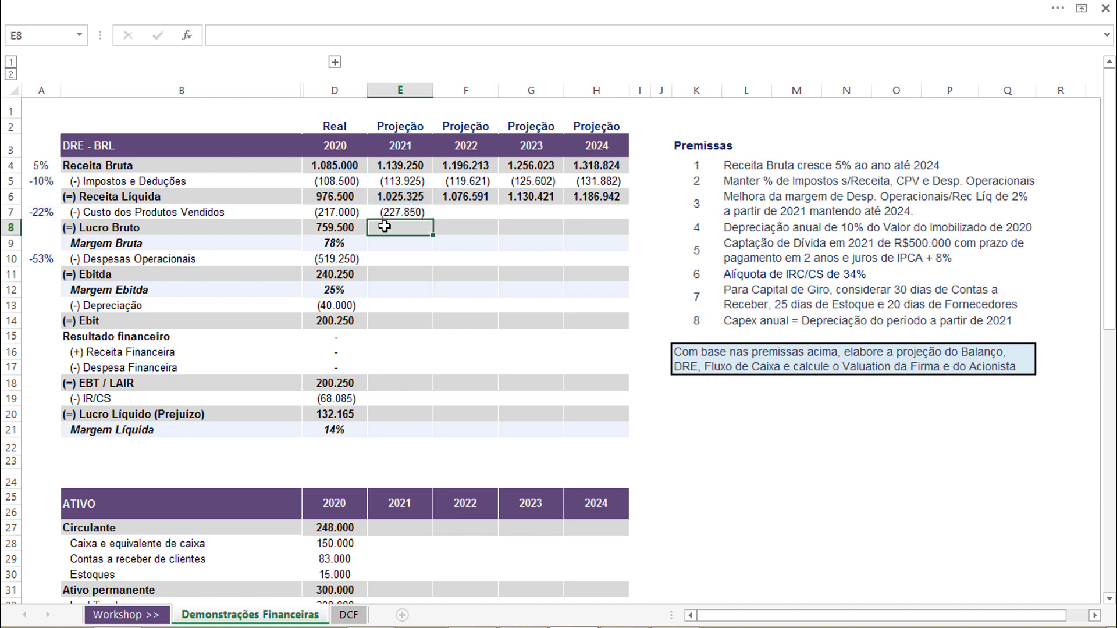
- Fill the Custo dos Produtos Vendidos formula from E7 across to H7 and the Lucro Bruto formula from D8 across to H8
{"action": "left_click", "coordinate": [424, 214]}
{"action": "left_click_drag", "start_coordinate": [435, 219], "coordinate": [605, 221]}
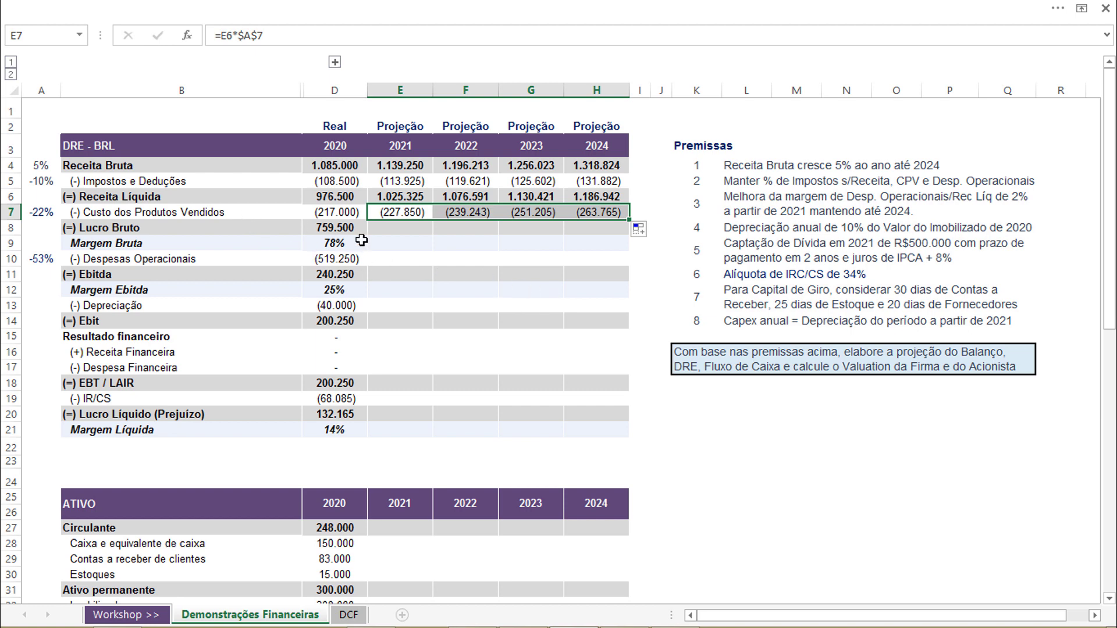
{"action": "left_click", "coordinate": [349, 228]}
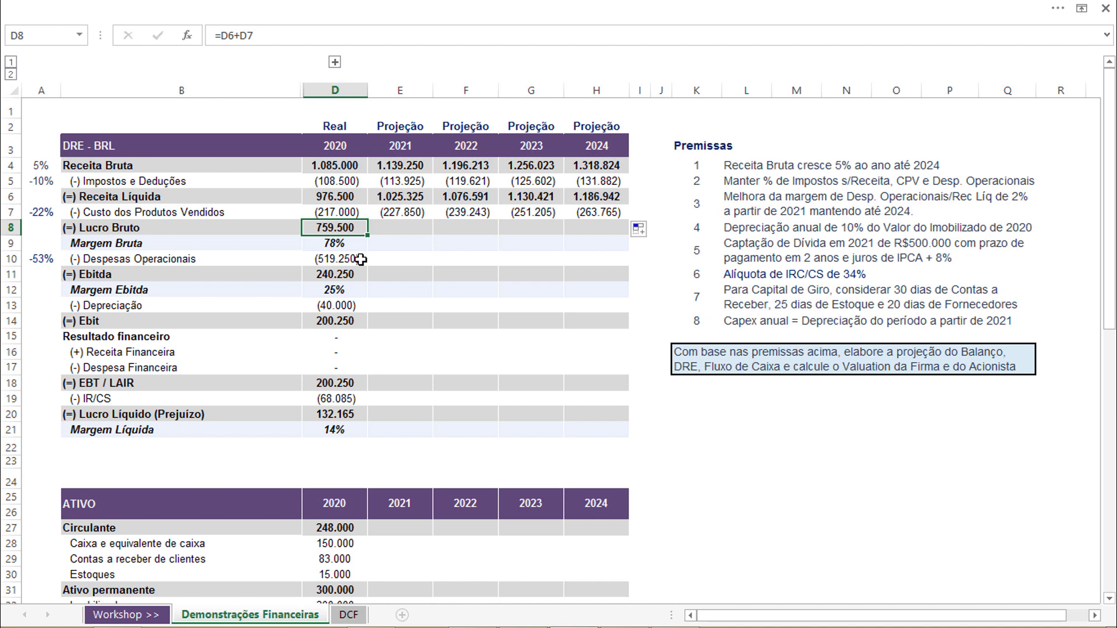
{"action": "left_click", "coordinate": [356, 213]}
{"action": "left_click", "coordinate": [355, 227]}
{"action": "left_click_drag", "start_coordinate": [368, 234], "coordinate": [606, 229]}
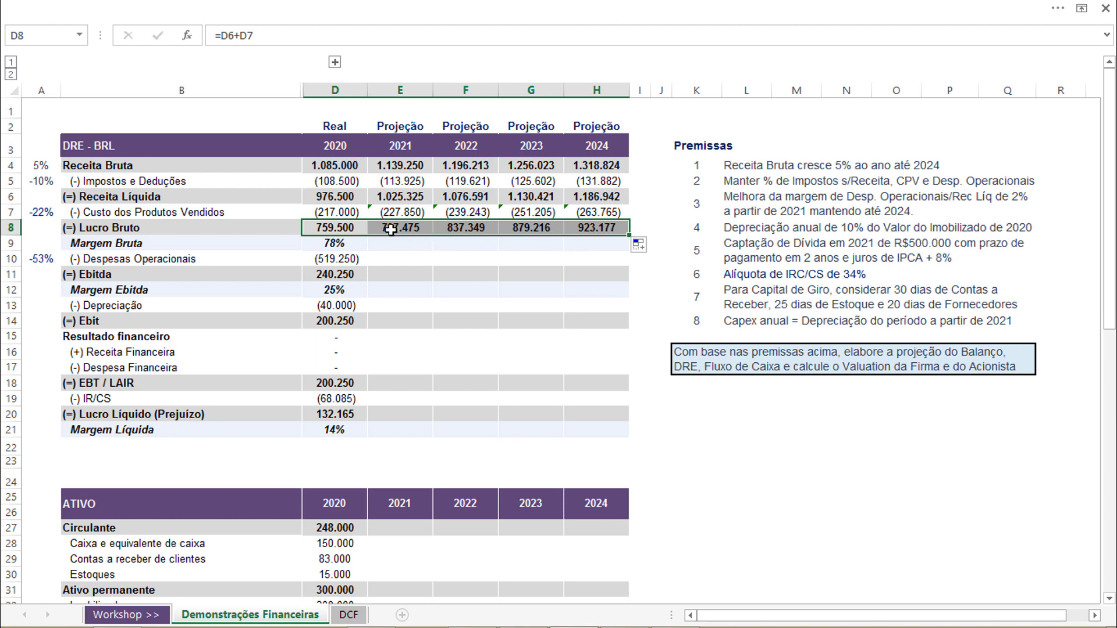
{"action": "left_click", "coordinate": [606, 228]}
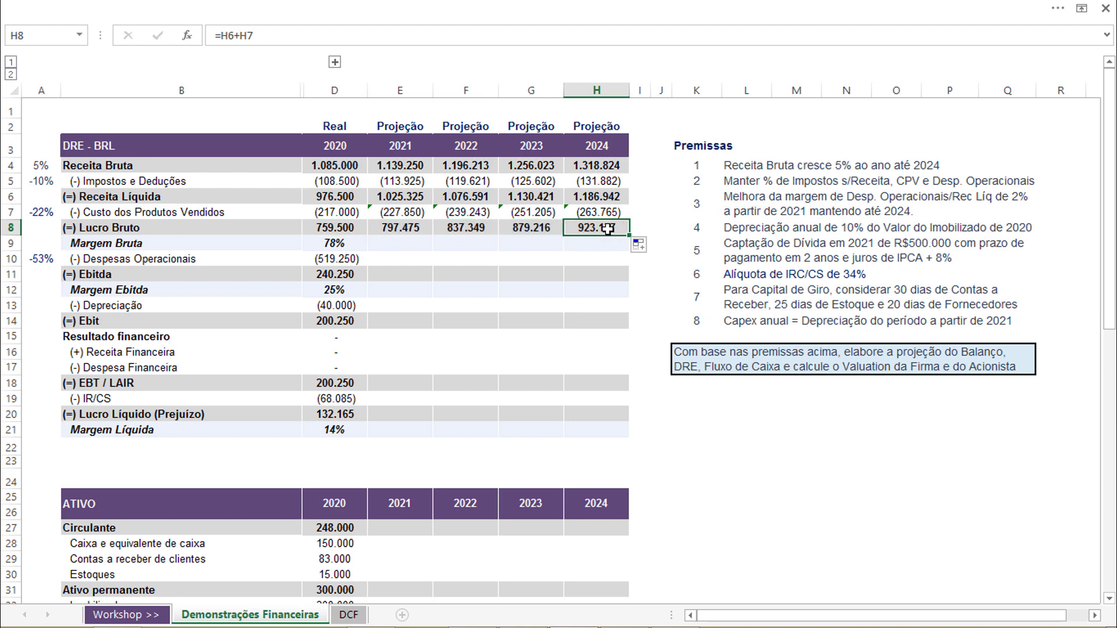
- Fill the Margem Bruta formula from D9 across to H9 for the 2021–2024 projection
{"action": "left_click", "coordinate": [352, 243]}
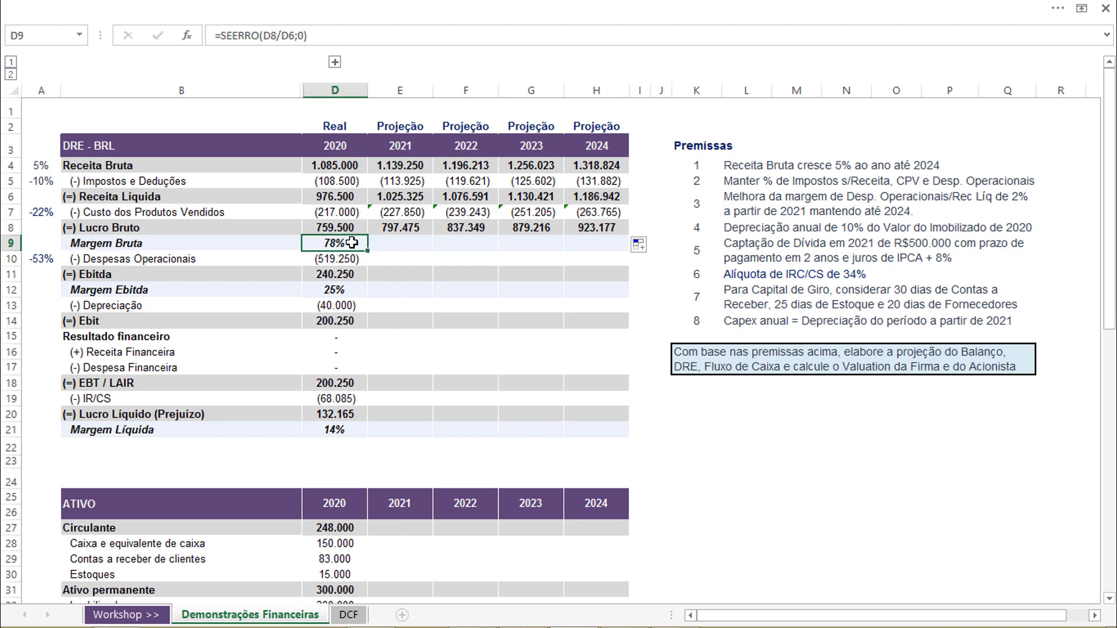
{"action": "left_click", "coordinate": [346, 229]}
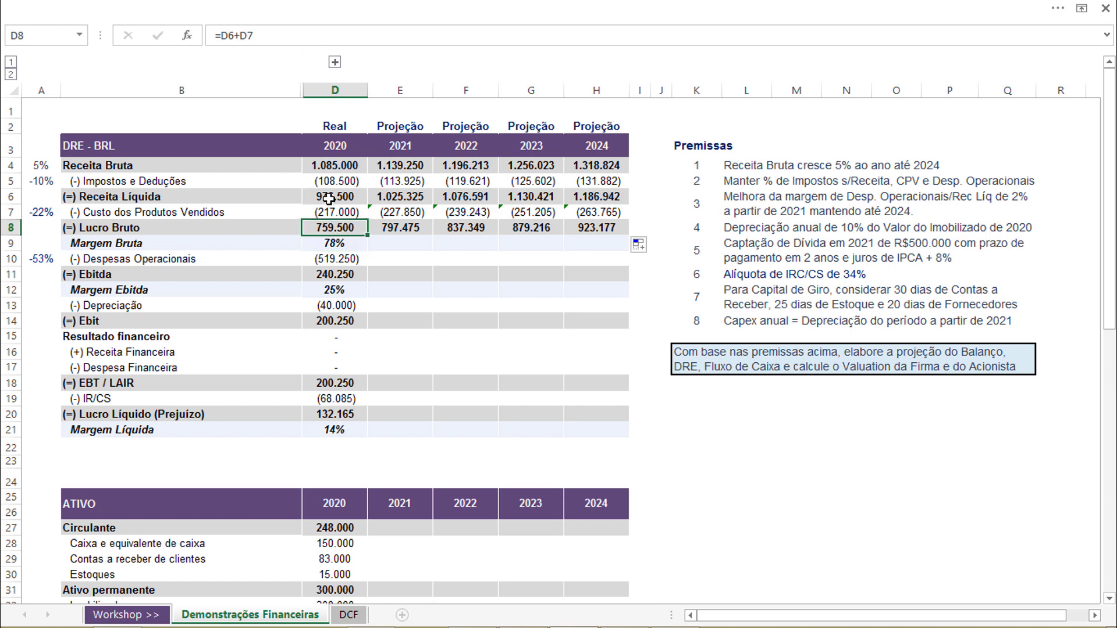
{"action": "left_click", "coordinate": [348, 243]}
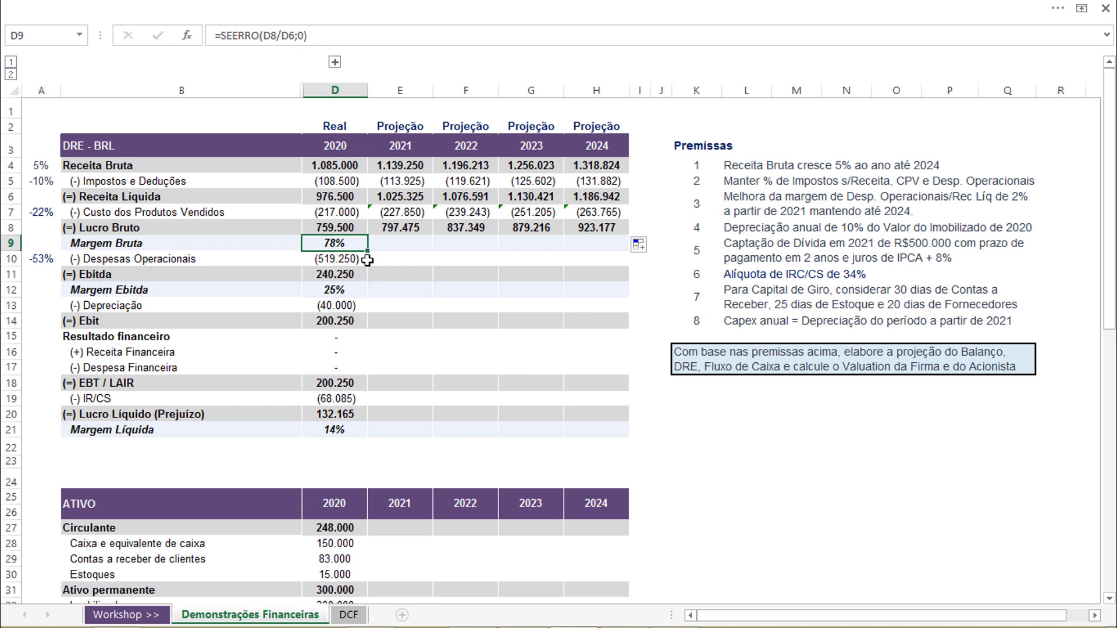
{"action": "left_click_drag", "start_coordinate": [367, 254], "coordinate": [605, 249]}
{"action": "left_click", "coordinate": [404, 244]}
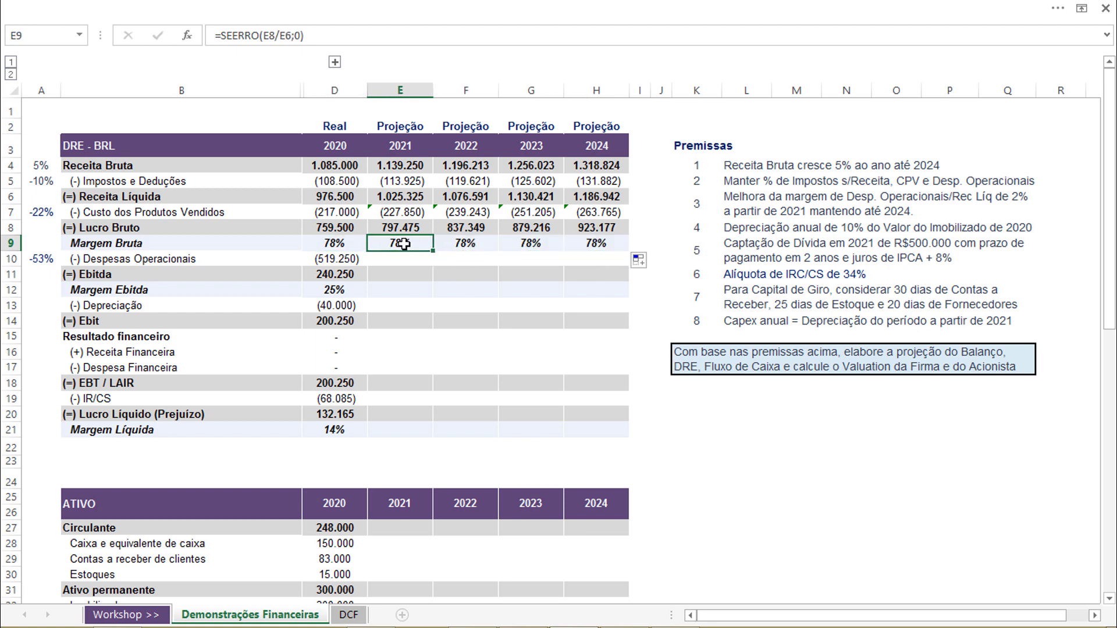
{"action": "left_click_drag", "start_coordinate": [405, 245], "coordinate": [591, 243]}
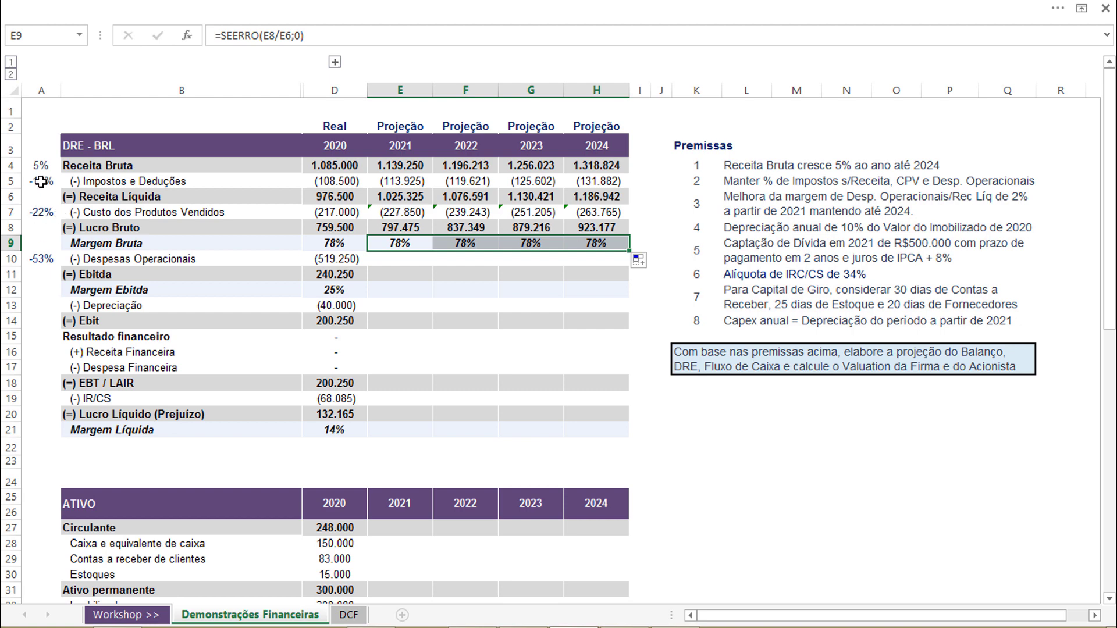
- Add the Despesas Operacionais percentage improved per premise 3 in cell A11 with the formula =A10+2%
{"action": "left_click_drag", "start_coordinate": [41, 182], "coordinate": [41, 256]}
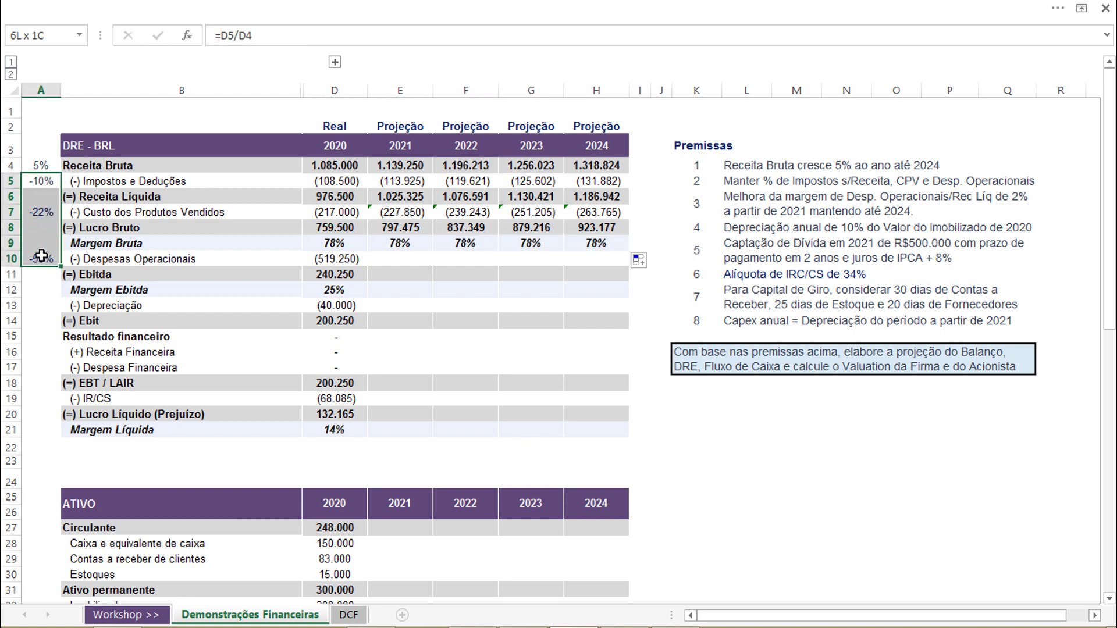
{"action": "left_click", "coordinate": [98, 213]}
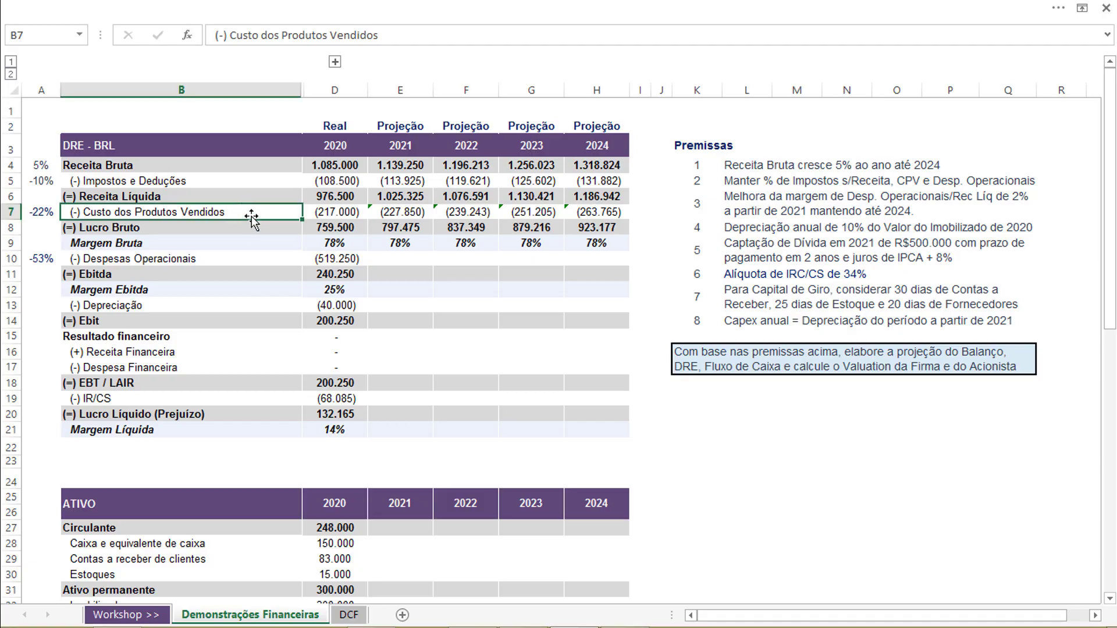
{"action": "left_click", "coordinate": [219, 258]}
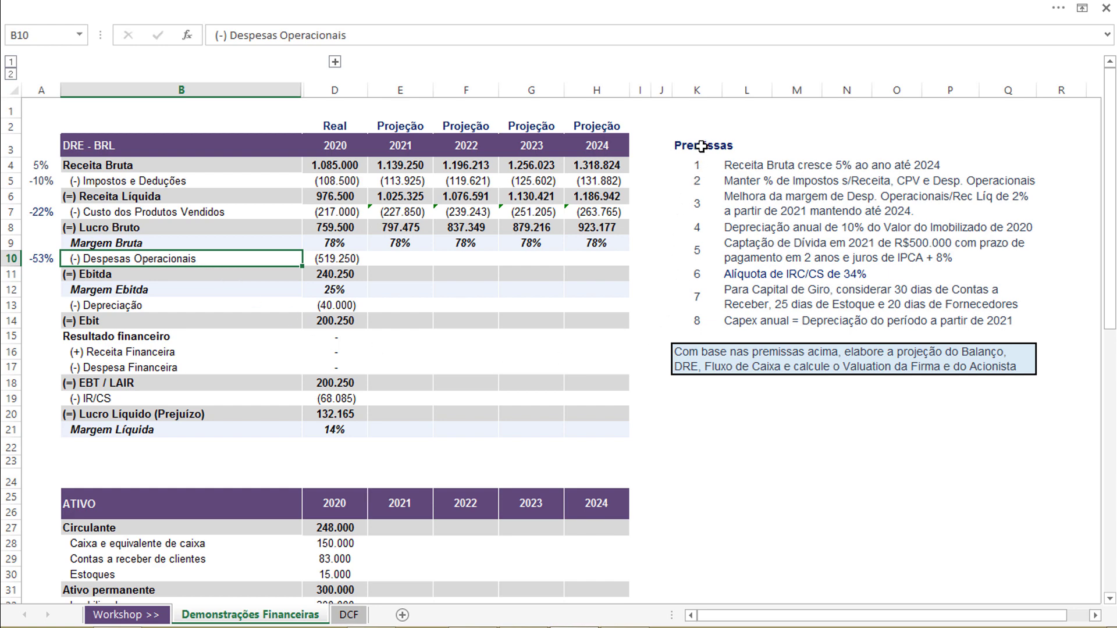
{"action": "left_click", "coordinate": [707, 205]}
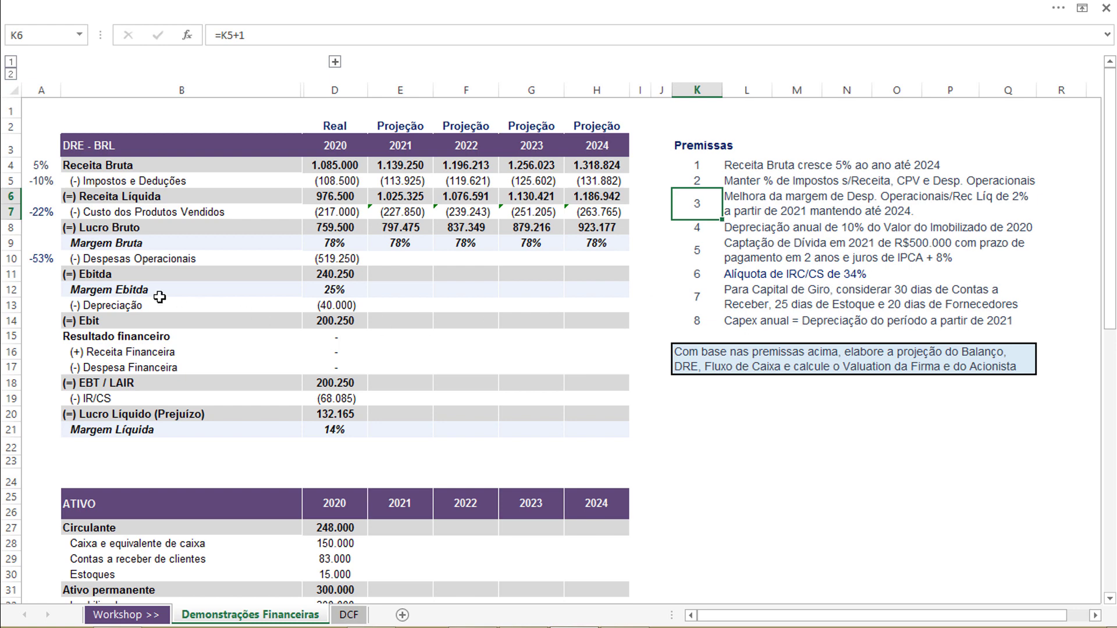
{"action": "left_click", "coordinate": [49, 262]}
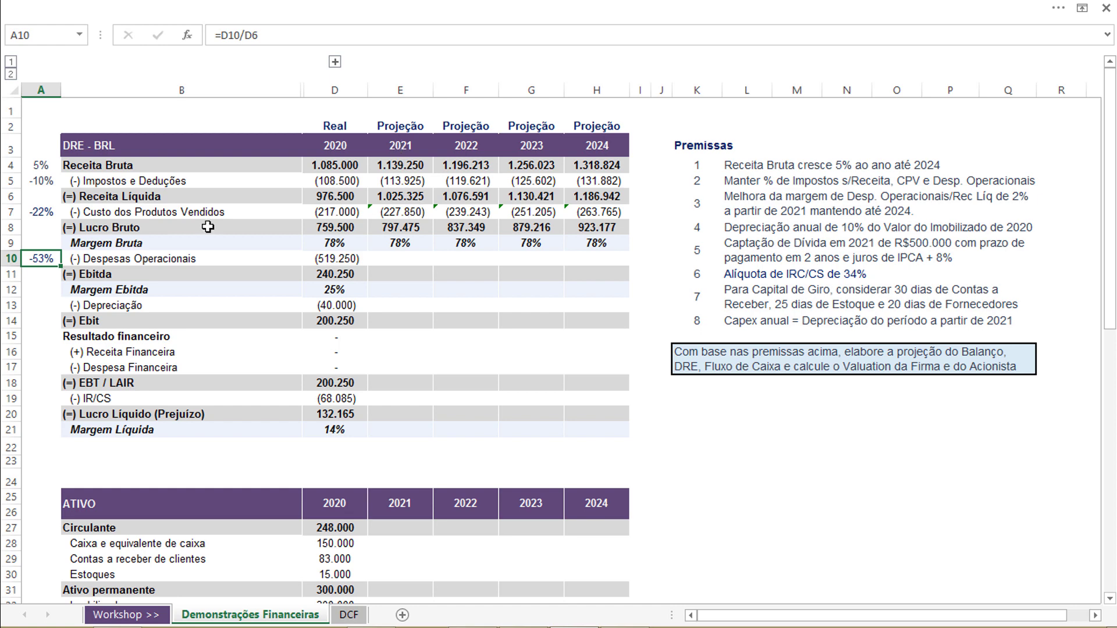
{"action": "left_click", "coordinate": [43, 276]}
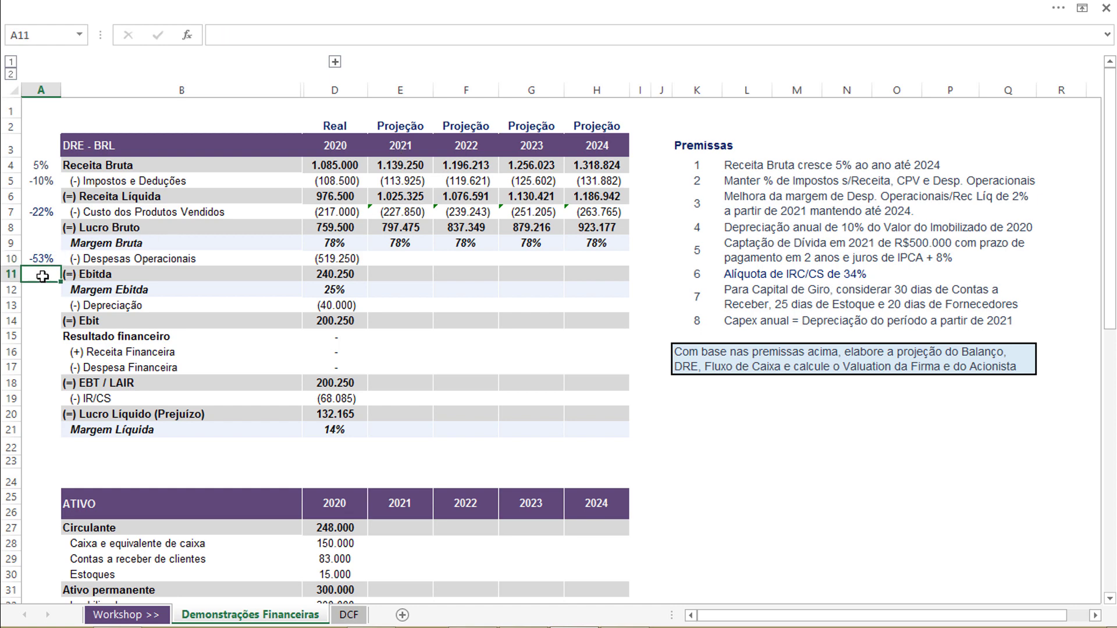
{"action": "type", "text": "="}
{"action": "key", "text": "Up"}
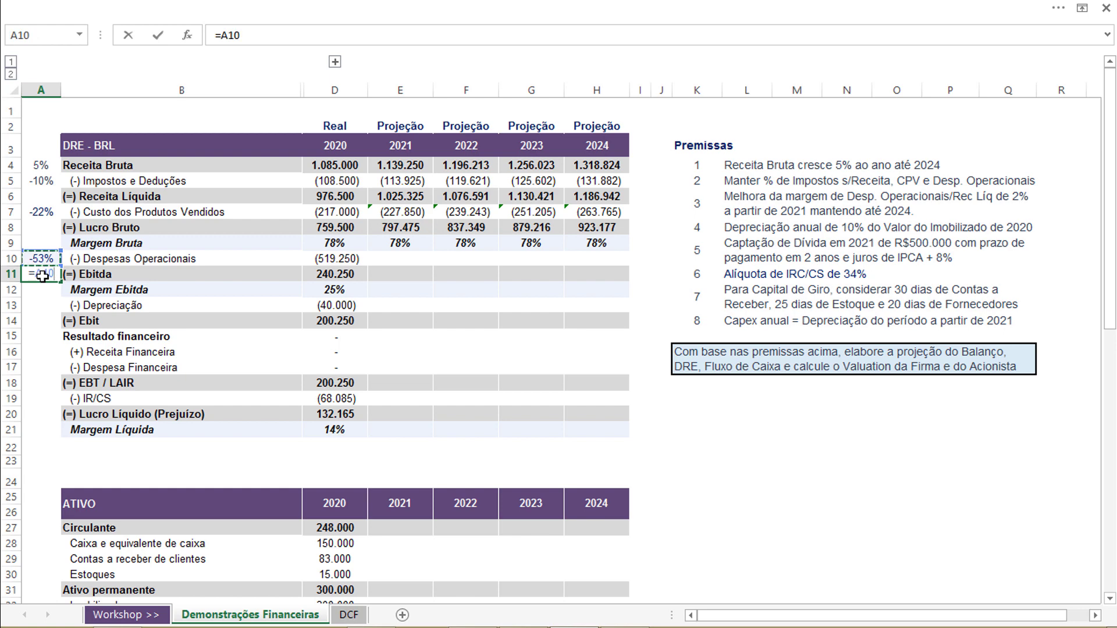
{"action": "left_click", "coordinate": [303, 36]}
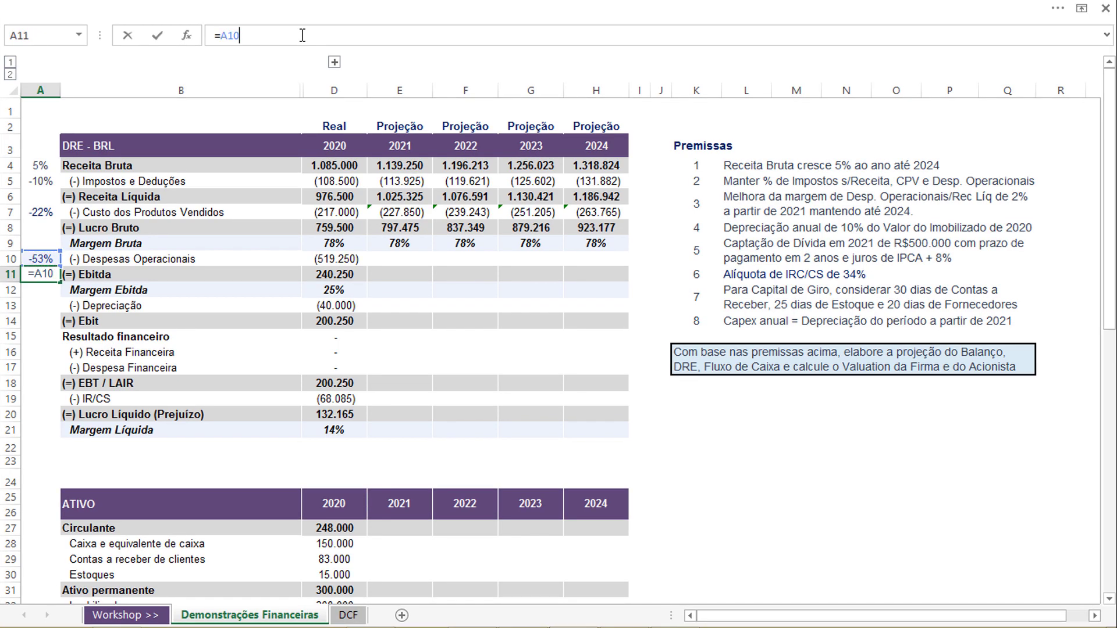
{"action": "type", "text": "+2%"}
{"action": "key", "text": "Return"}
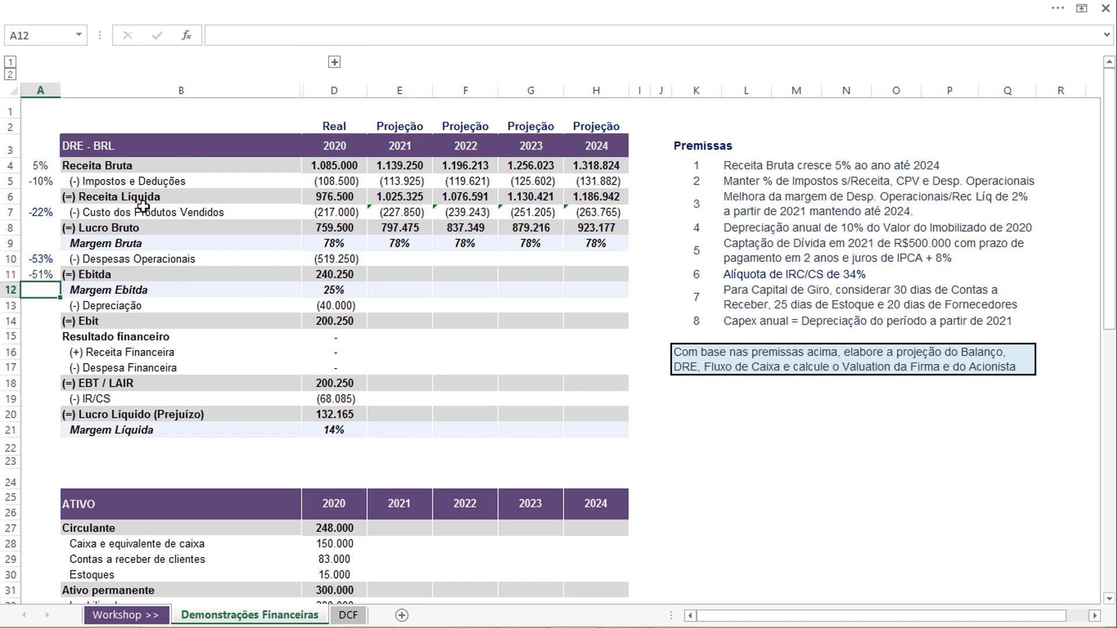
{"action": "left_click", "coordinate": [54, 274]}
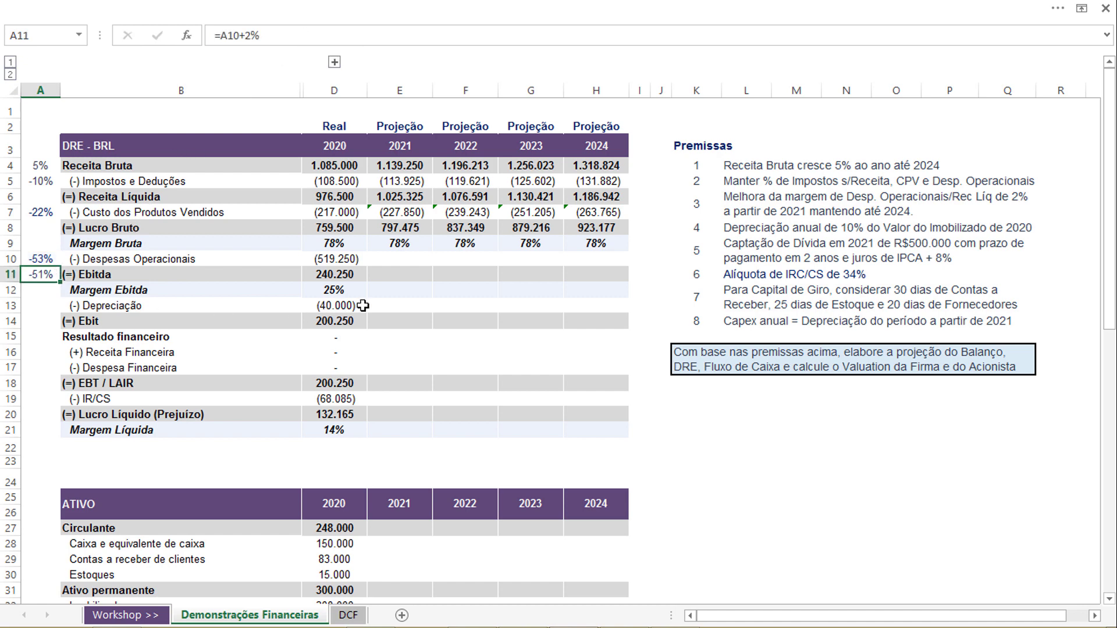
- Project the 2021 Despesas Operacionais in cell E10 with the formula =E6*$A$11
{"action": "left_click", "coordinate": [416, 264]}
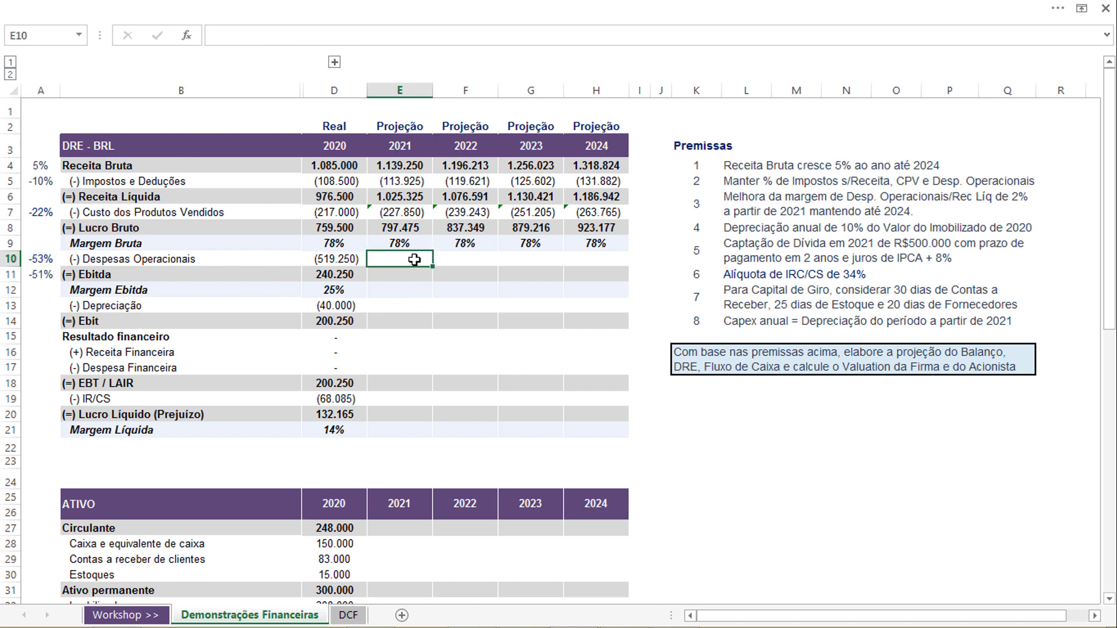
{"action": "type", "text": "="}
{"action": "left_click", "coordinate": [406, 194]}
{"action": "type", "text": "*"}
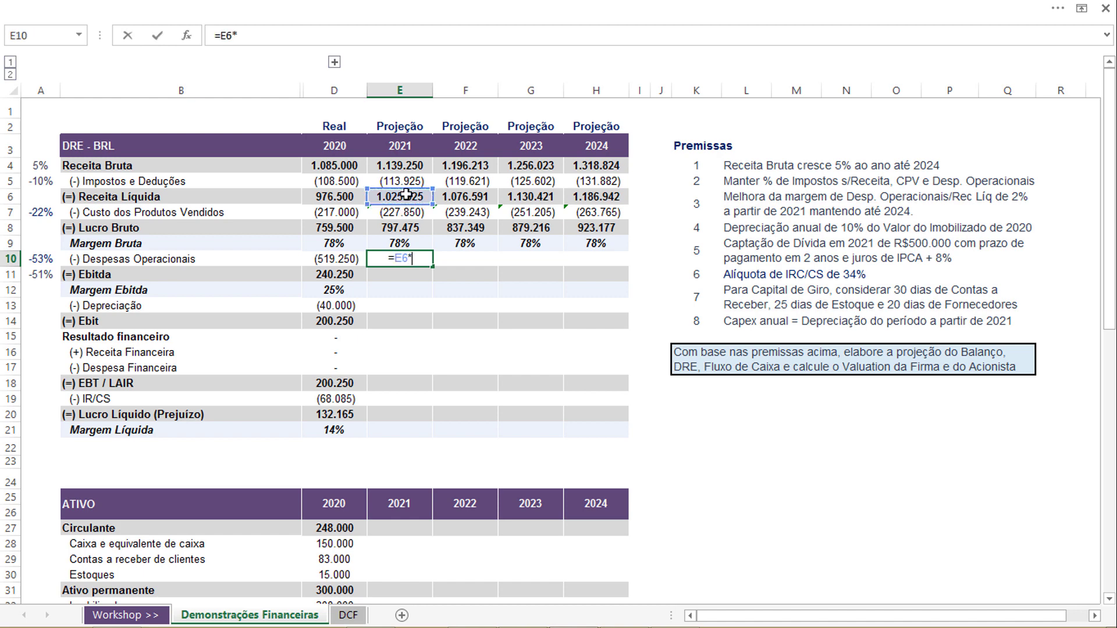
{"action": "left_click", "coordinate": [41, 274]}
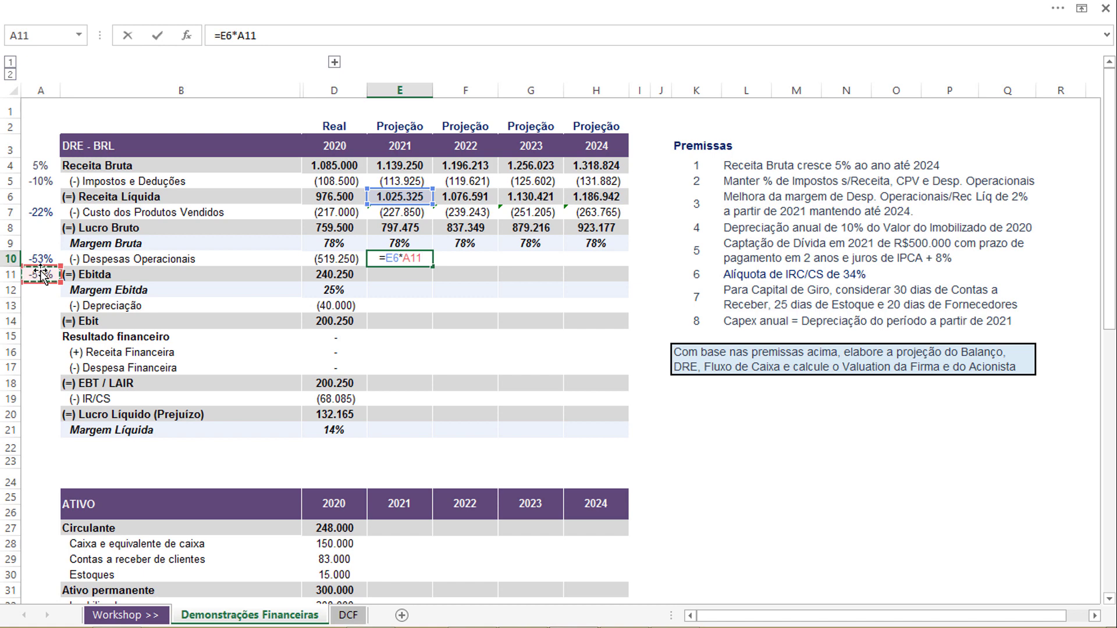
{"action": "key", "text": "Return"}
{"action": "left_click", "coordinate": [399, 259]}
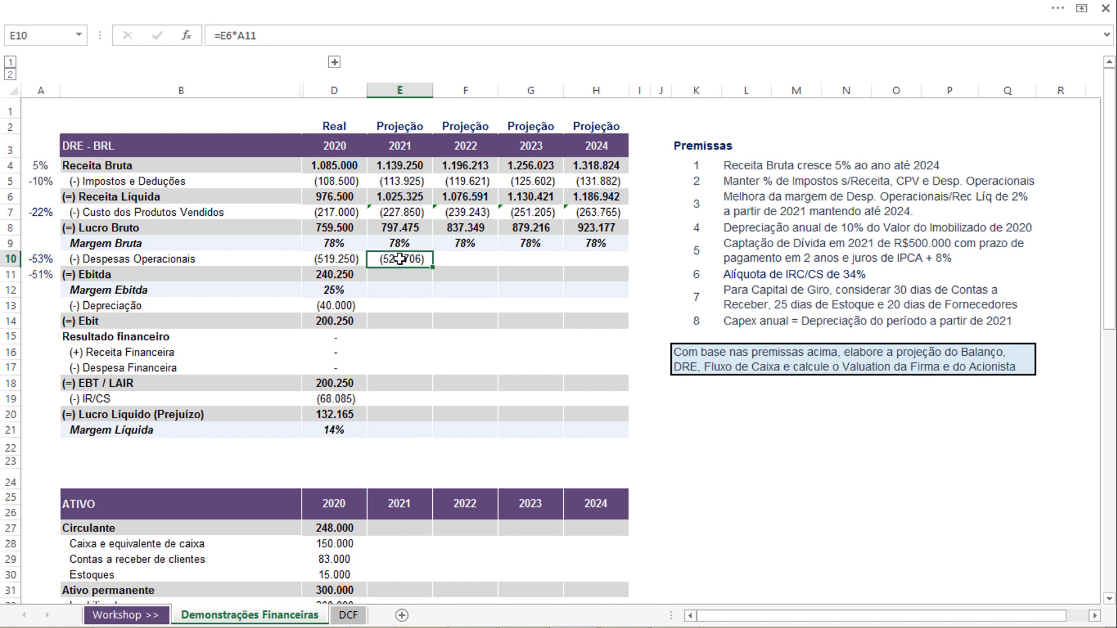
{"action": "left_click", "coordinate": [253, 36]}
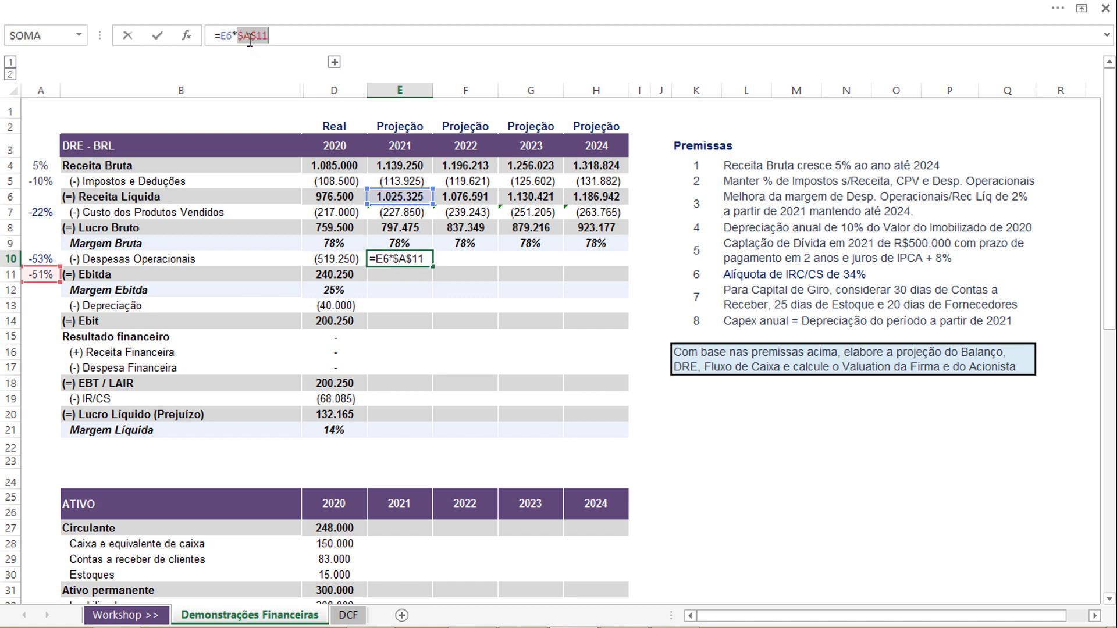
{"action": "key", "text": "Return"}
{"action": "key", "text": "Up"}
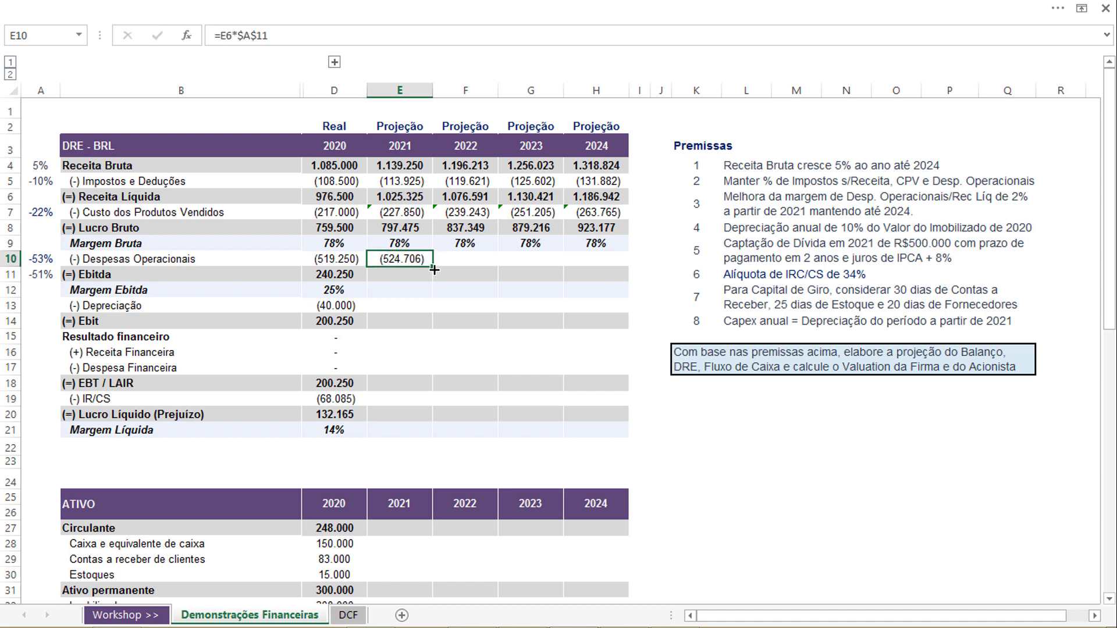
- Fill the Despesas Operacionais formula from E10 across to H10 and the Ebitda formula from D11 across to H11
{"action": "left_click_drag", "start_coordinate": [438, 268], "coordinate": [622, 269]}
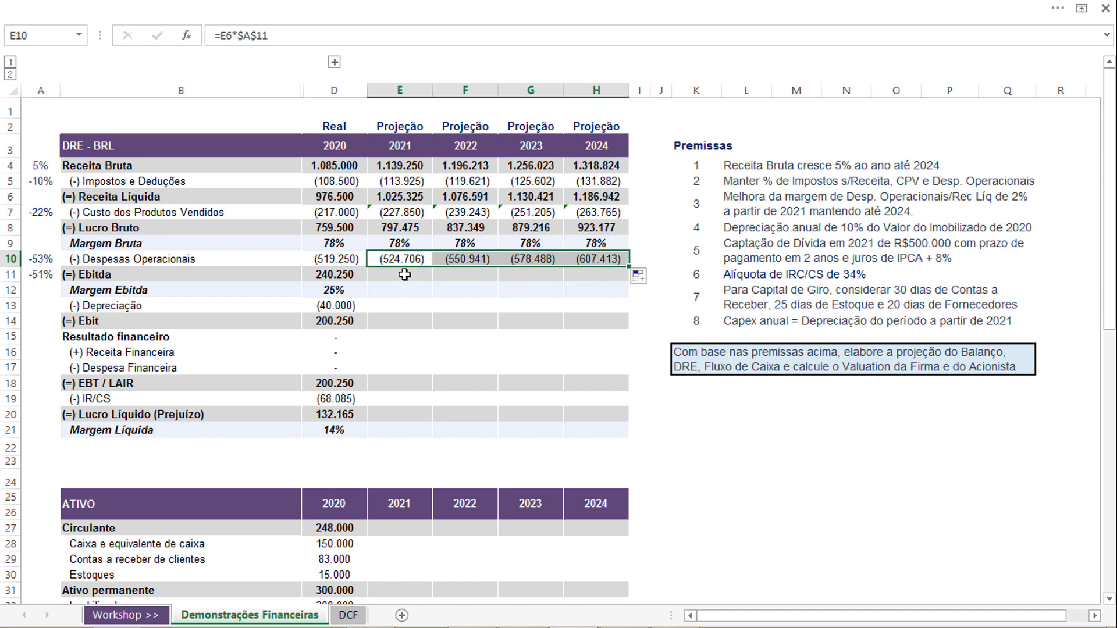
{"action": "left_click", "coordinate": [354, 273]}
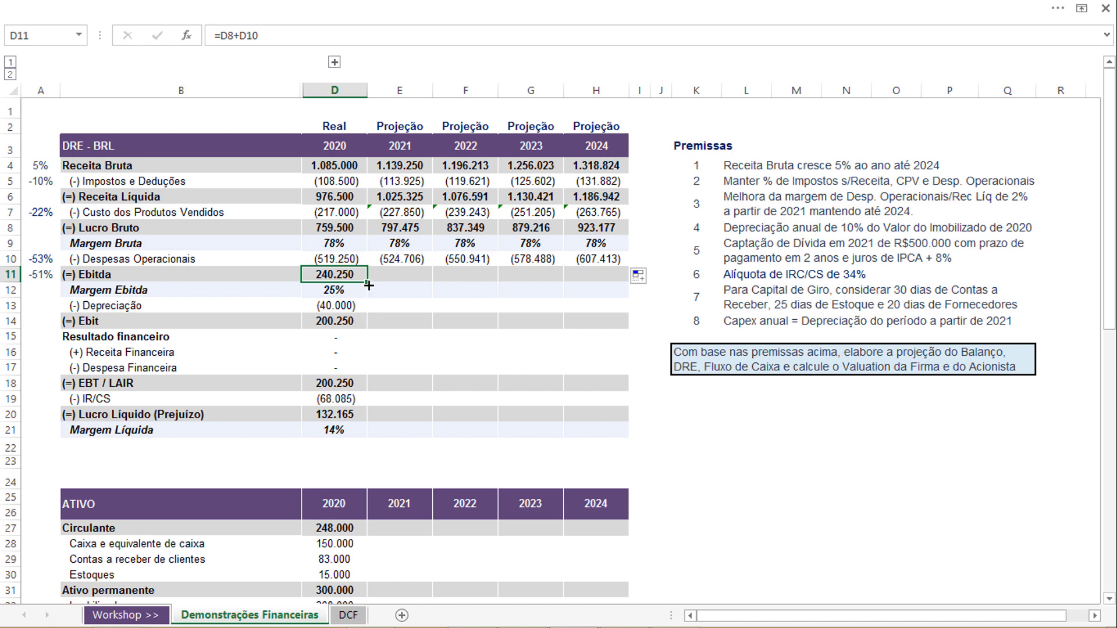
{"action": "left_click_drag", "start_coordinate": [379, 284], "coordinate": [614, 283]}
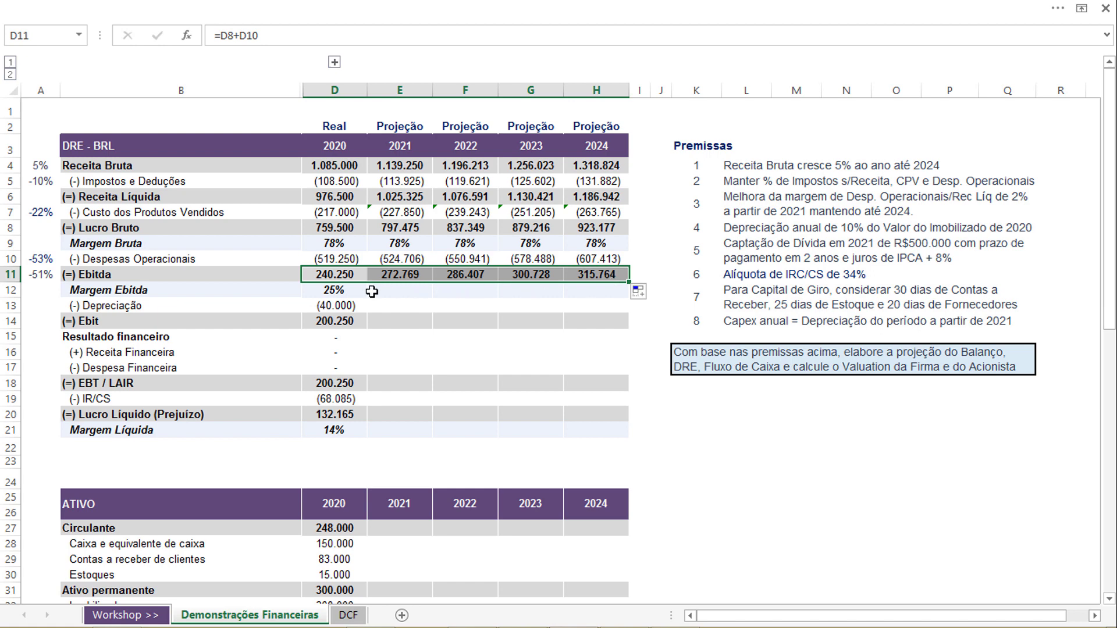
- Fill the Margem Ebitda formula from D12 across to H12 and check it against the Despesas Operacionais percentage in A11
{"action": "left_click", "coordinate": [349, 290]}
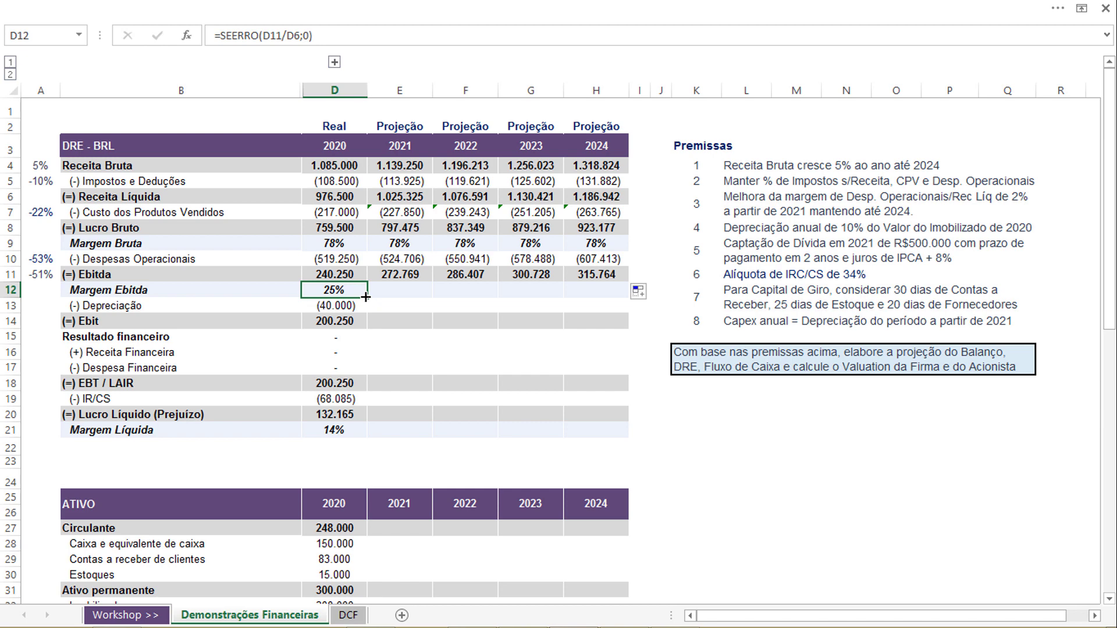
{"action": "left_click_drag", "start_coordinate": [365, 297], "coordinate": [627, 295]}
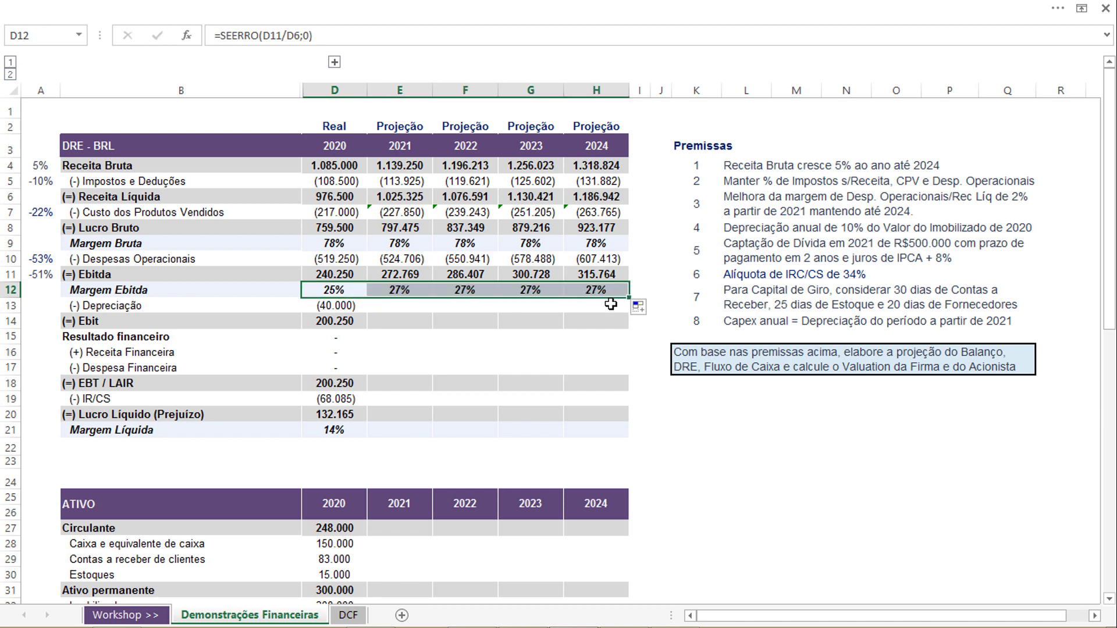
{"action": "left_click", "coordinate": [399, 292]}
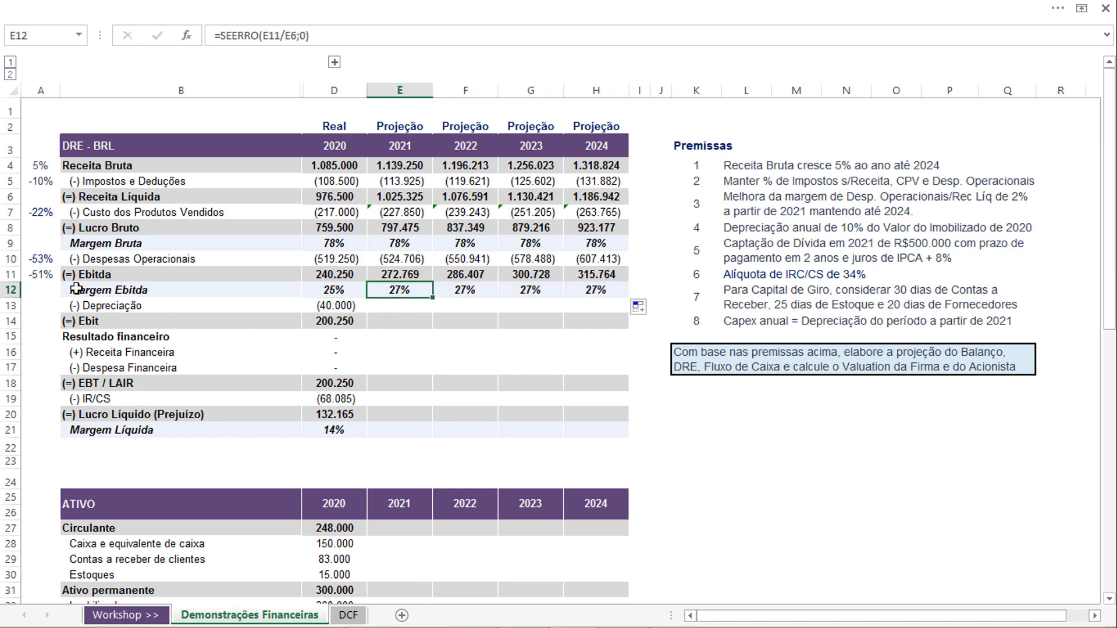
{"action": "left_click", "coordinate": [41, 275]}
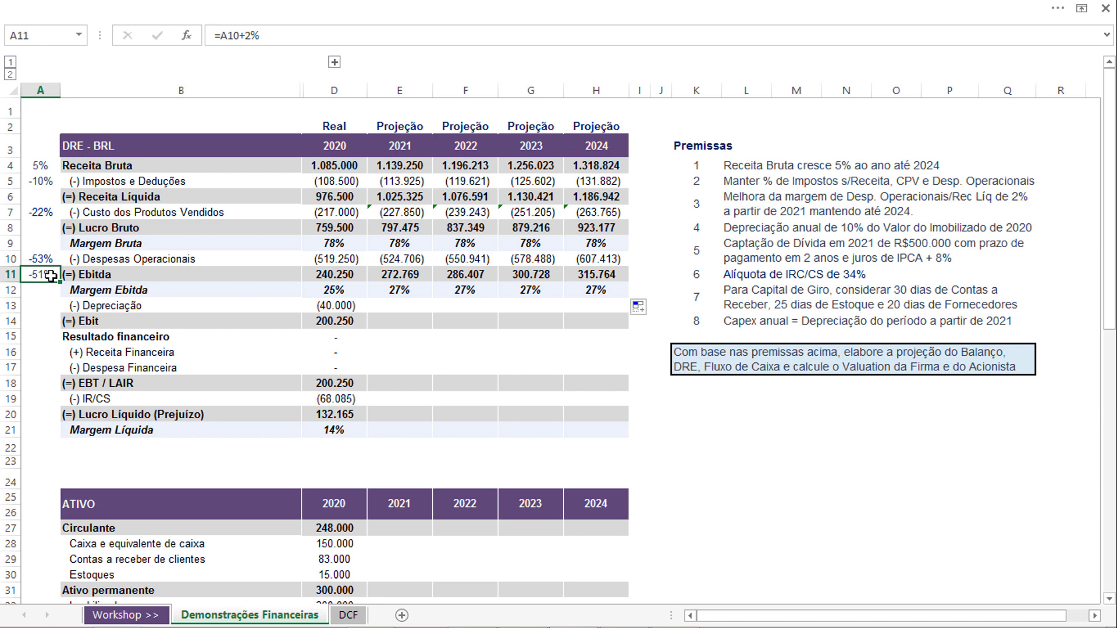
{"action": "left_click", "coordinate": [262, 256]}
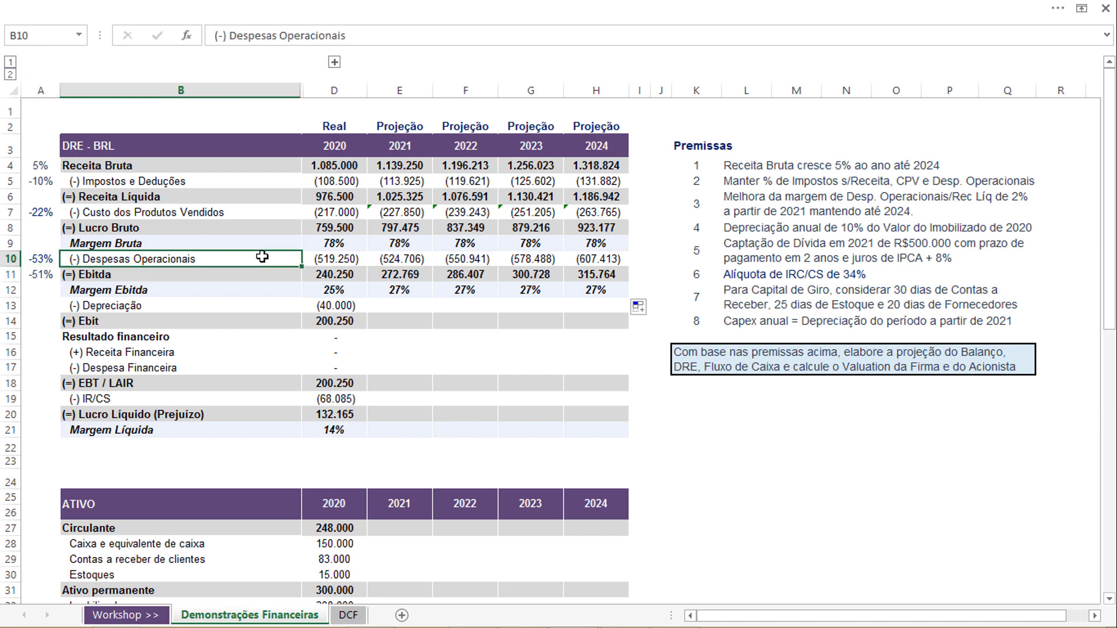
{"action": "left_click", "coordinate": [291, 292]}
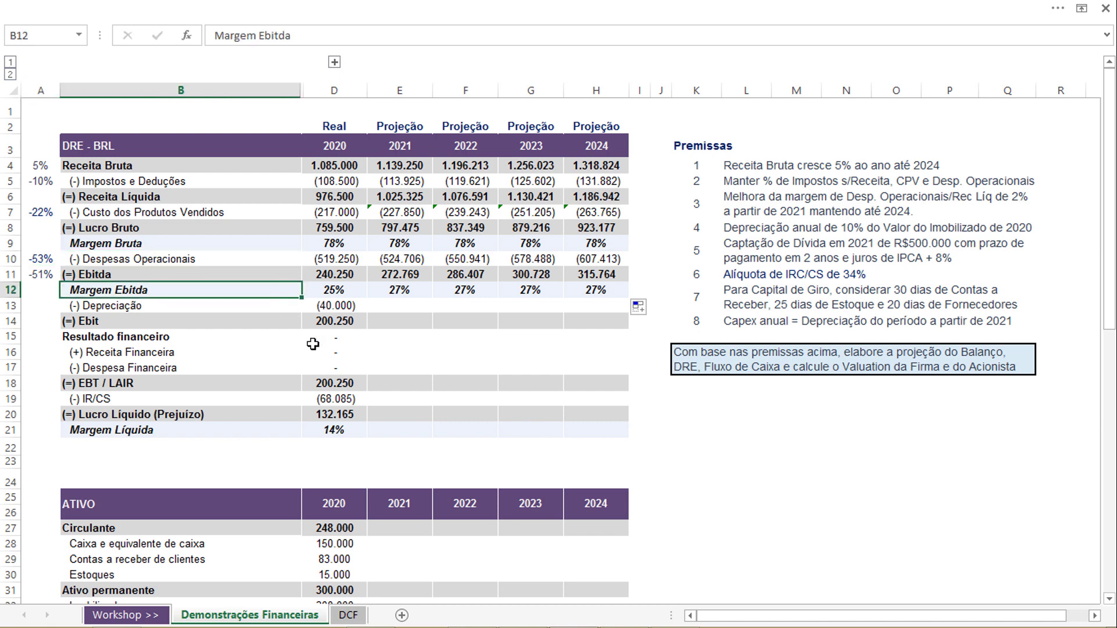
- Project the 2021 Depreciação per premise 4 in cell E13 with the formula =-$D$32*10%
{"action": "left_click", "coordinate": [695, 227]}
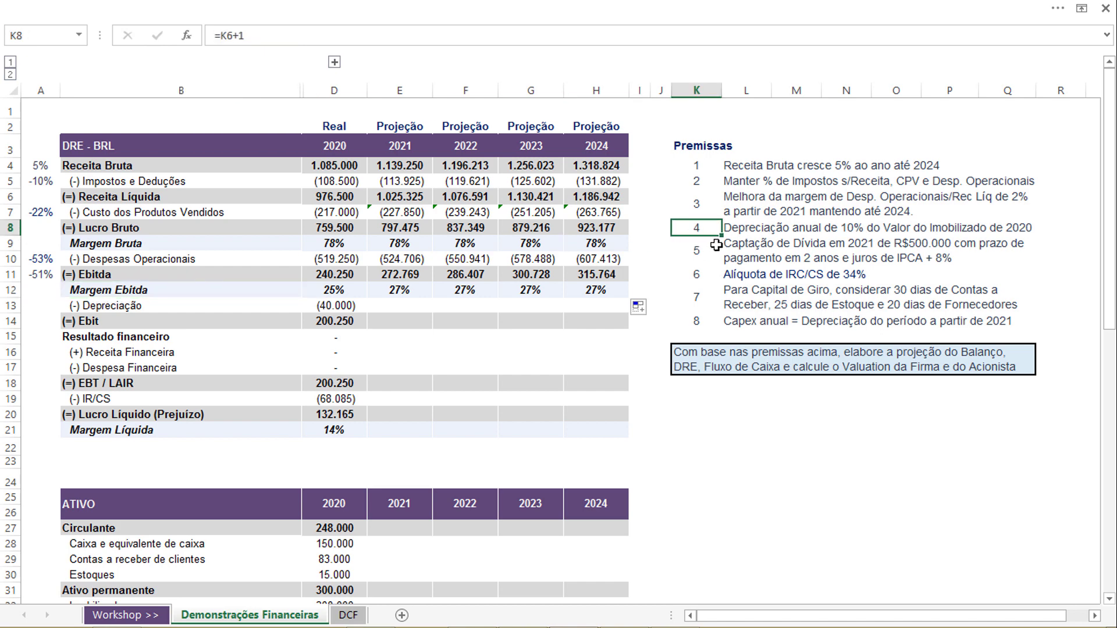
{"action": "left_click", "coordinate": [758, 230]}
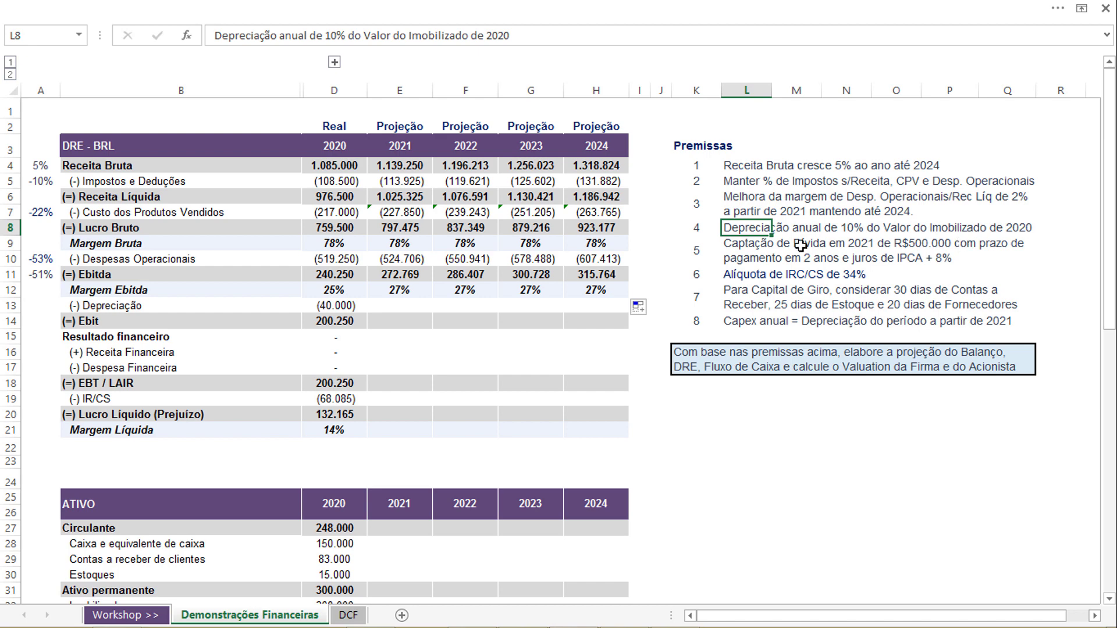
{"action": "left_click", "coordinate": [405, 306]}
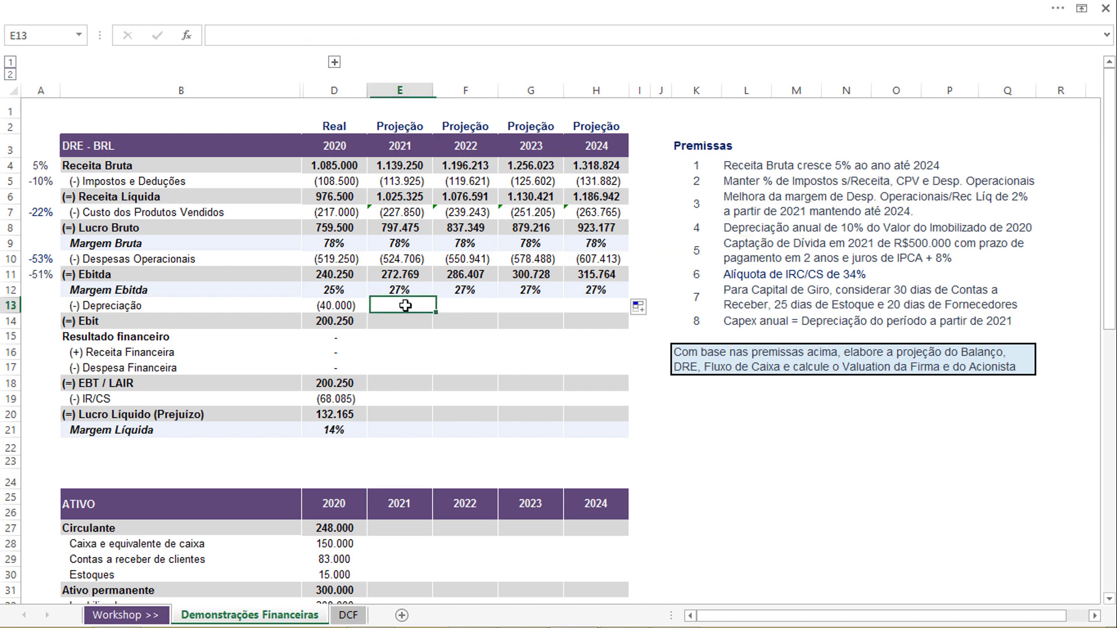
{"action": "type", "text": "="}
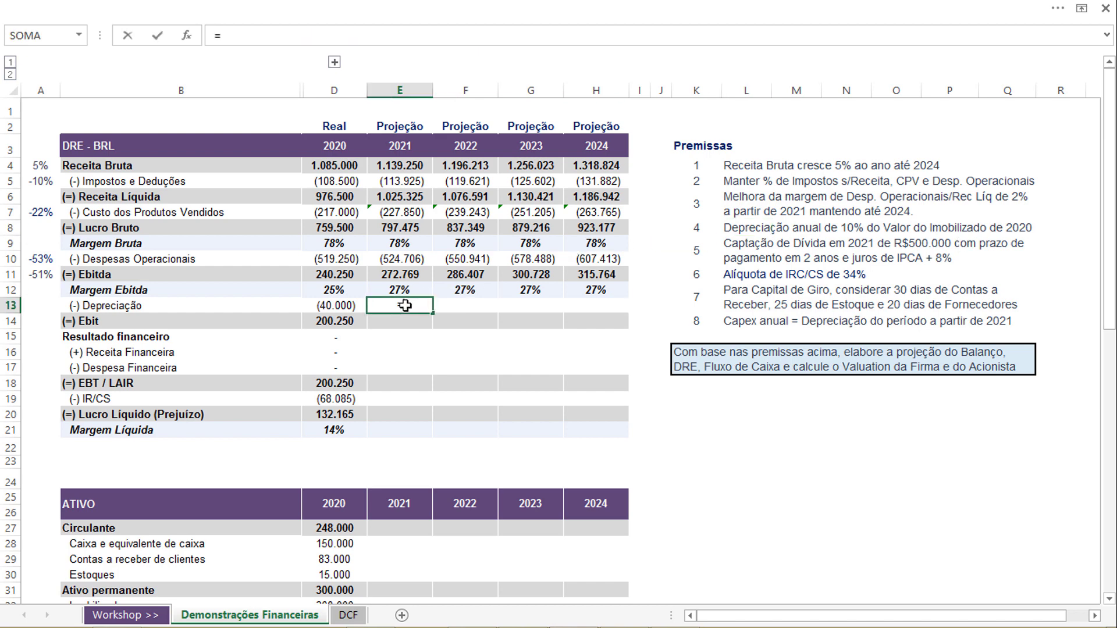
{"action": "scroll", "coordinate": [260, 423], "scroll_direction": "down", "scroll_amount": 4}
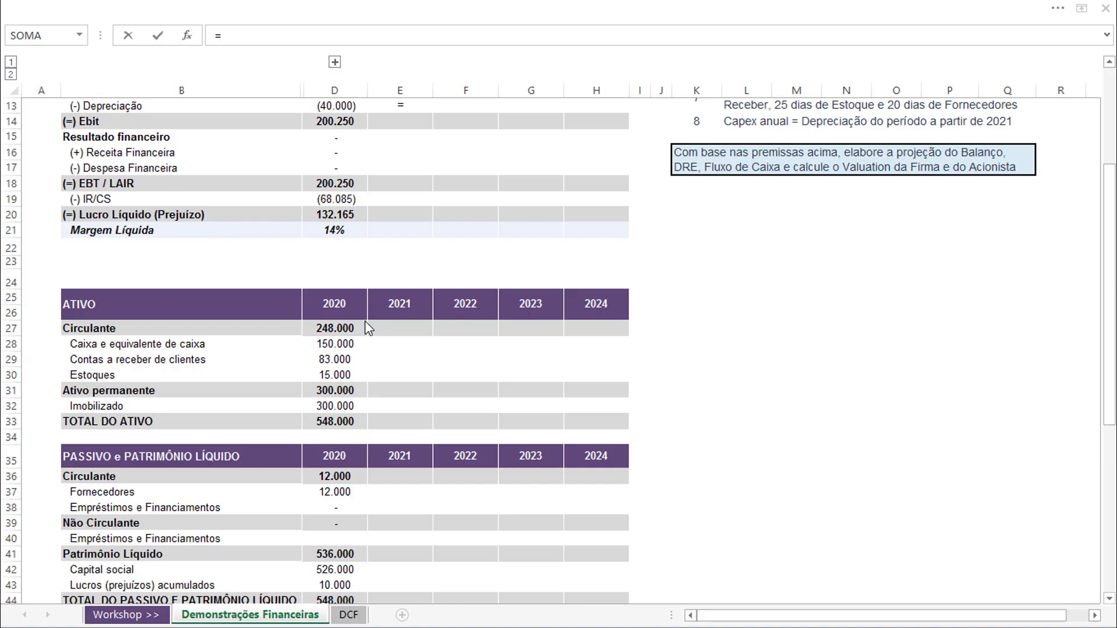
{"action": "left_click", "coordinate": [346, 405]}
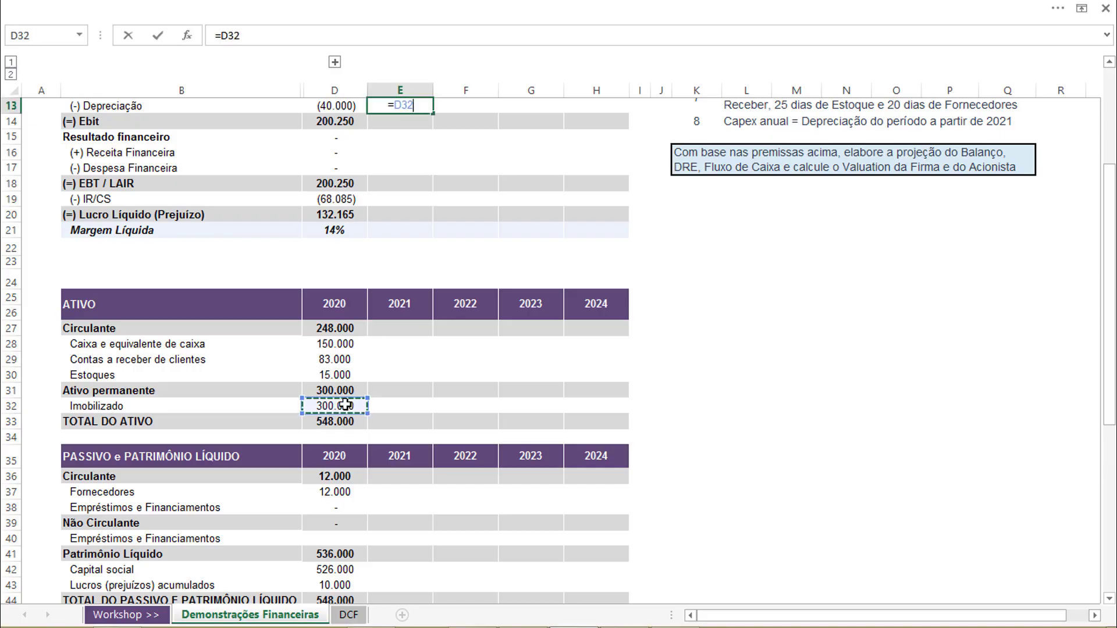
{"action": "type", "text": "*10"}
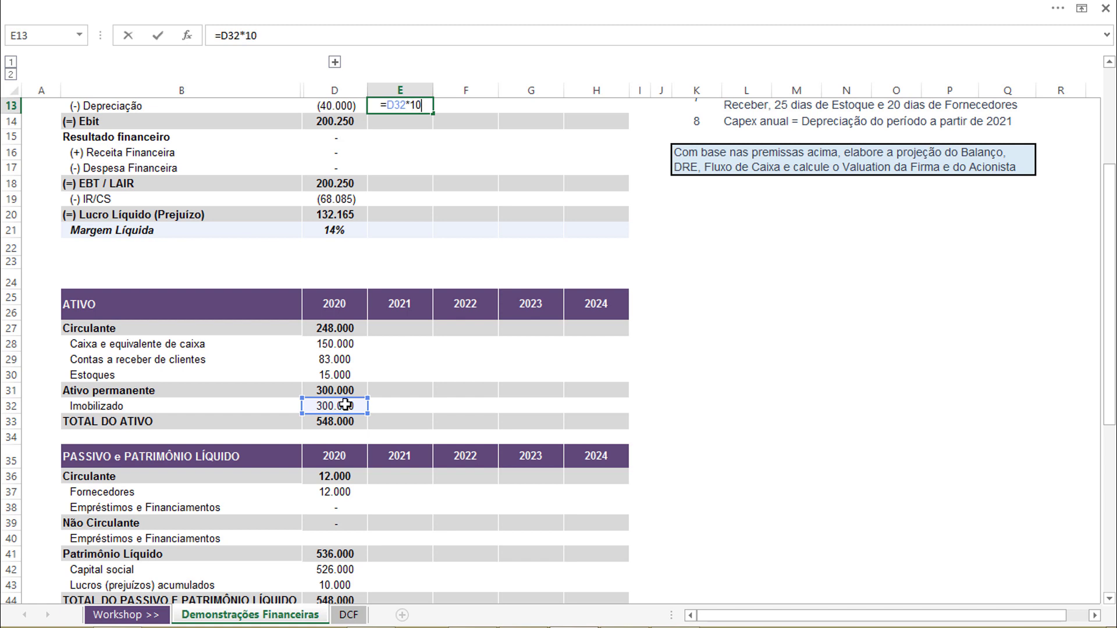
{"action": "type", "text": "%"}
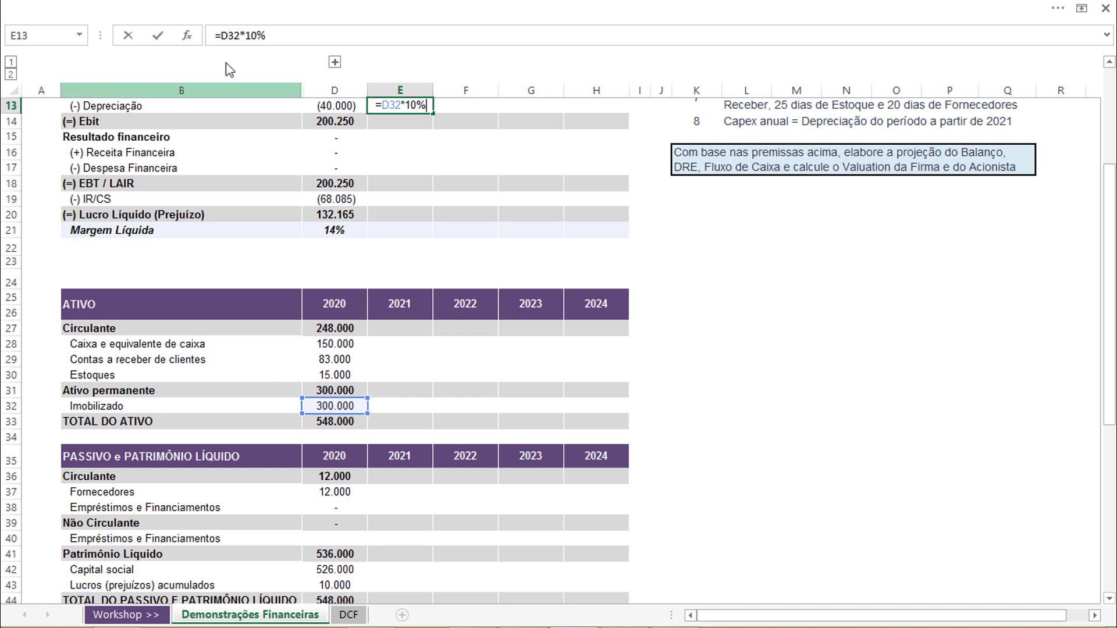
{"action": "left_click", "coordinate": [222, 37]}
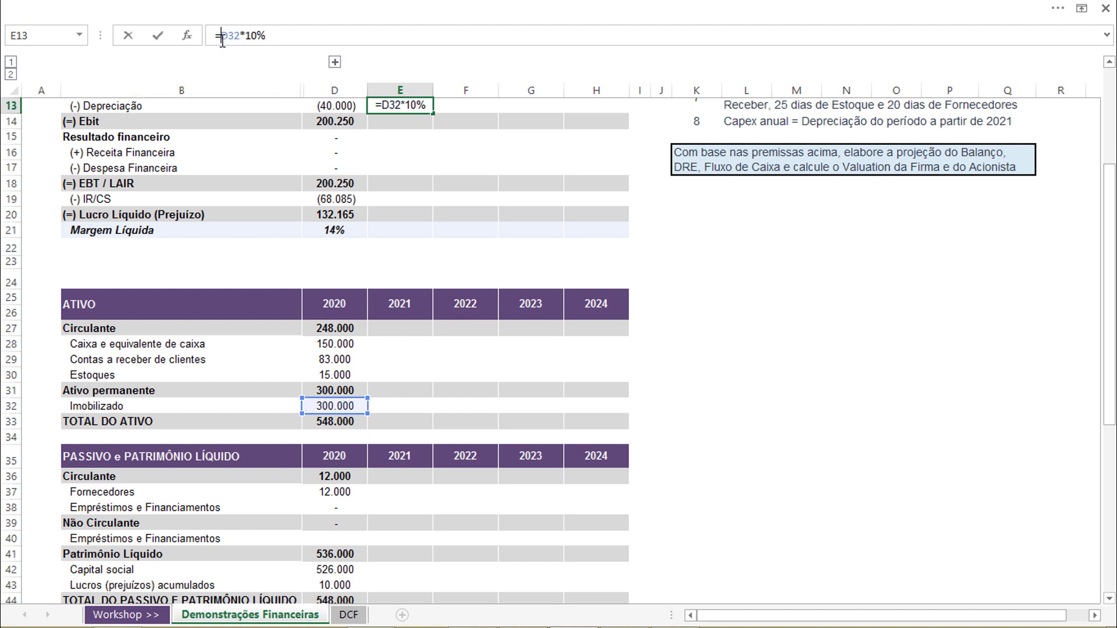
{"action": "type", "text": "-$D$"}
{"action": "key", "text": "Return"}
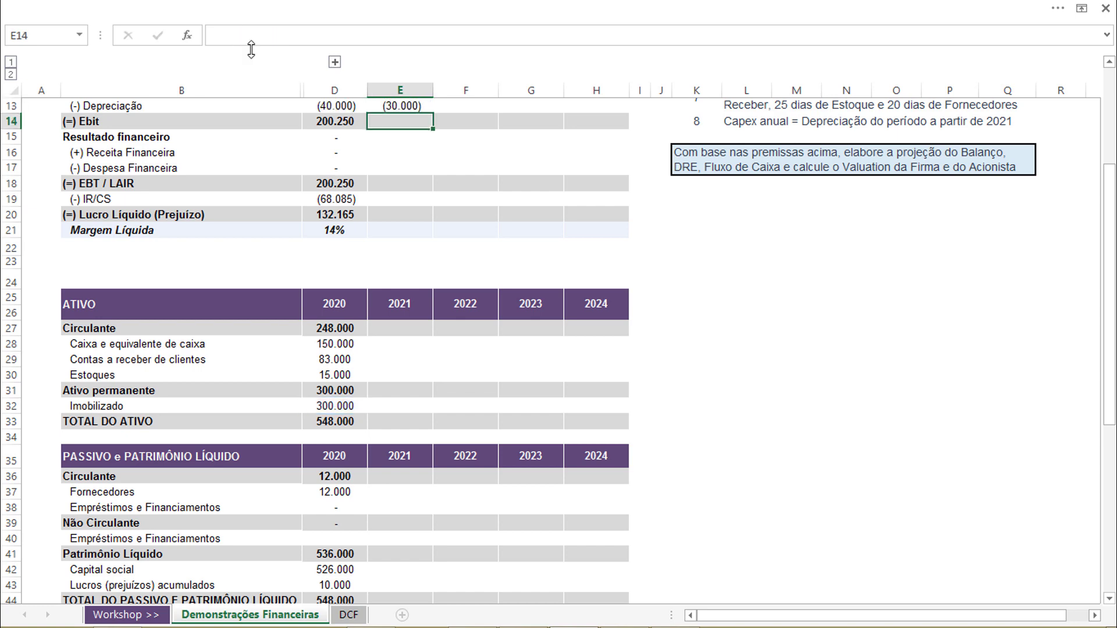
- Fill the Depreciação formula from E13 across to H13
{"action": "scroll", "coordinate": [448, 273], "scroll_direction": "up", "scroll_amount": 4}
{"action": "left_click", "coordinate": [418, 305]}
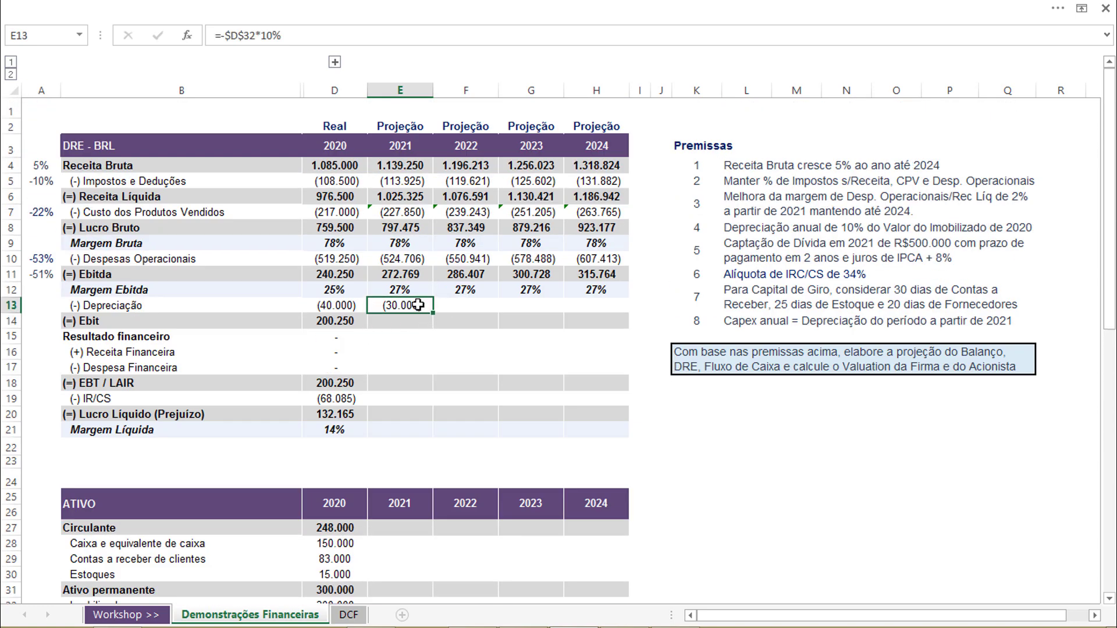
{"action": "left_click_drag", "start_coordinate": [434, 315], "coordinate": [629, 311]}
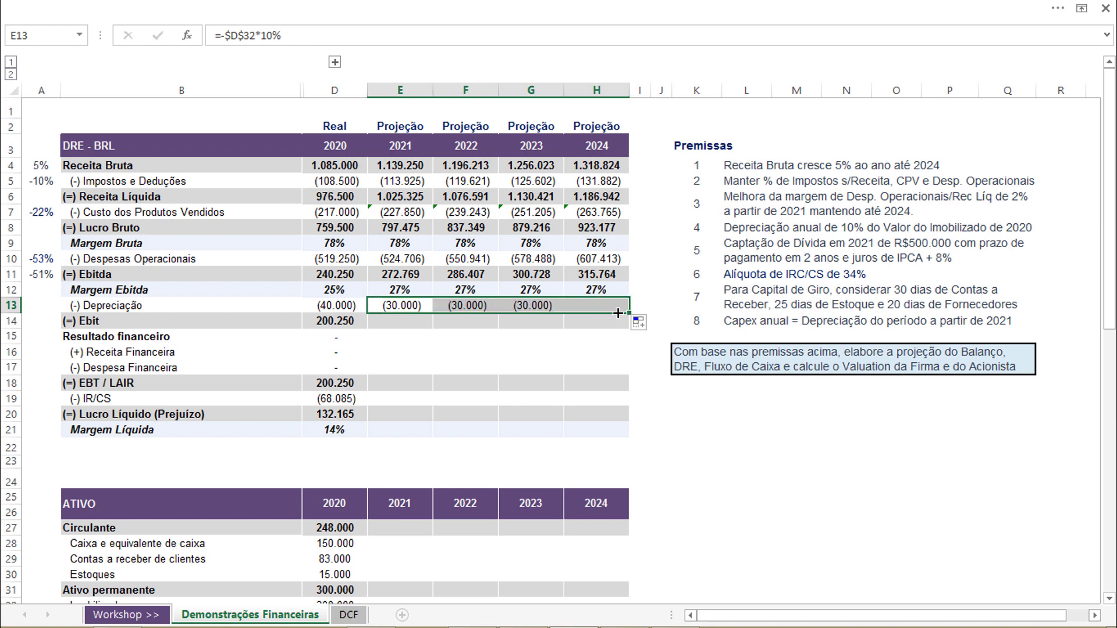
- Examine premises 4 and 8 on depreciation and Capex against the Depreciação and Imobilizado rows
{"action": "left_click", "coordinate": [698, 321]}
{"action": "left_click", "coordinate": [706, 231]}
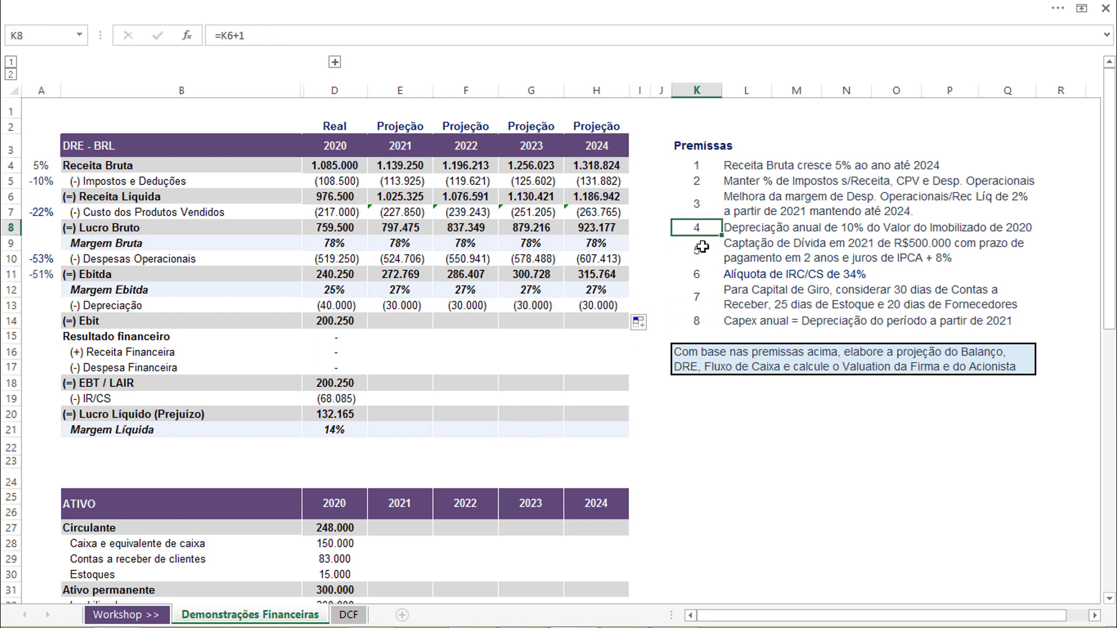
{"action": "left_click", "coordinate": [698, 320]}
{"action": "left_click", "coordinate": [740, 324]}
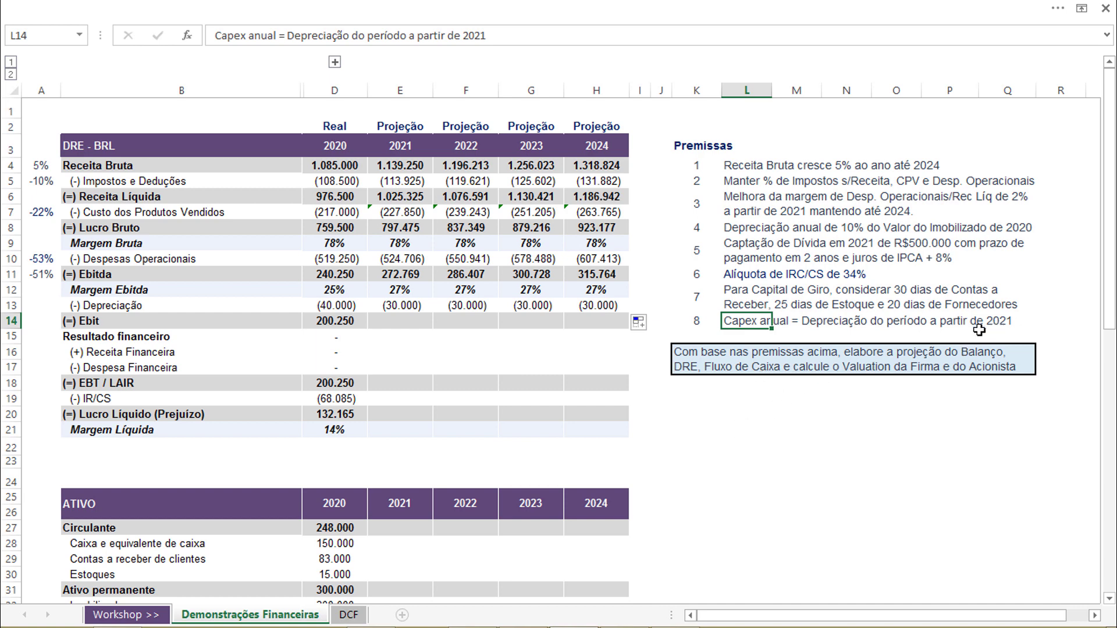
{"action": "scroll", "coordinate": [504, 421], "scroll_direction": "down", "scroll_amount": 1}
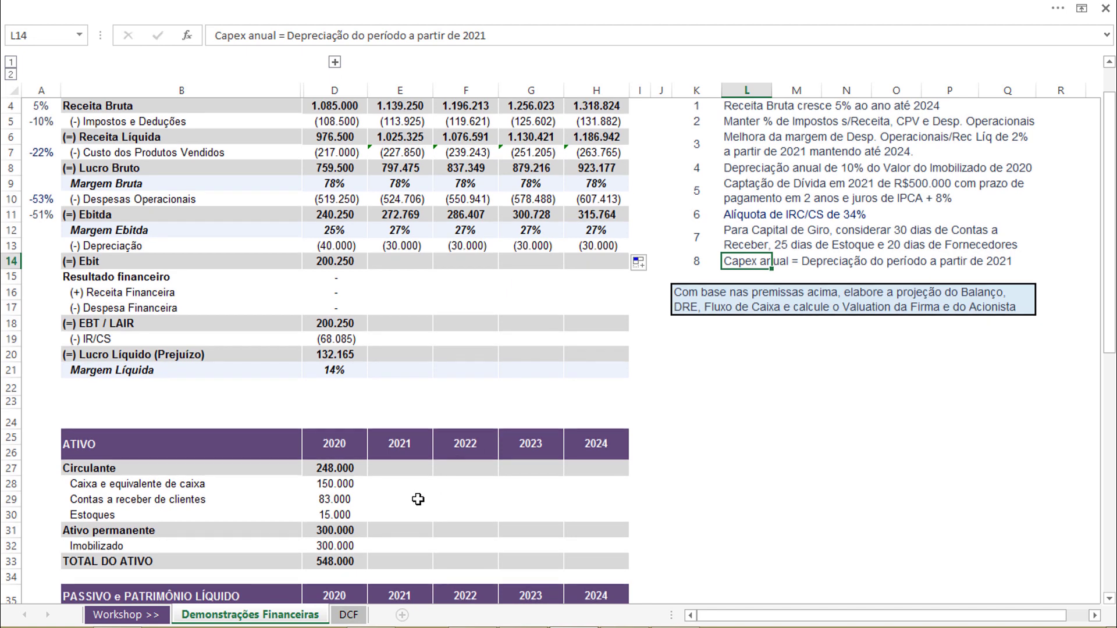
{"action": "left_click", "coordinate": [344, 544]}
{"action": "left_click_drag", "start_coordinate": [377, 546], "coordinate": [586, 545]}
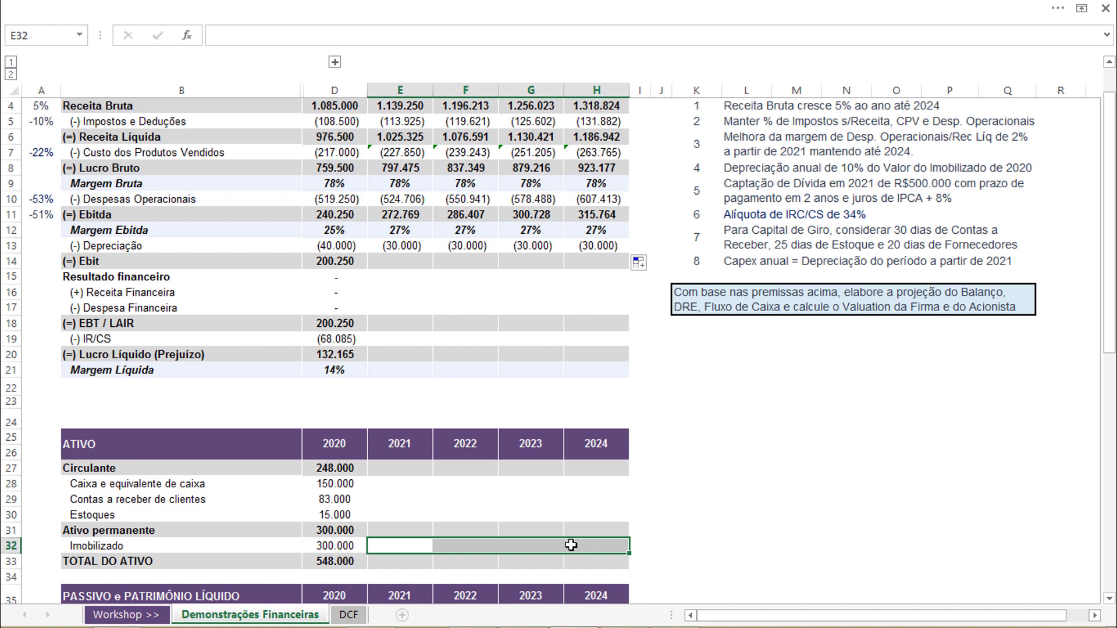
{"action": "left_click", "coordinate": [407, 245]}
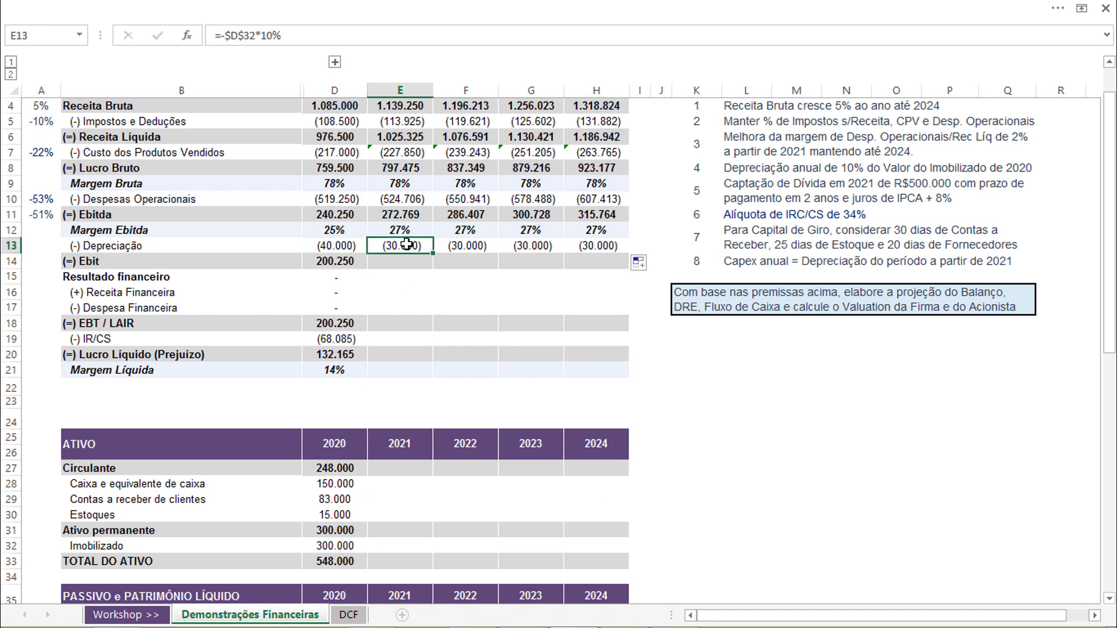
{"action": "left_click", "coordinate": [352, 545]}
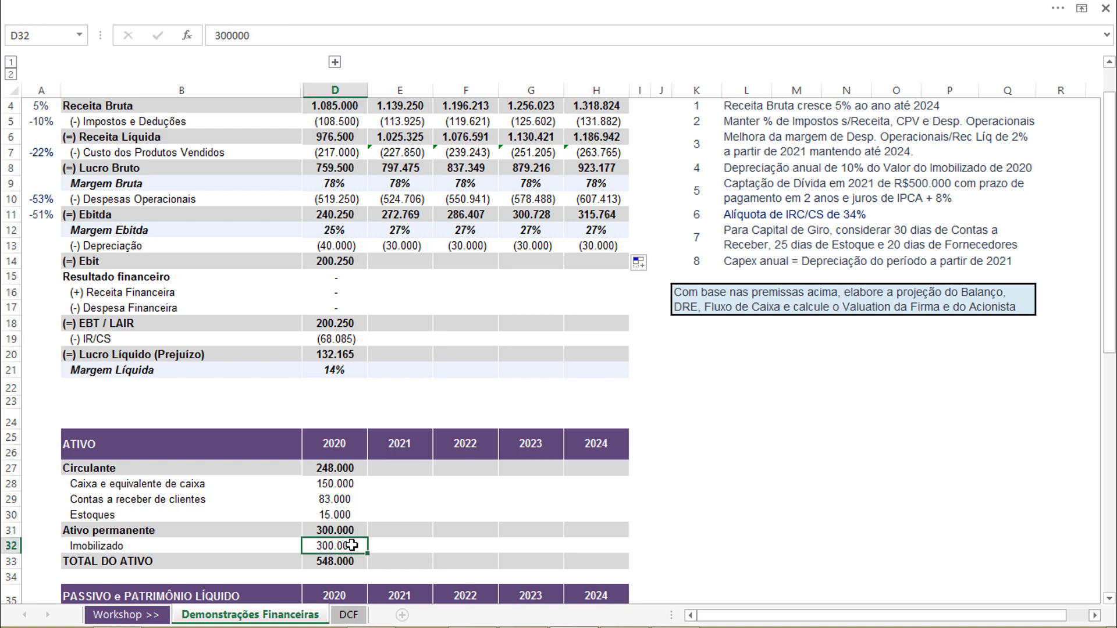
- Fill the Ebit formula from D14 across to H14
{"action": "scroll", "coordinate": [365, 353], "scroll_direction": "up", "scroll_amount": 1}
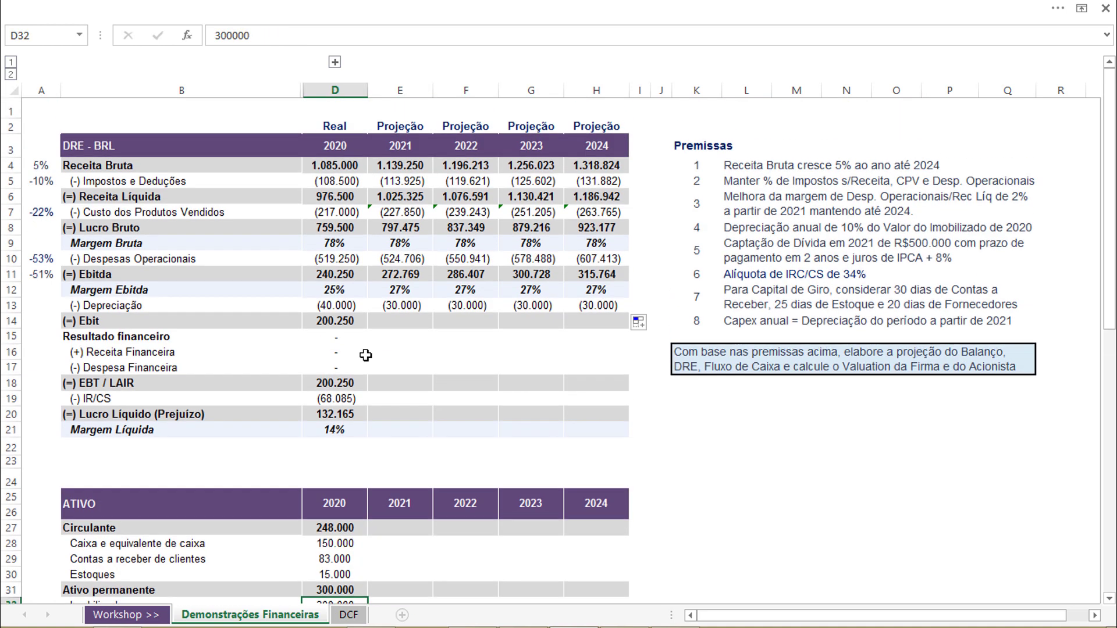
{"action": "left_click", "coordinate": [347, 321]}
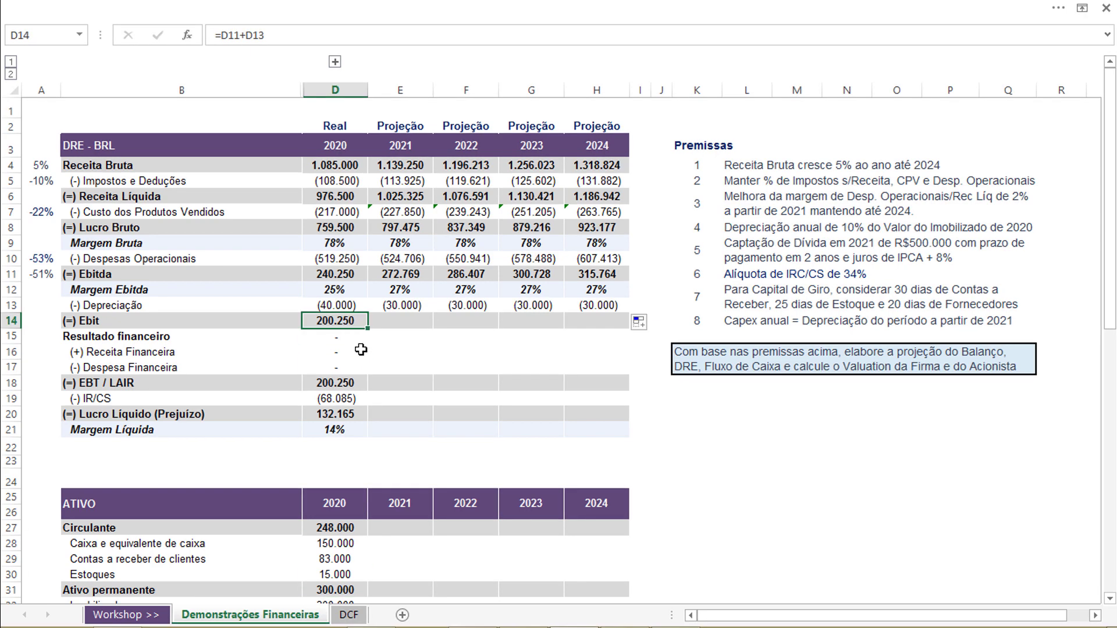
{"action": "left_click_drag", "start_coordinate": [370, 327], "coordinate": [606, 330]}
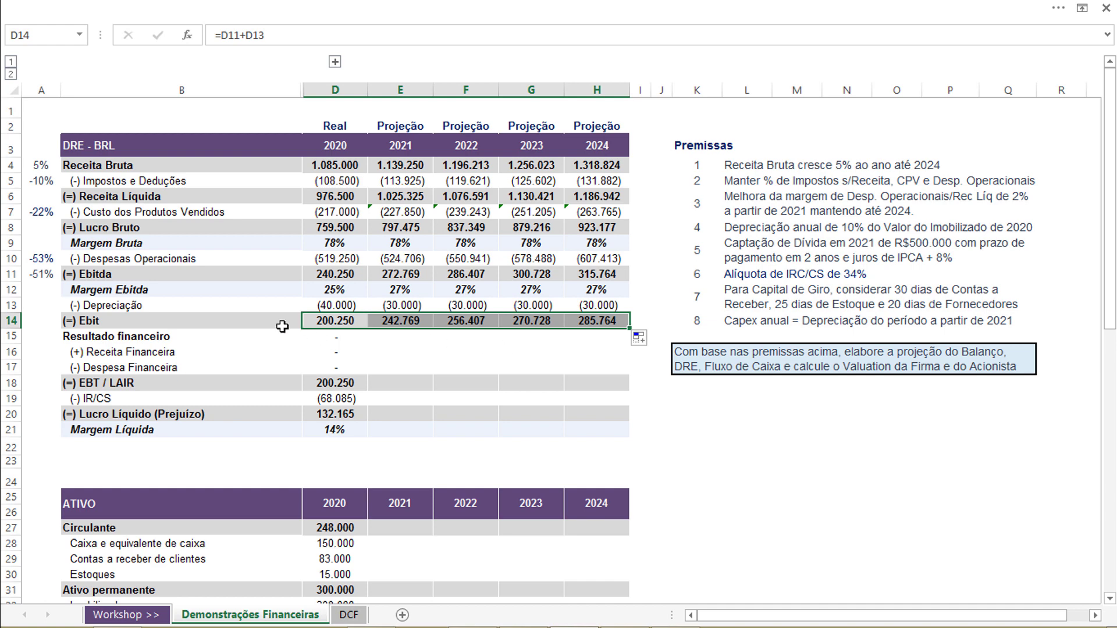
- Review the Resultado financeiro lines and premise 5 on the 2021 debt, its payment term and its interest
{"action": "left_click", "coordinate": [224, 337]}
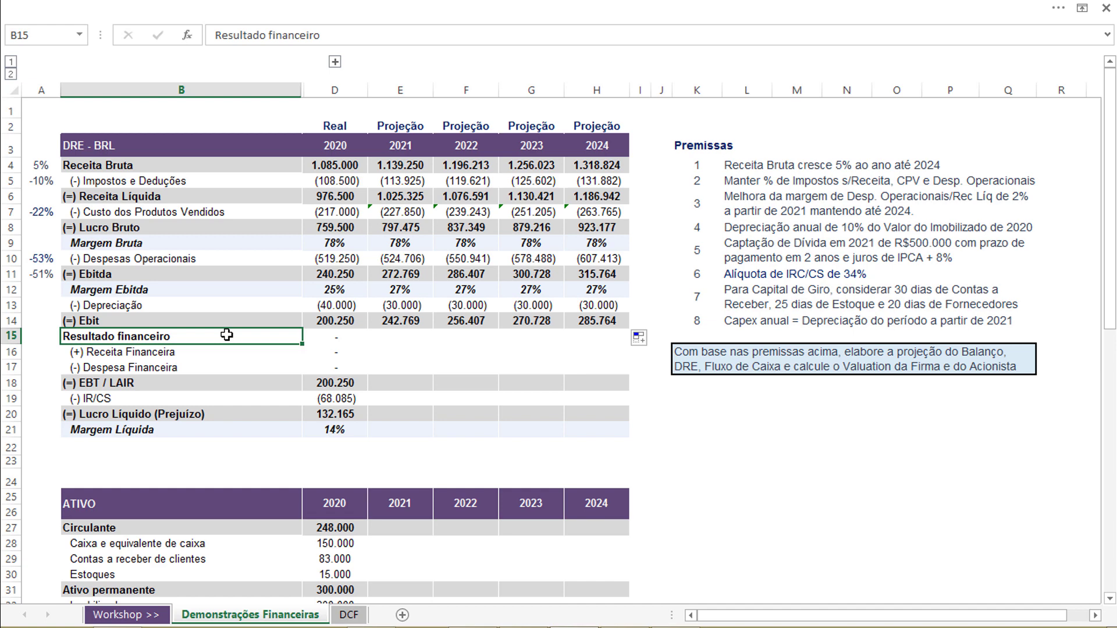
{"action": "left_click", "coordinate": [221, 352]}
{"action": "left_click", "coordinate": [219, 367]}
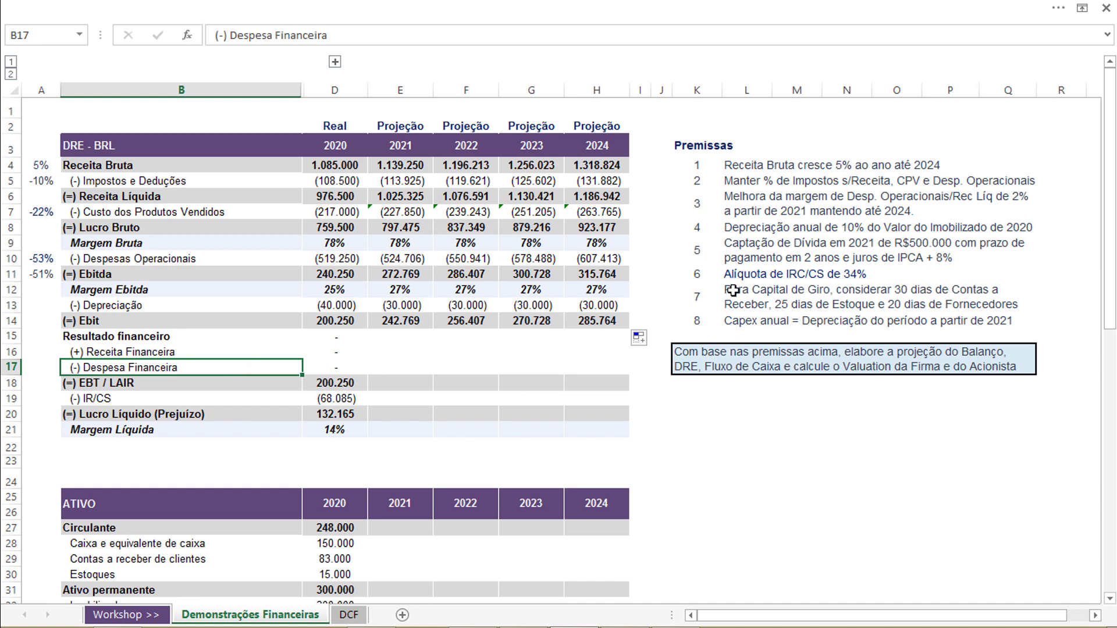
{"action": "left_click", "coordinate": [704, 254]}
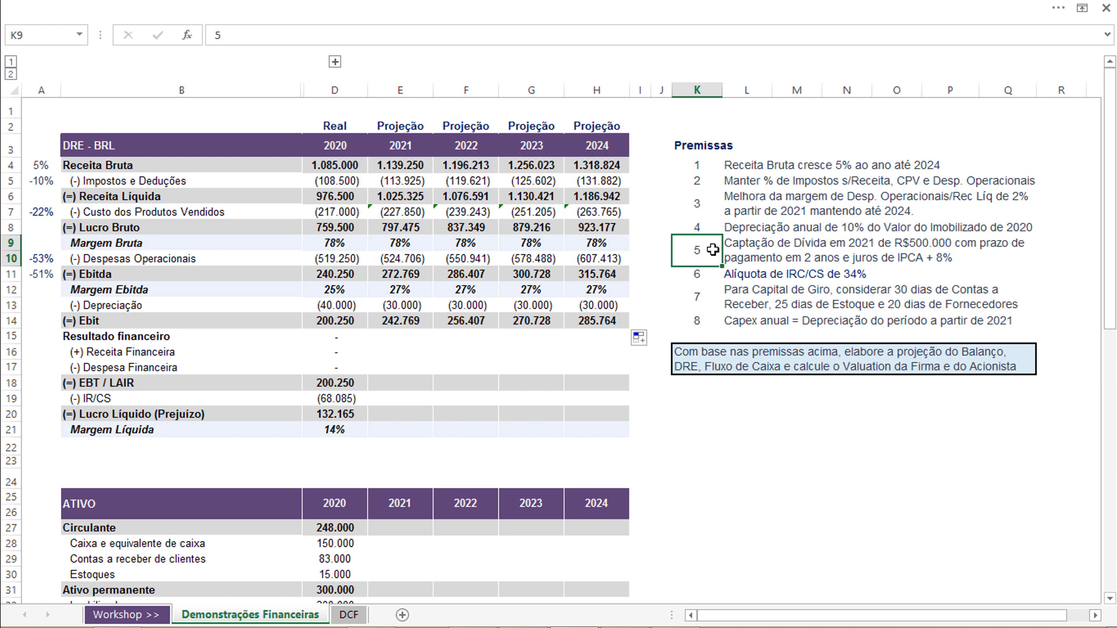
{"action": "left_click_drag", "start_coordinate": [162, 366], "coordinate": [592, 366]}
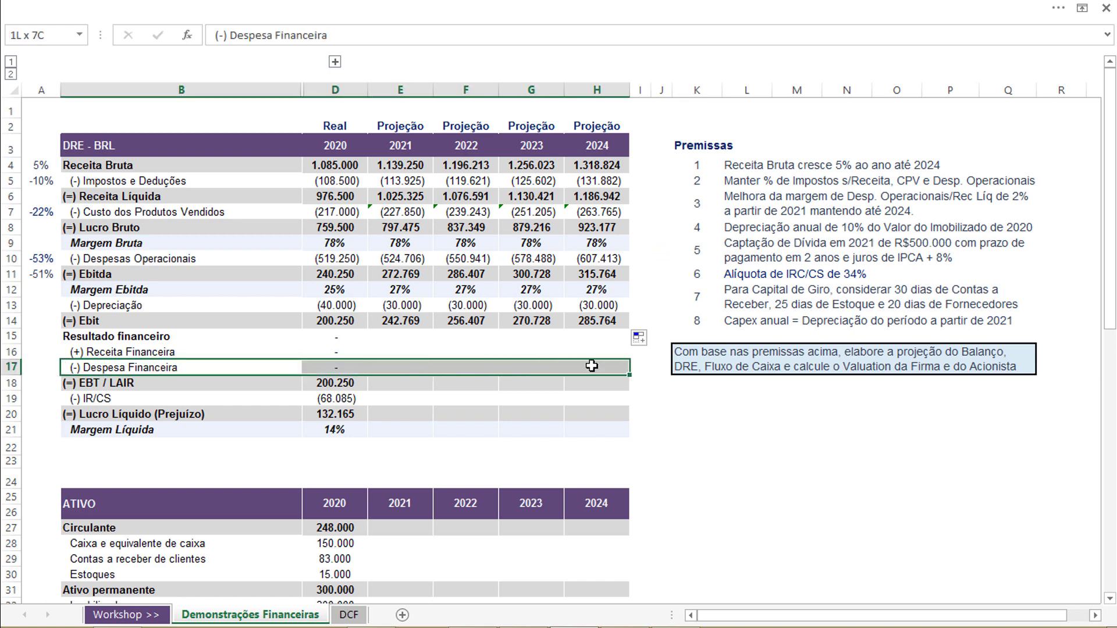
{"action": "left_click", "coordinate": [748, 244]}
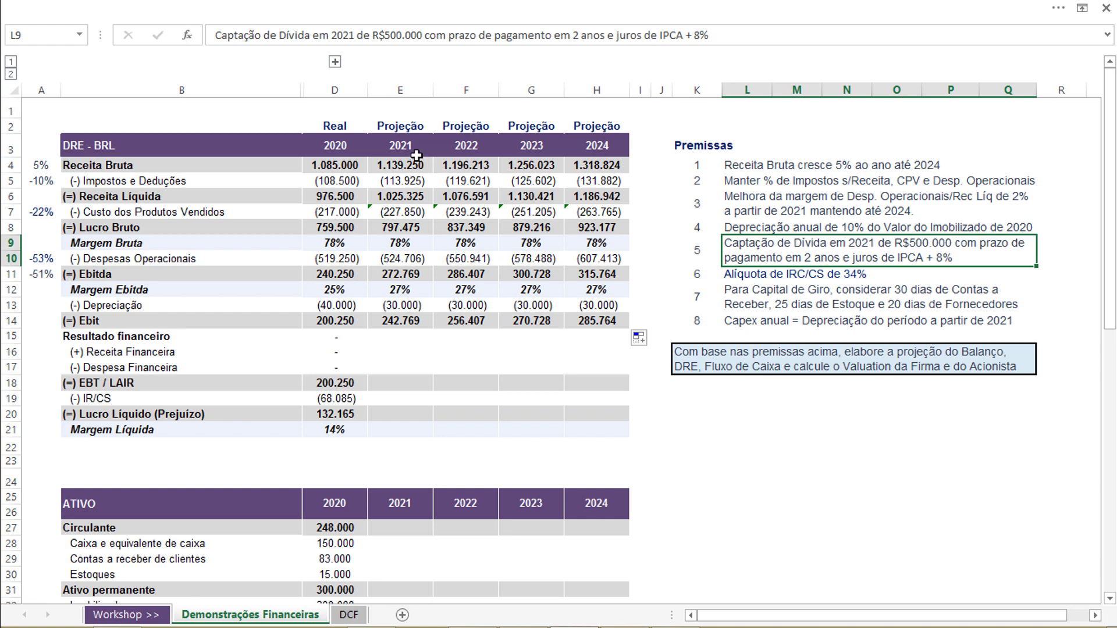
{"action": "left_click", "coordinate": [400, 90]}
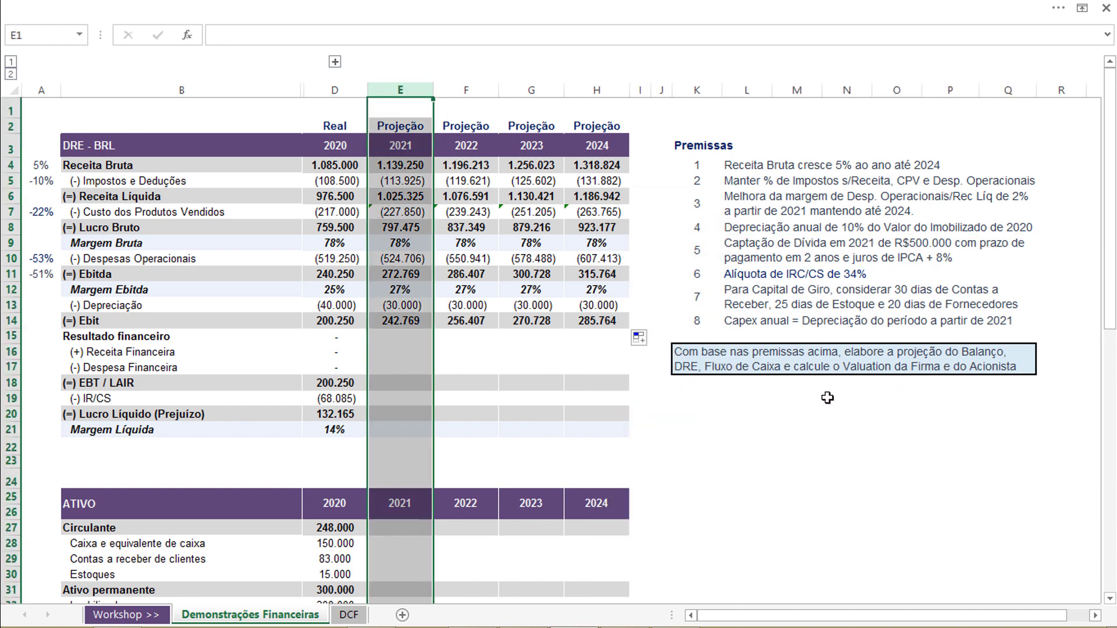
{"action": "left_click", "coordinate": [888, 263]}
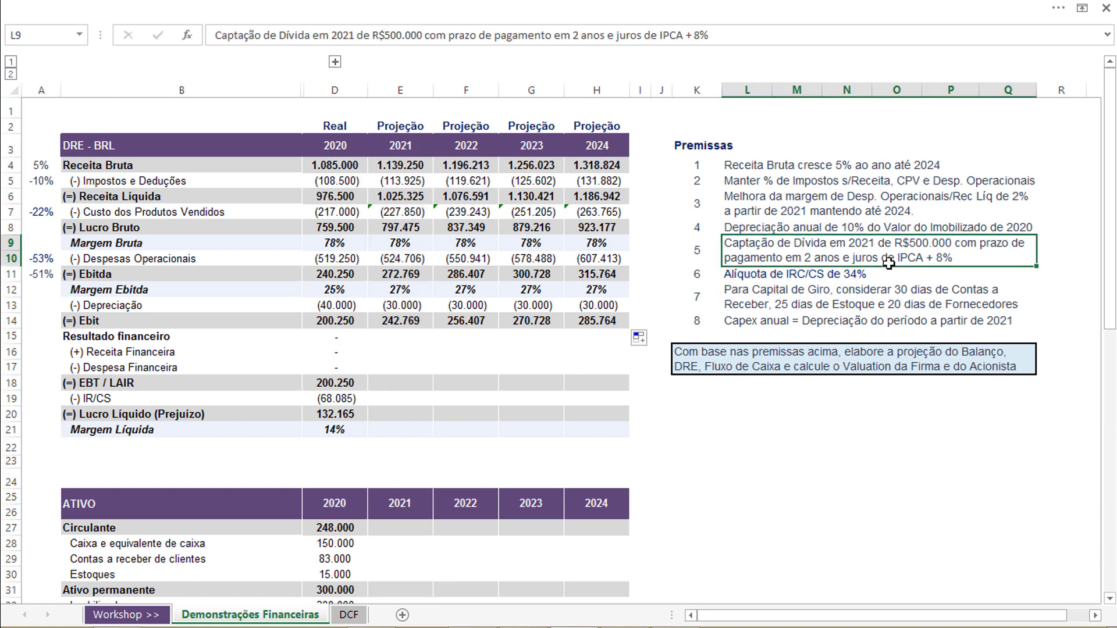
- Enter the labels ipca, spread and taxa efetiva in cells L20 to L22 below the premises
{"action": "left_click", "coordinate": [747, 411]}
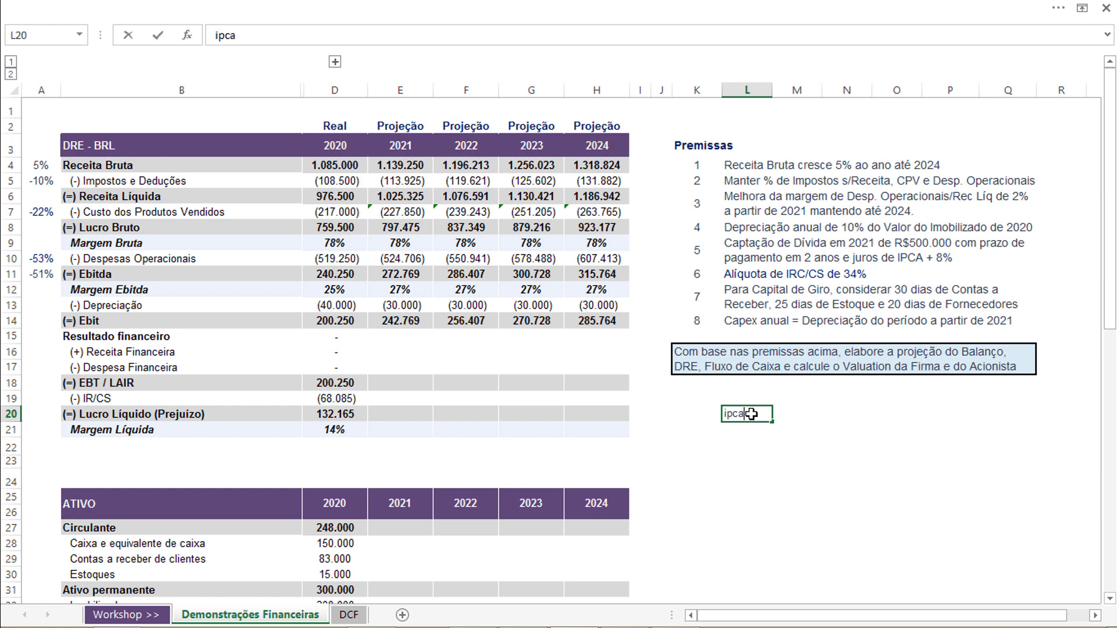
{"action": "key", "text": "Return"}
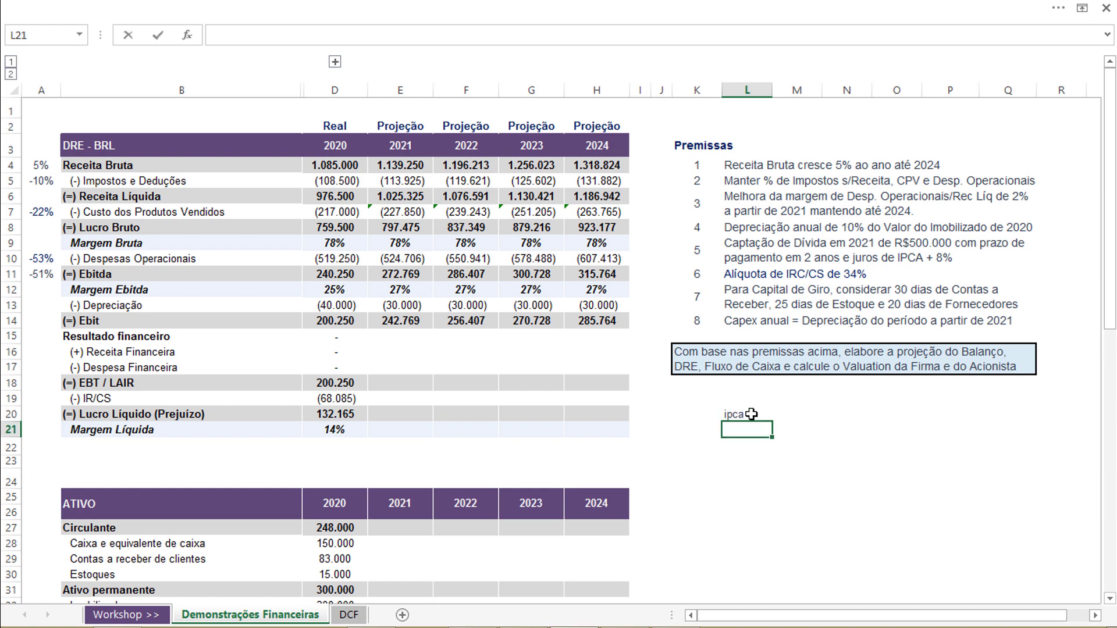
{"action": "type", "text": "spread"}
{"action": "key", "text": "Return"}
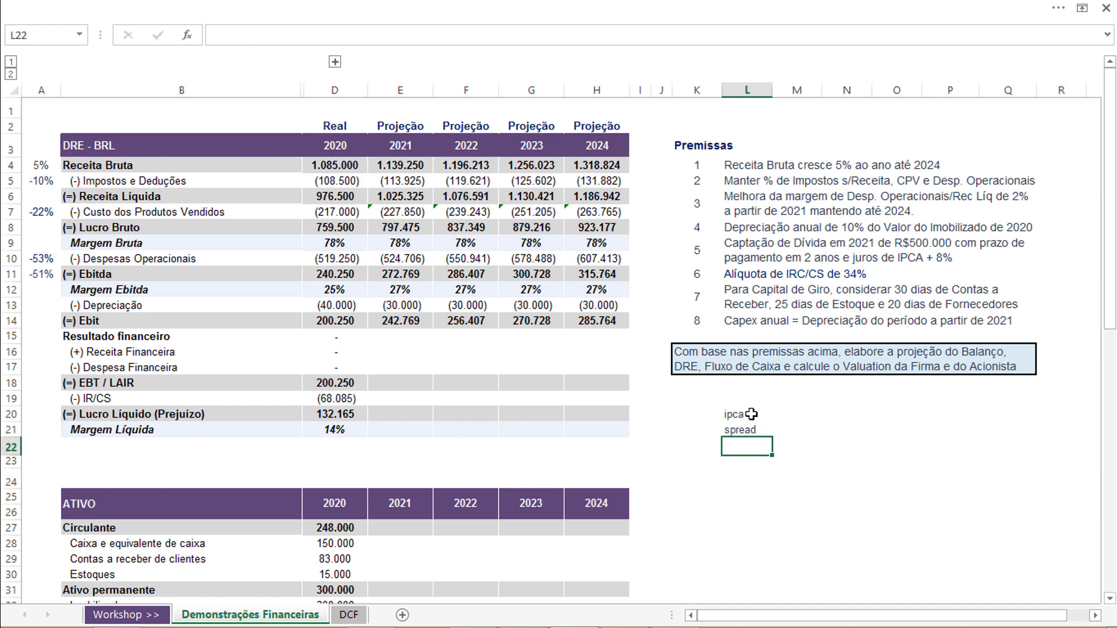
{"action": "type", "text": "taxa efetiva"}
{"action": "key", "text": "Return"}
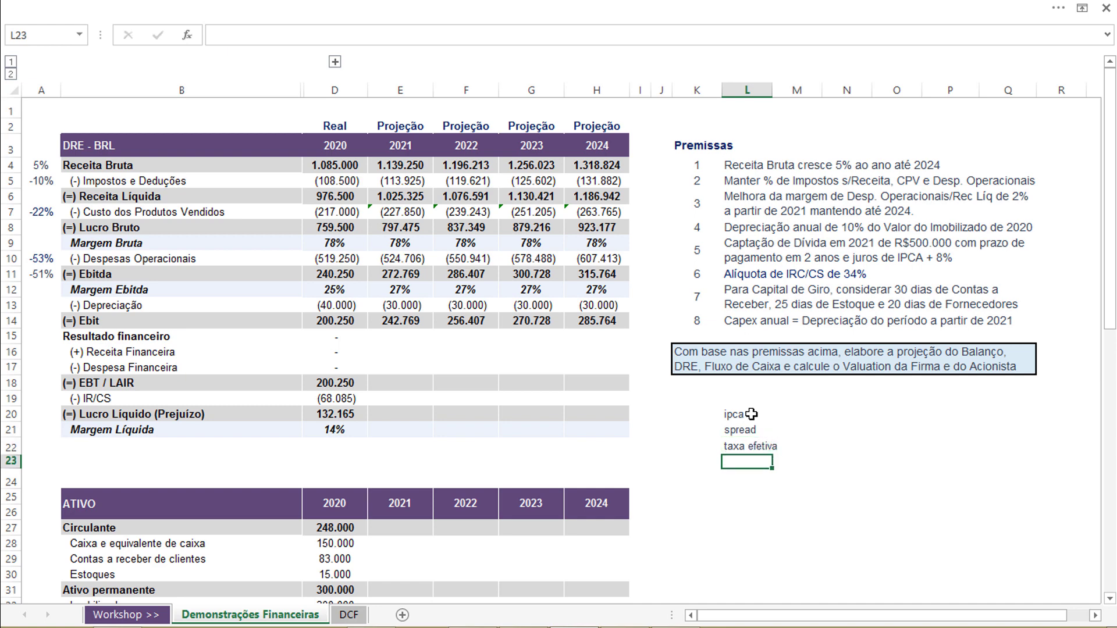
- Switch to the browser and open the first Sistema Expectativas result for Banco Central's statistics series
{"action": "key", "text": "Up"}
{"action": "key", "text": "Up"}
{"action": "key", "text": "Up"}
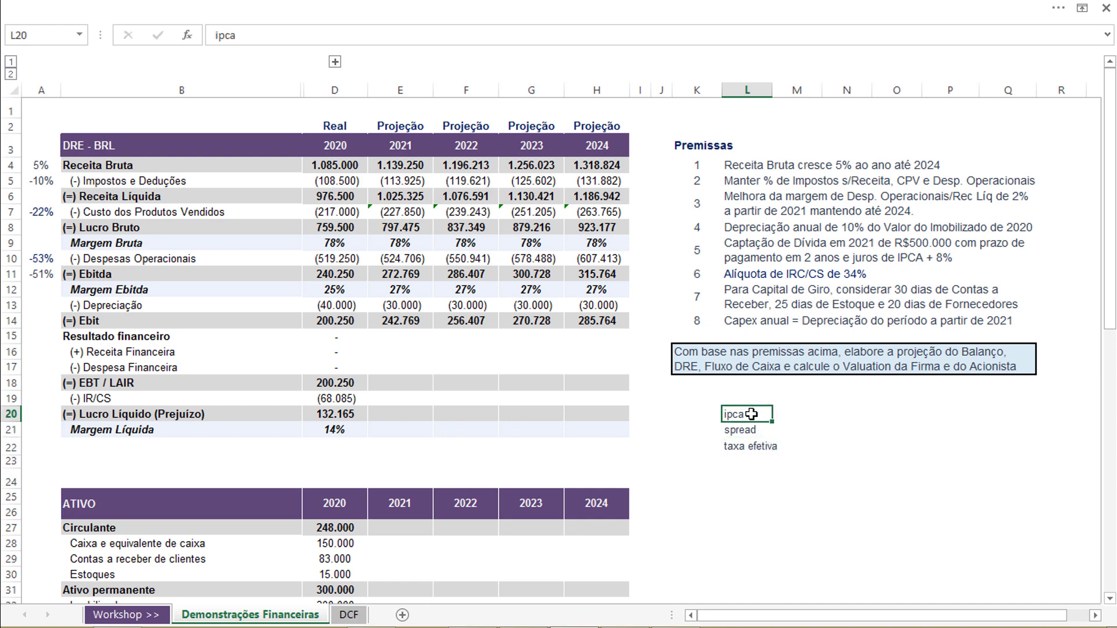
{"action": "key", "text": "Right"}
{"action": "key", "text": "Right"}
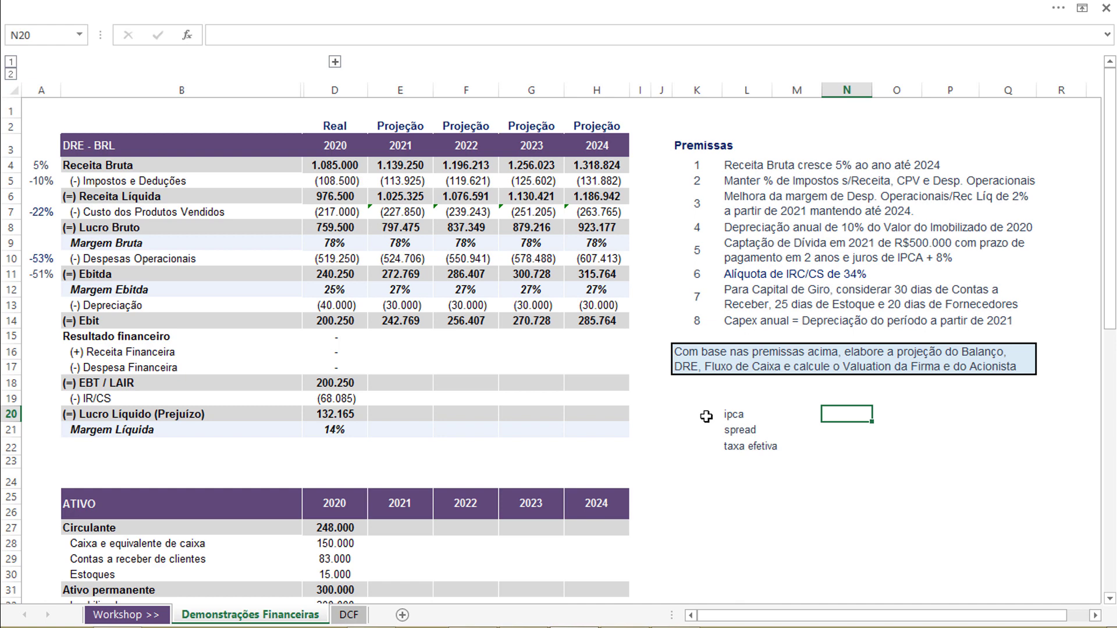
{"action": "key", "text": "alt+Tab"}
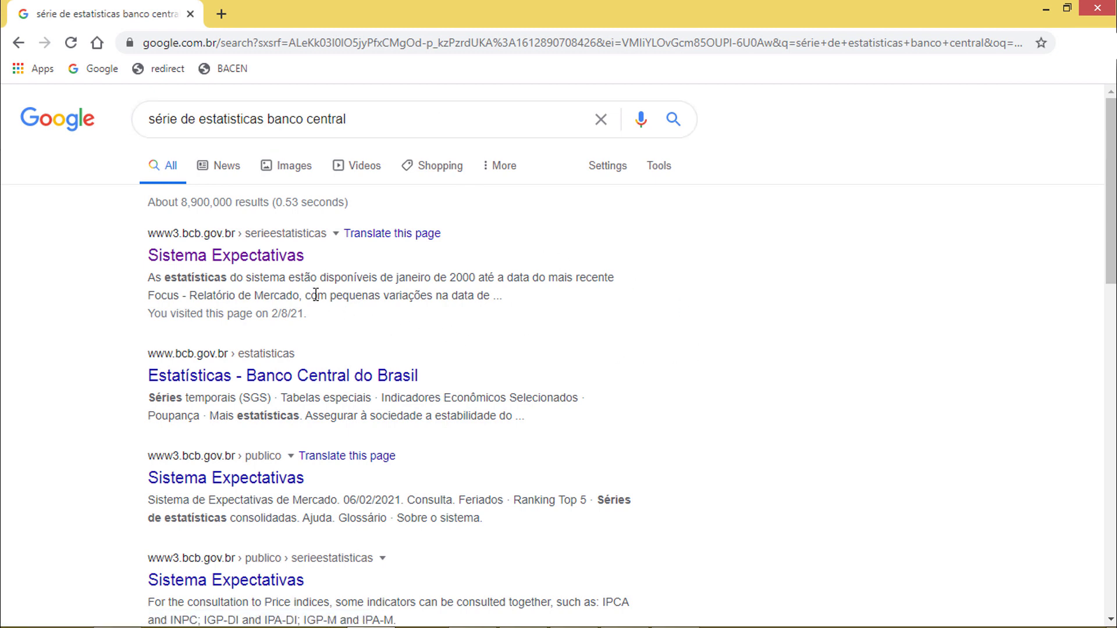
{"action": "left_click", "coordinate": [284, 265]}
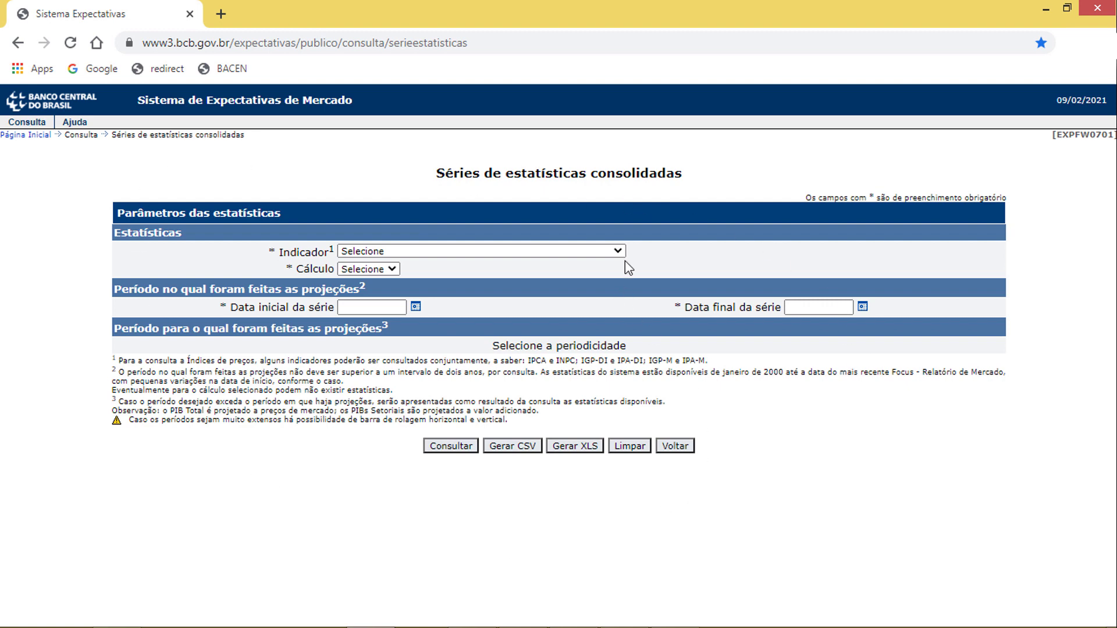
- Set the query to the Índices de preços indicator for IPCA, with Média as Cálculo and Anual as Periodicidade
{"action": "left_click", "coordinate": [564, 256]}
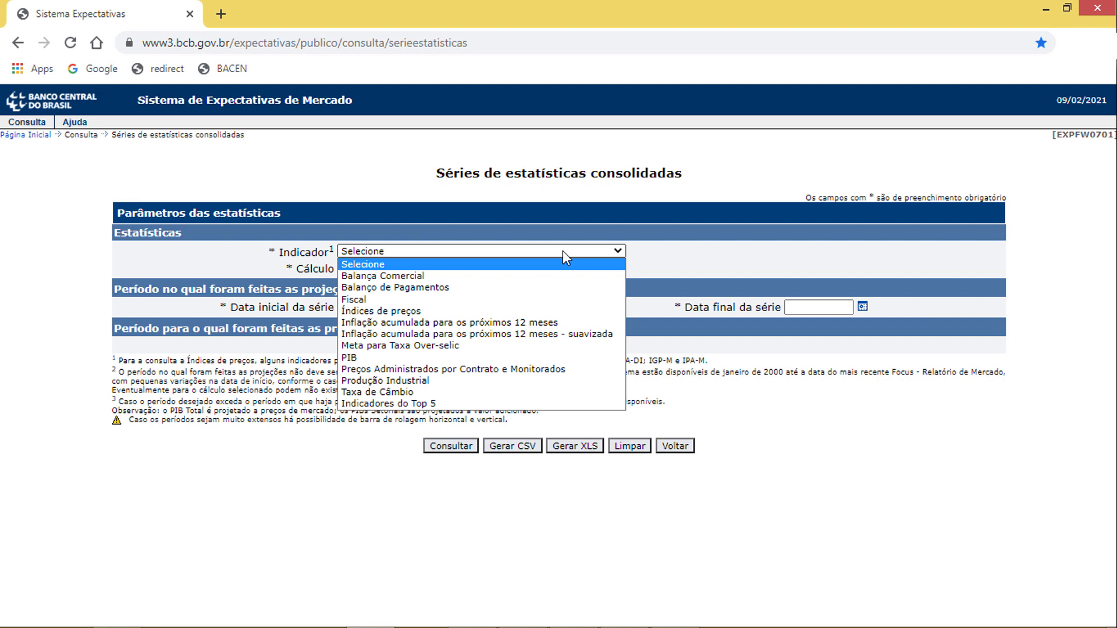
{"action": "left_click", "coordinate": [402, 310]}
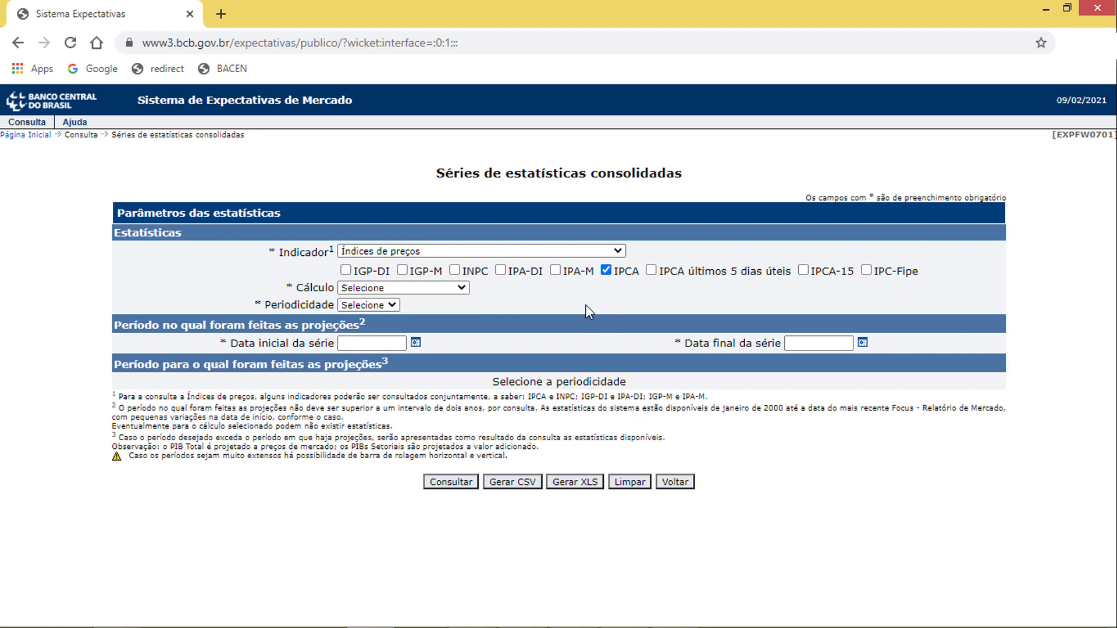
{"action": "left_click", "coordinate": [460, 288]}
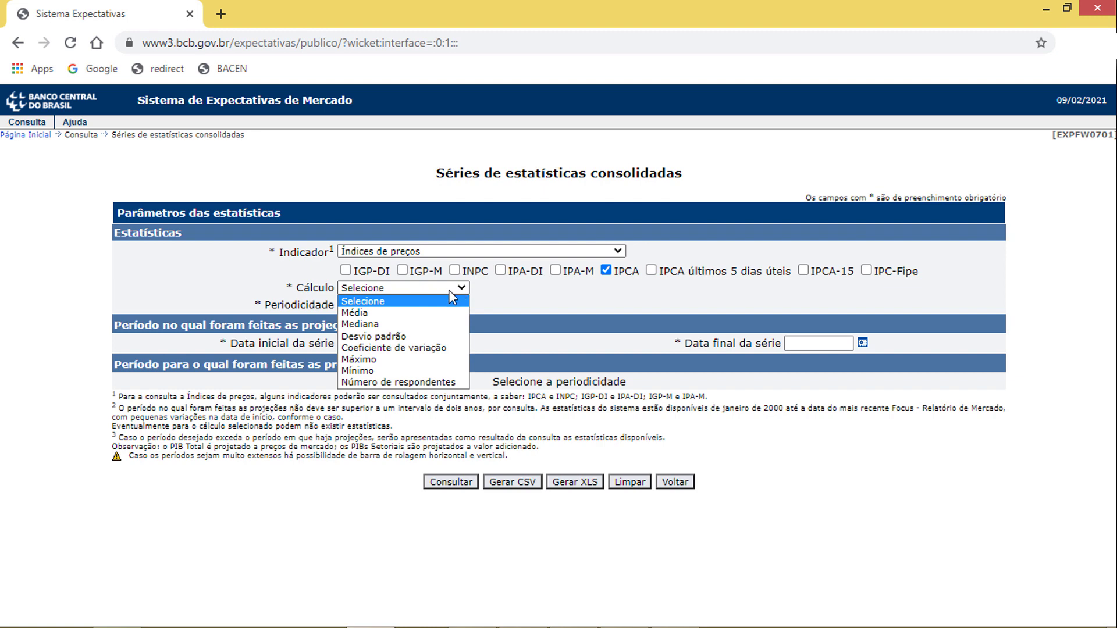
{"action": "left_click", "coordinate": [441, 313]}
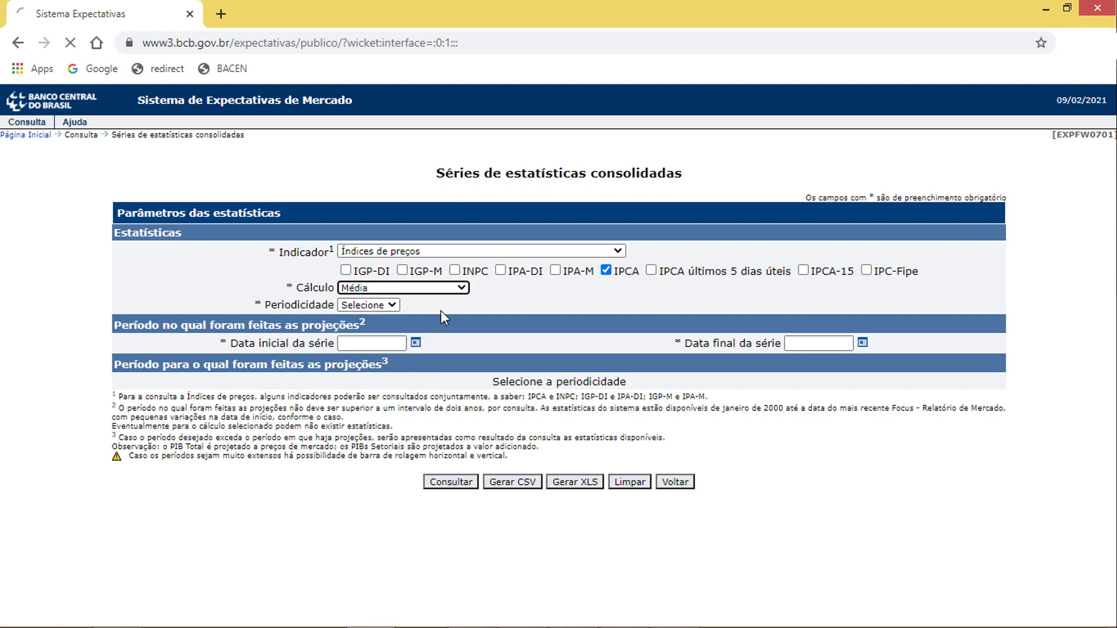
{"action": "left_click", "coordinate": [389, 305]}
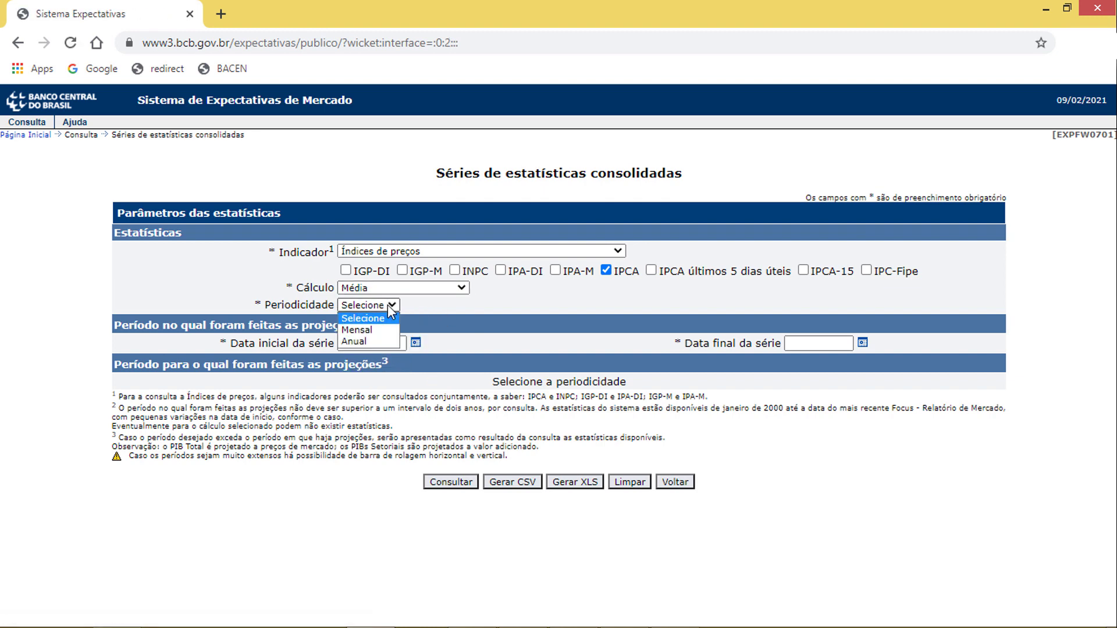
{"action": "left_click", "coordinate": [384, 340]}
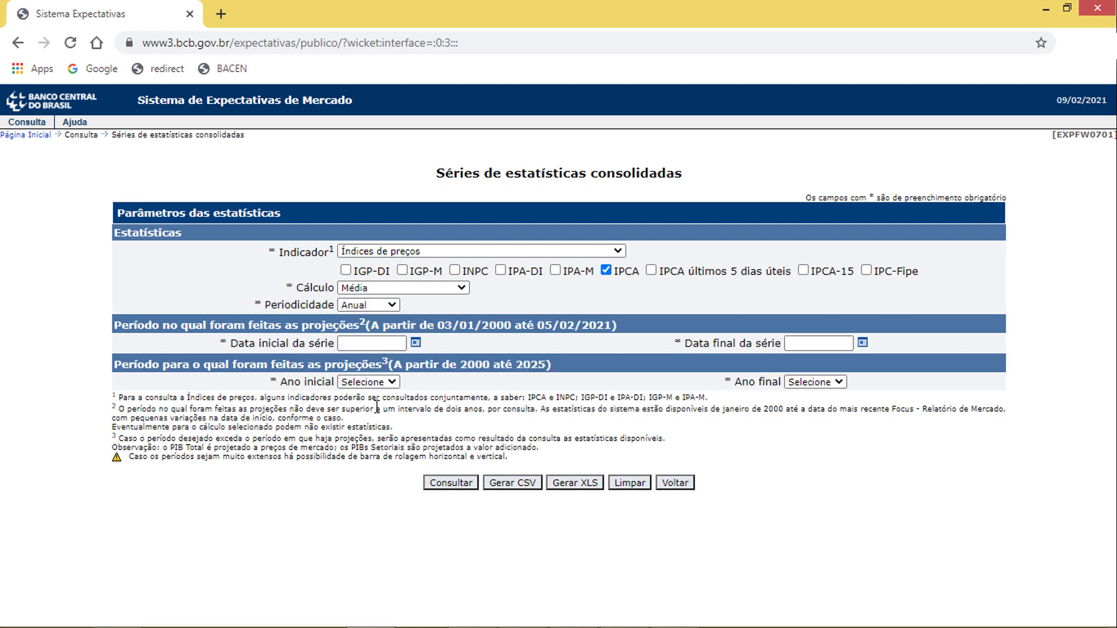
- Set both the initial and final dates of the series to 31/12/2020
{"action": "left_click", "coordinate": [352, 343]}
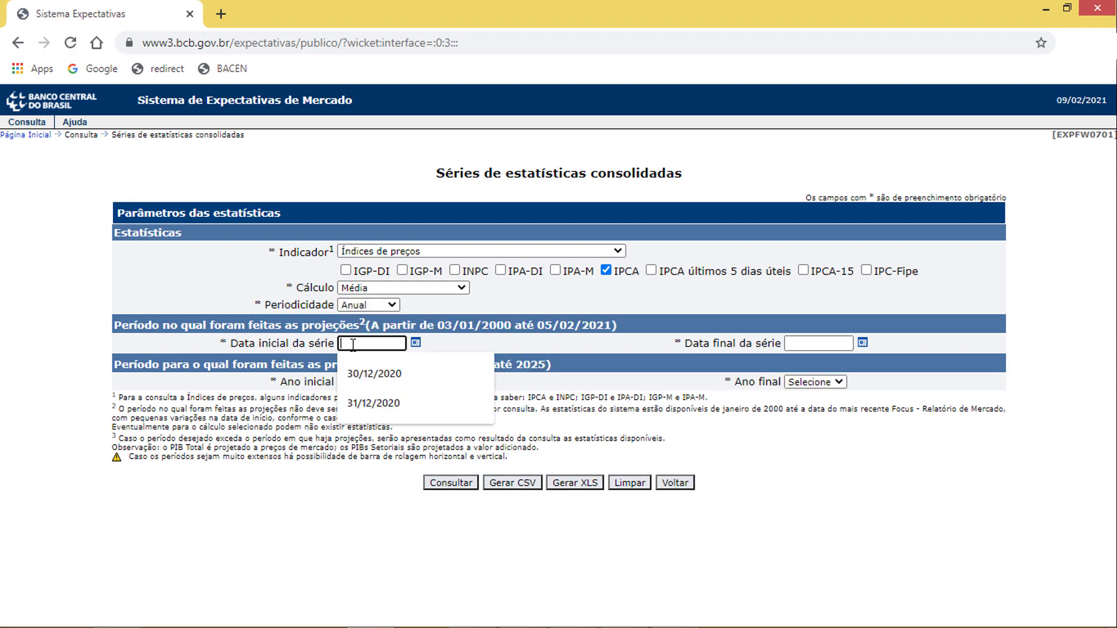
{"action": "left_click", "coordinate": [372, 404]}
{"action": "left_click", "coordinate": [803, 343]}
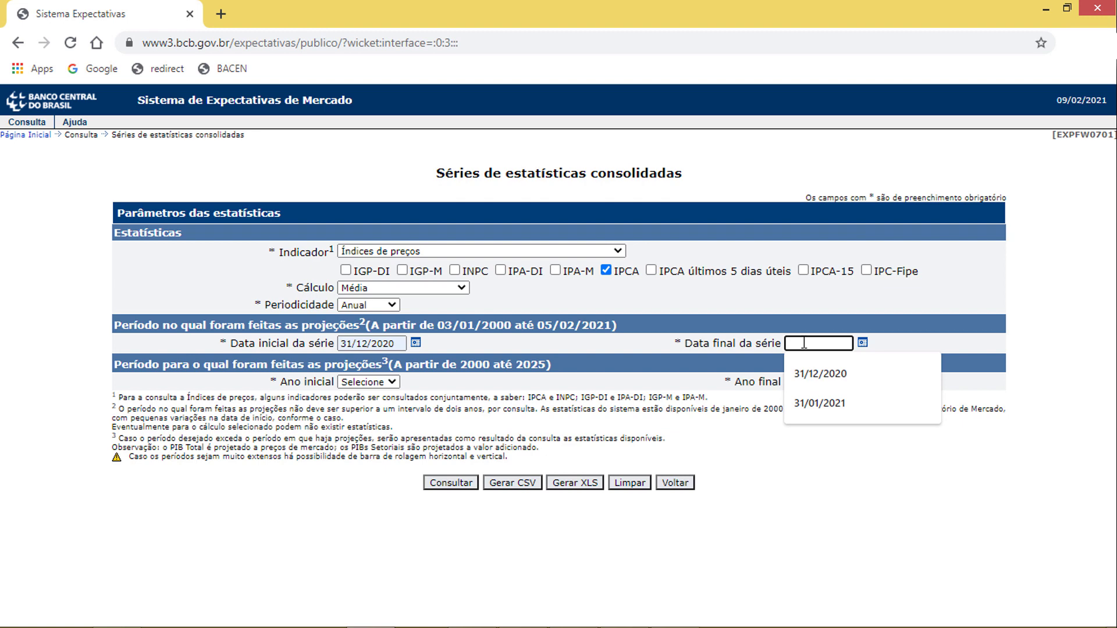
{"action": "left_click", "coordinate": [806, 374]}
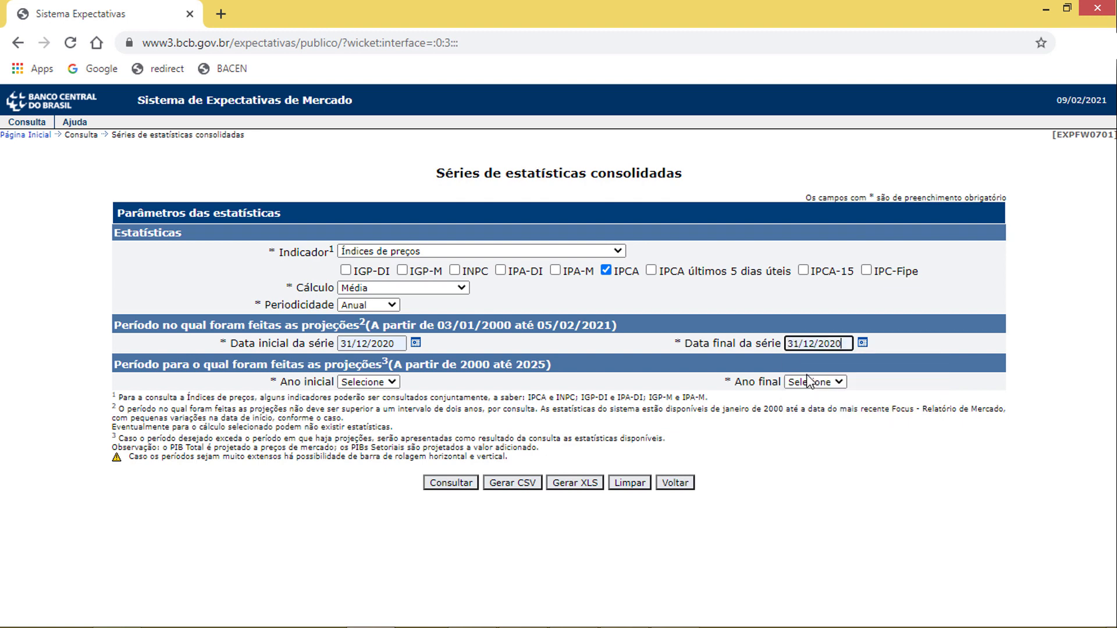
- Set the projection period from 2021 to 2026 and run the query
{"action": "left_click", "coordinate": [394, 384]}
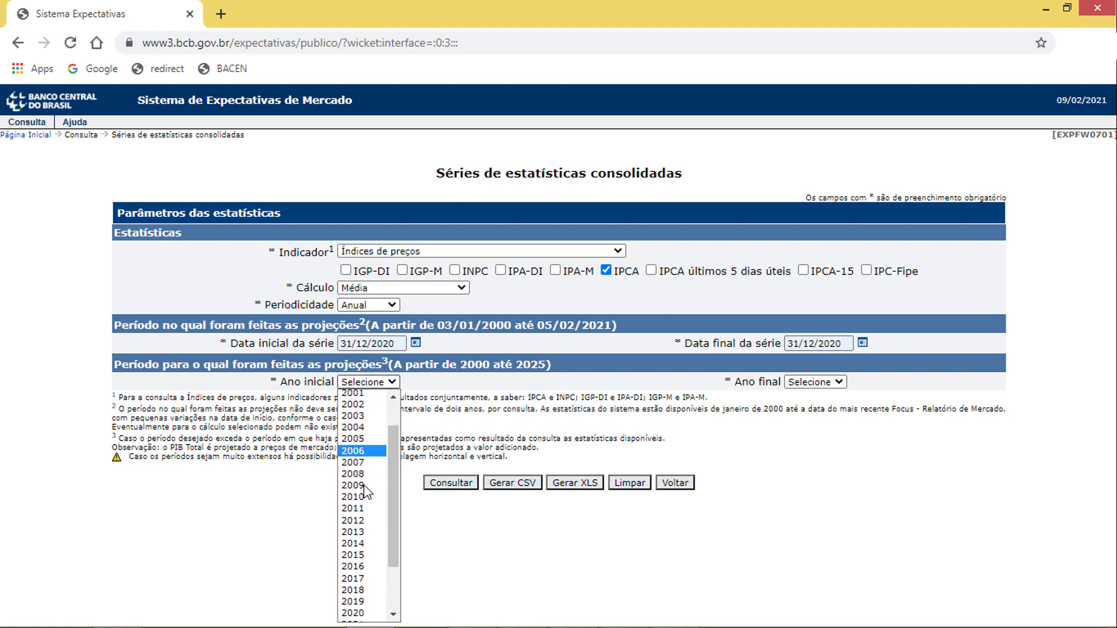
{"action": "scroll", "coordinate": [365, 482], "scroll_direction": "down", "scroll_amount": 3}
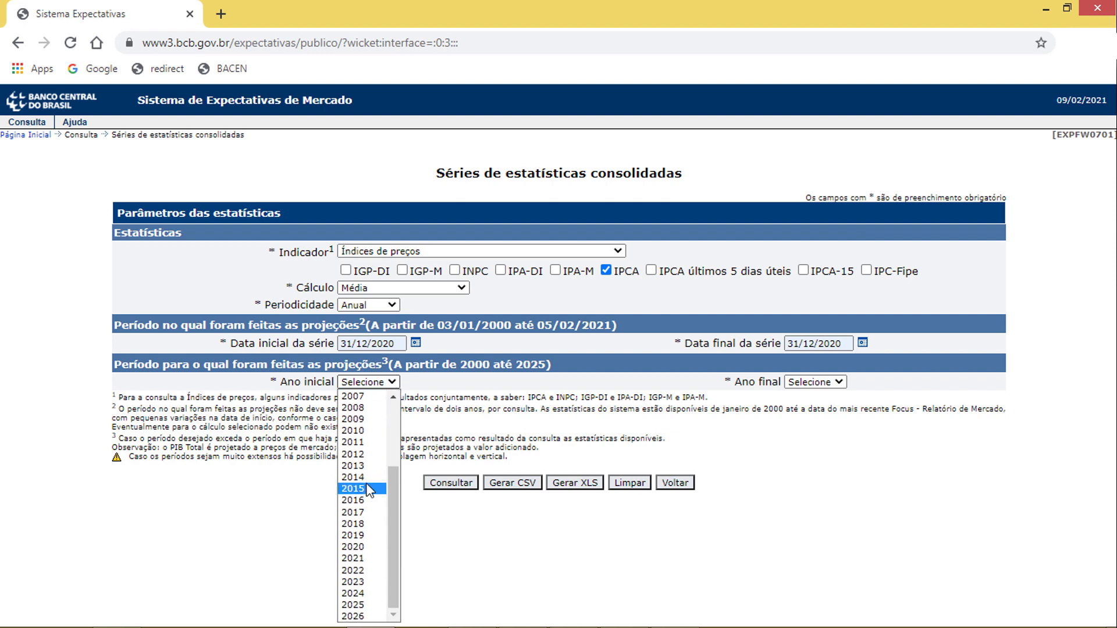
{"action": "left_click", "coordinate": [364, 556]}
{"action": "left_click", "coordinate": [818, 382]}
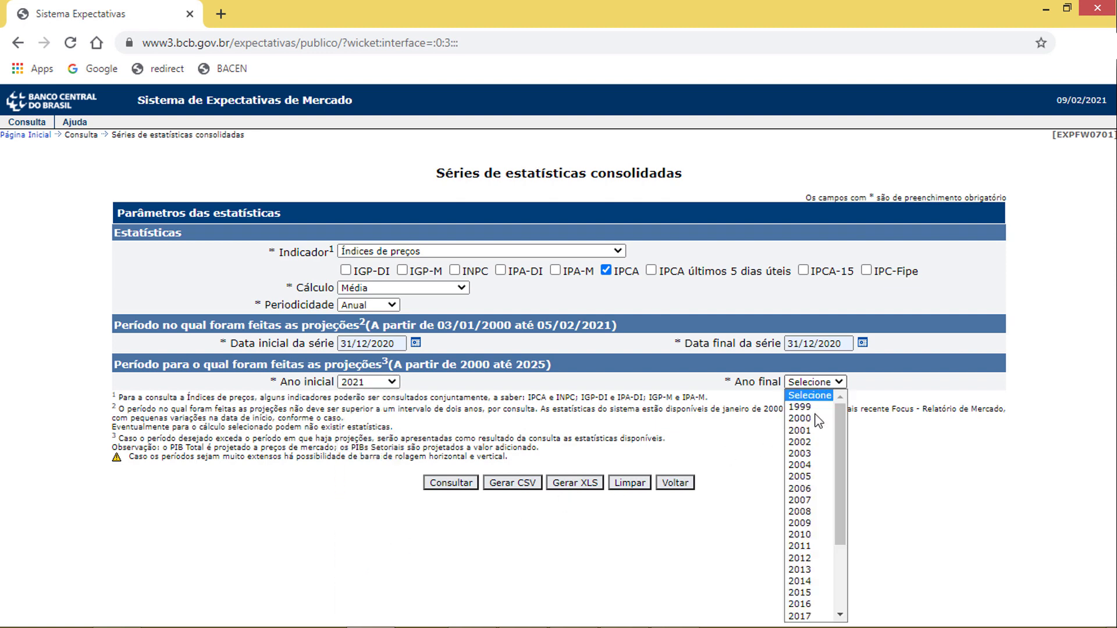
{"action": "scroll", "coordinate": [820, 494], "scroll_direction": "down", "scroll_amount": 3}
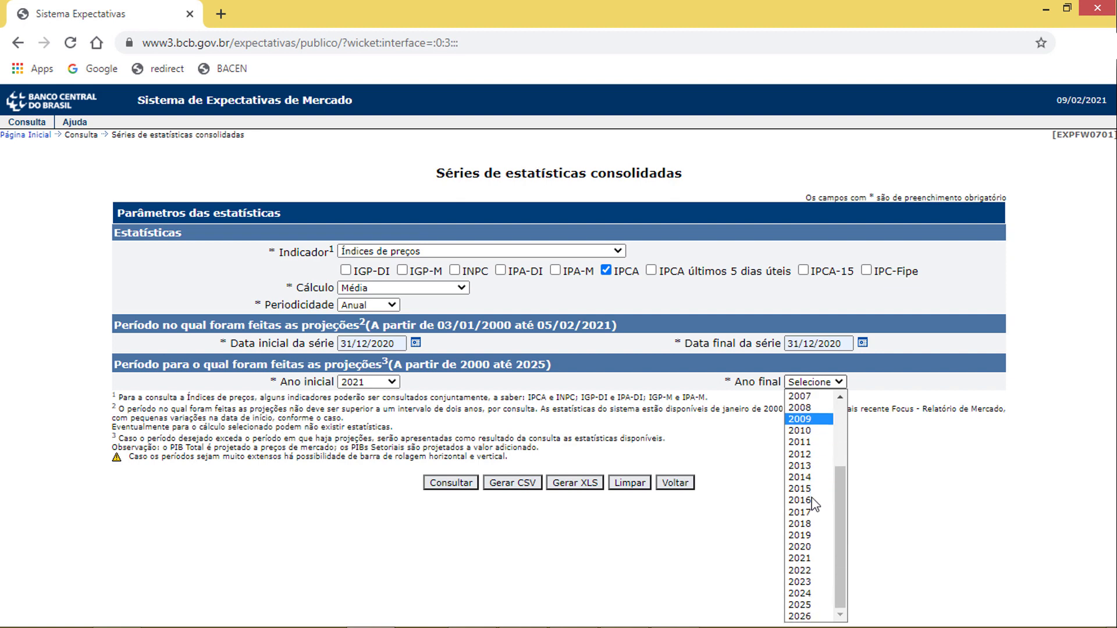
{"action": "left_click", "coordinate": [820, 615]}
{"action": "left_click", "coordinate": [826, 527]}
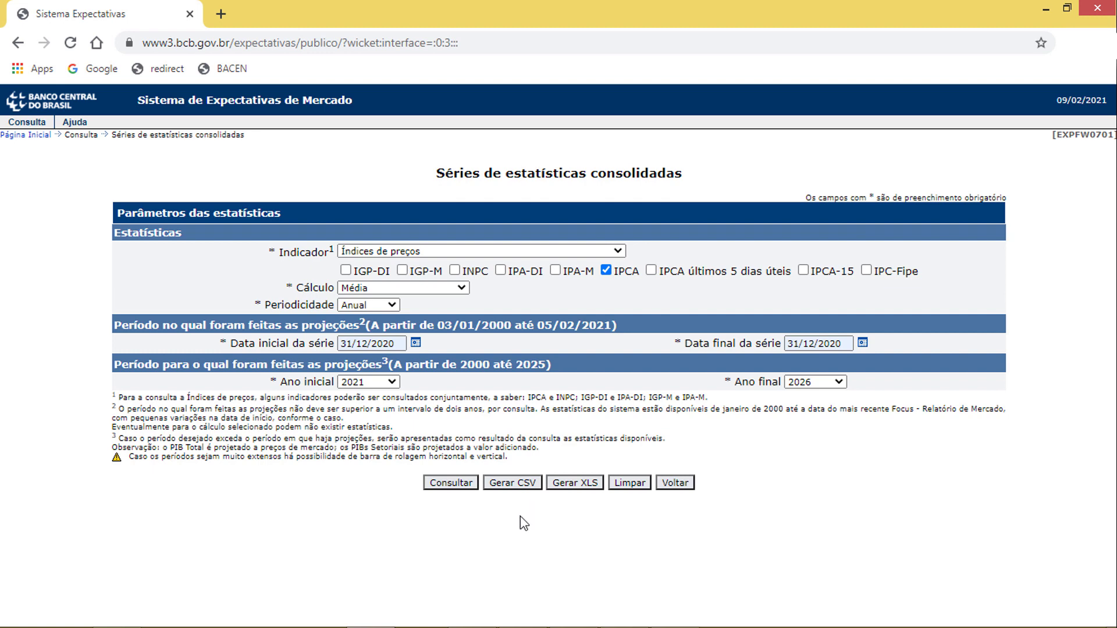
{"action": "left_click", "coordinate": [460, 490]}
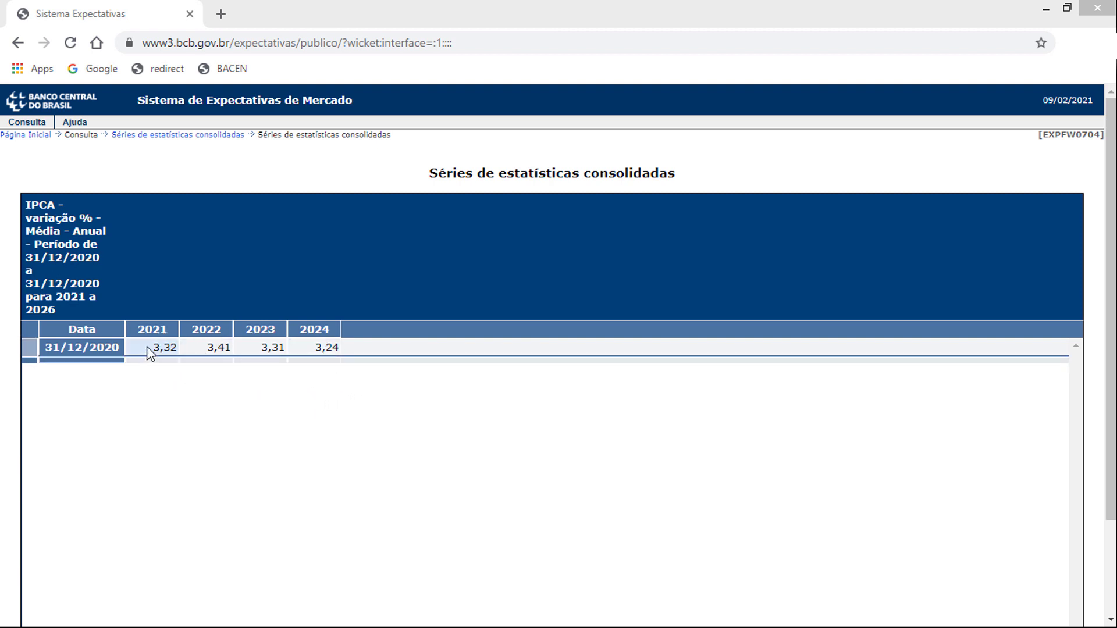
- Bring the IPCA projections into the ipca row of the Excel workbook: 3,32% for 2021, 3,41% for 2022 and 3,31% for 2023
{"action": "left_click_drag", "start_coordinate": [148, 346], "coordinate": [347, 369]}
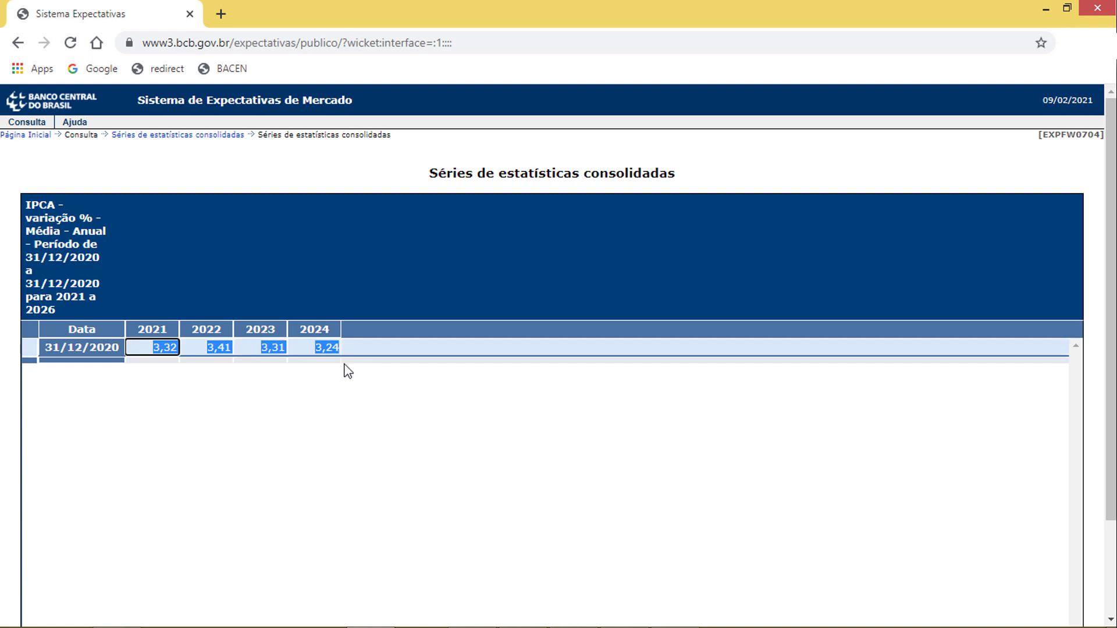
{"action": "key", "text": "shift+Tab"}
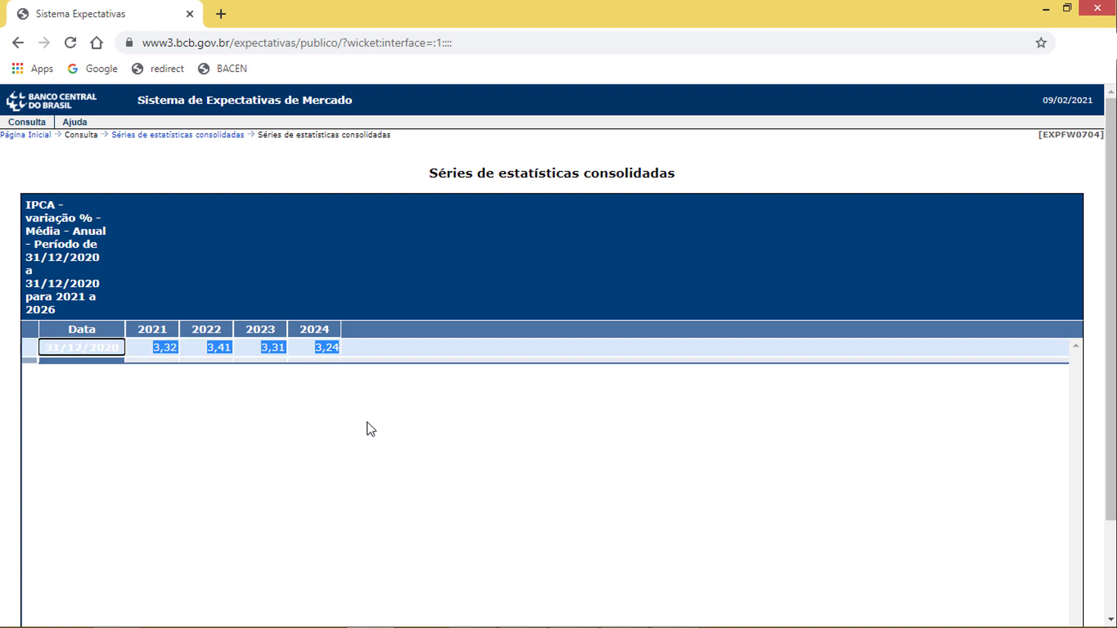
{"action": "key", "text": "alt+Tab"}
{"action": "left_click", "coordinate": [756, 355]}
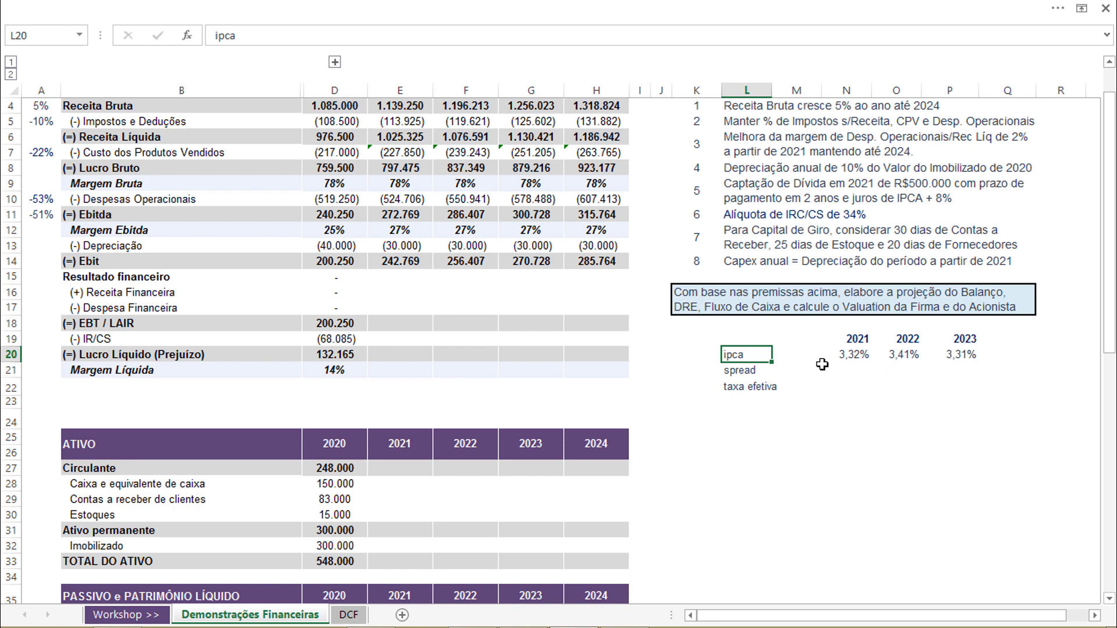
{"action": "left_click", "coordinate": [863, 352]}
{"action": "left_click", "coordinate": [966, 353]}
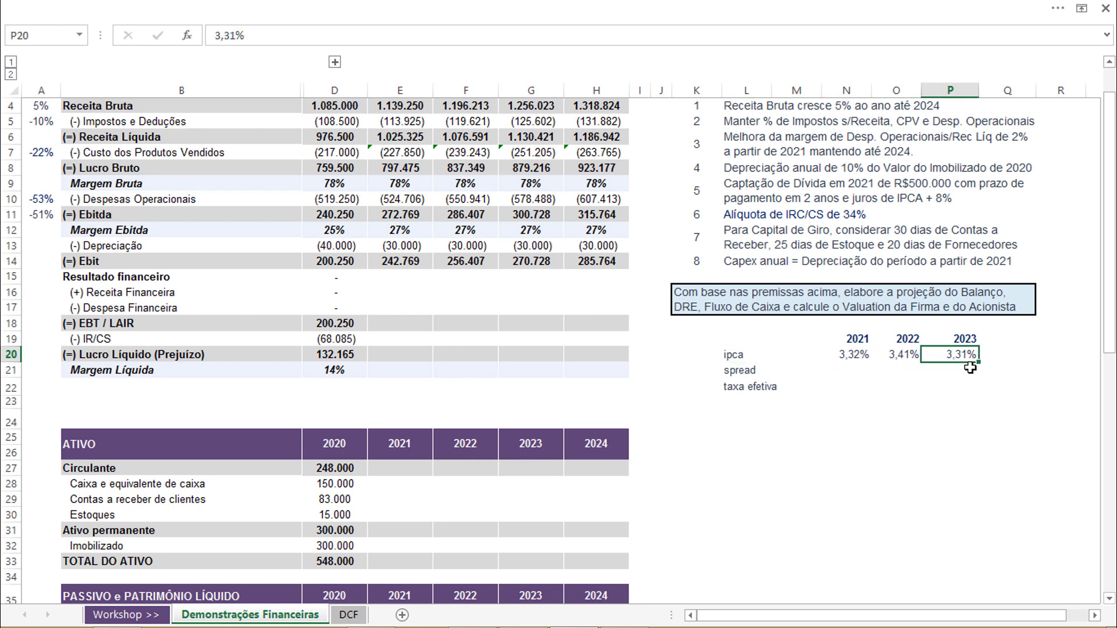
- Enter a spread of 8% for 2021 in N21 and copy it to 2022 and 2023
{"action": "left_click", "coordinate": [848, 371]}
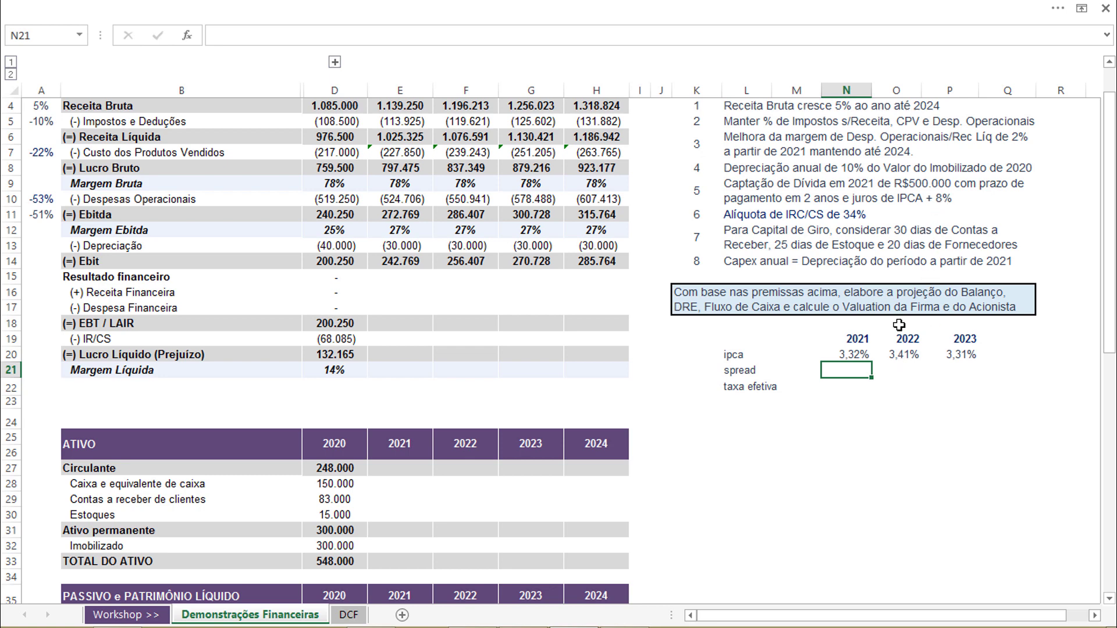
{"action": "type", "text": "8"}
{"action": "key", "text": "Return"}
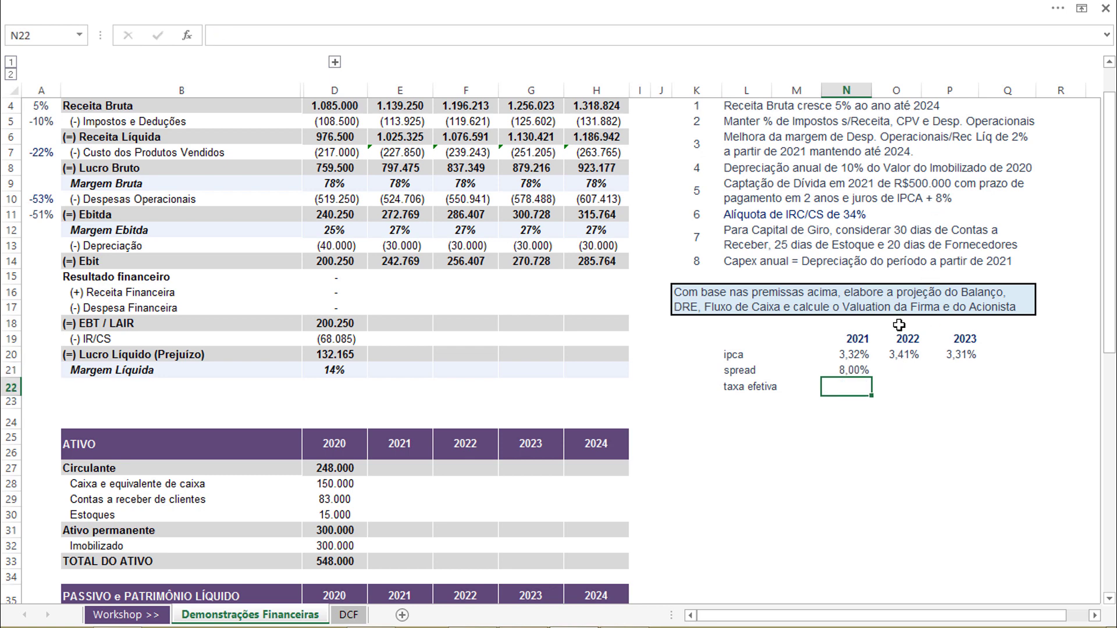
{"action": "key", "text": "Up"}
{"action": "key", "text": "ctrl+c"}
{"action": "key", "text": "Right"}
{"action": "key", "text": "shift+Right"}
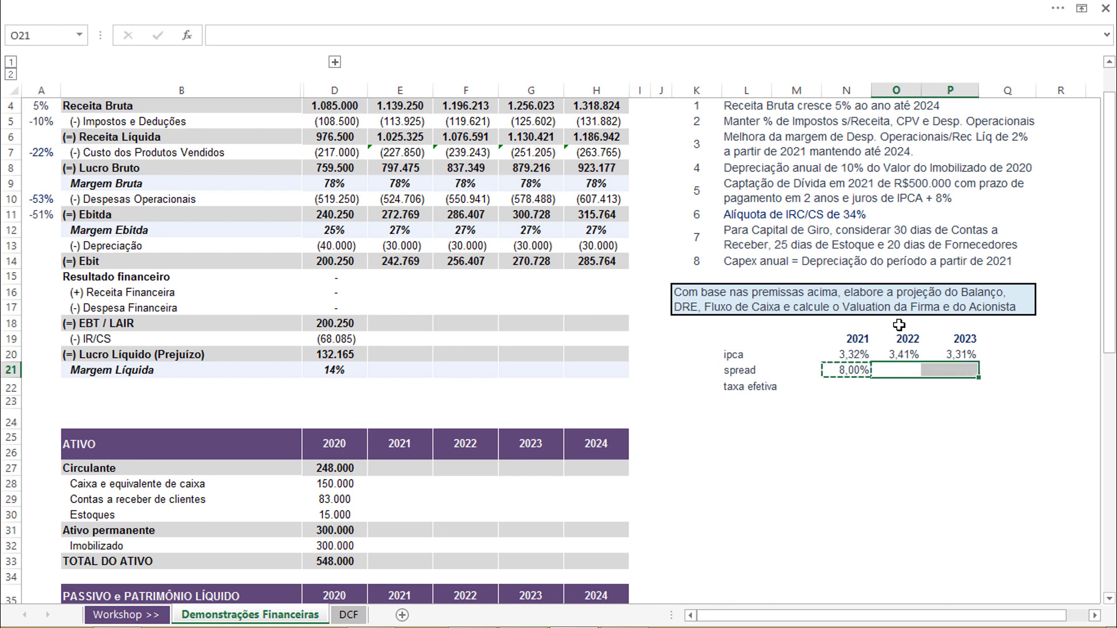
{"action": "key", "text": "ctrl+v"}
- Calculate the taxa efetiva in N22 with =(1+N20)*(1+N21)-1 and fill the formula across to P22
{"action": "left_click", "coordinate": [857, 388]}
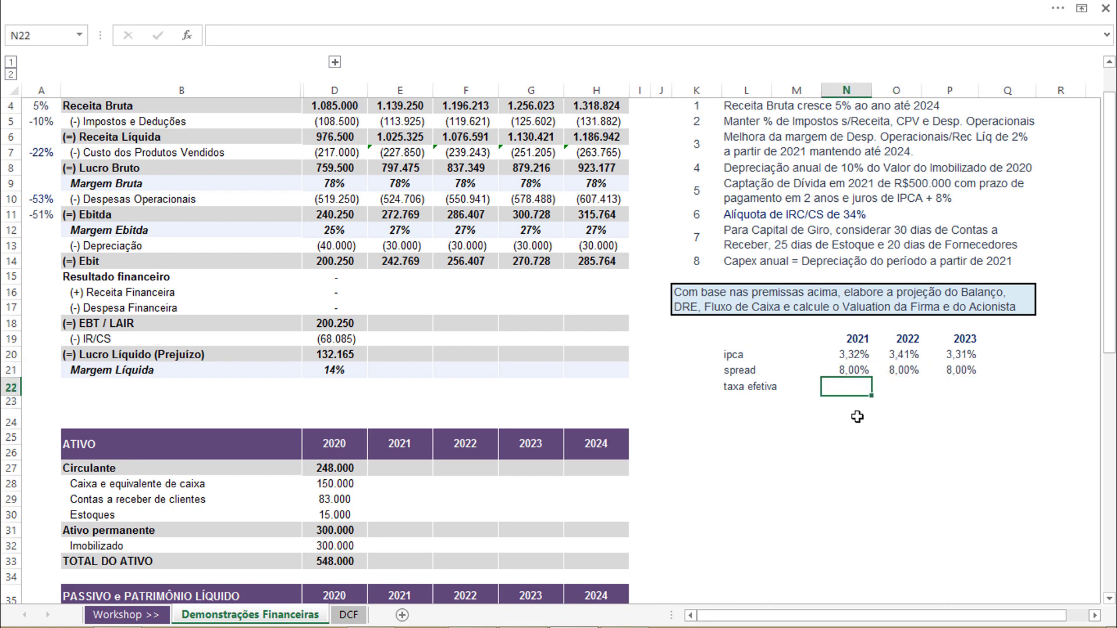
{"action": "type", "text": "="}
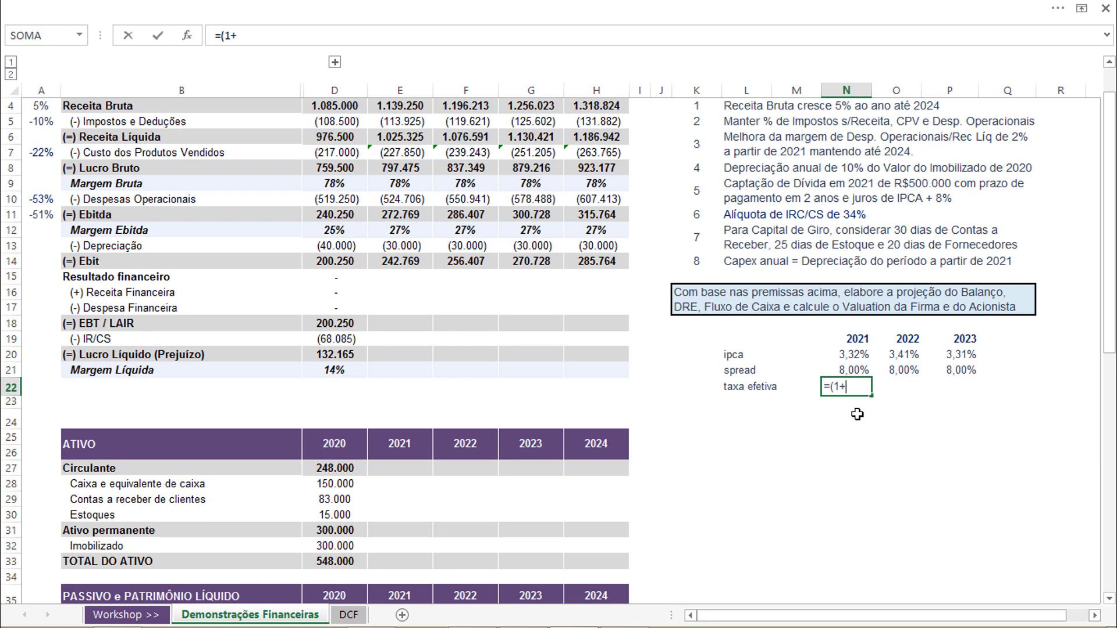
{"action": "type", "text": "(1+"}
{"action": "left_click", "coordinate": [843, 356]}
{"action": "type", "text": ")"}
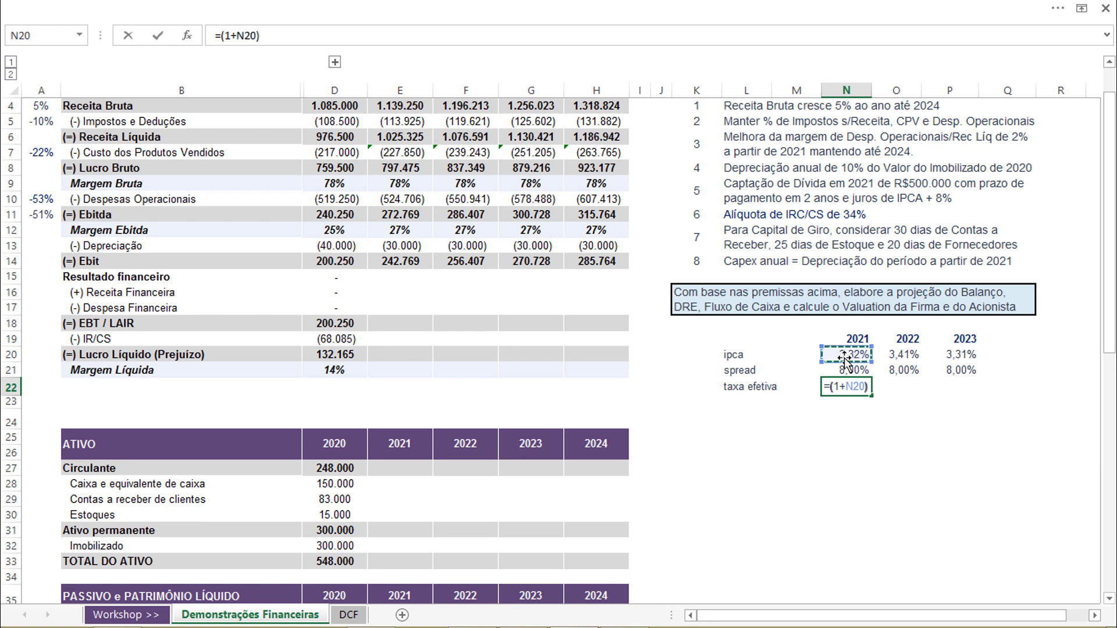
{"action": "type", "text": "*(1+"}
{"action": "left_click", "coordinate": [851, 368]}
{"action": "type", "text": ")"}
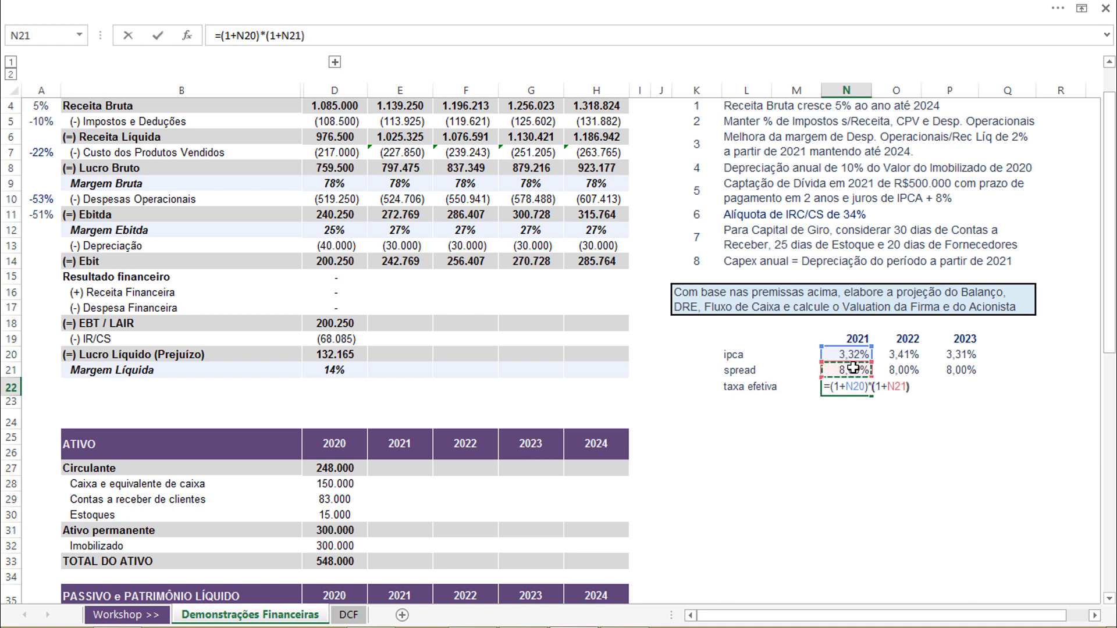
{"action": "type", "text": "-1"}
{"action": "key", "text": "Return"}
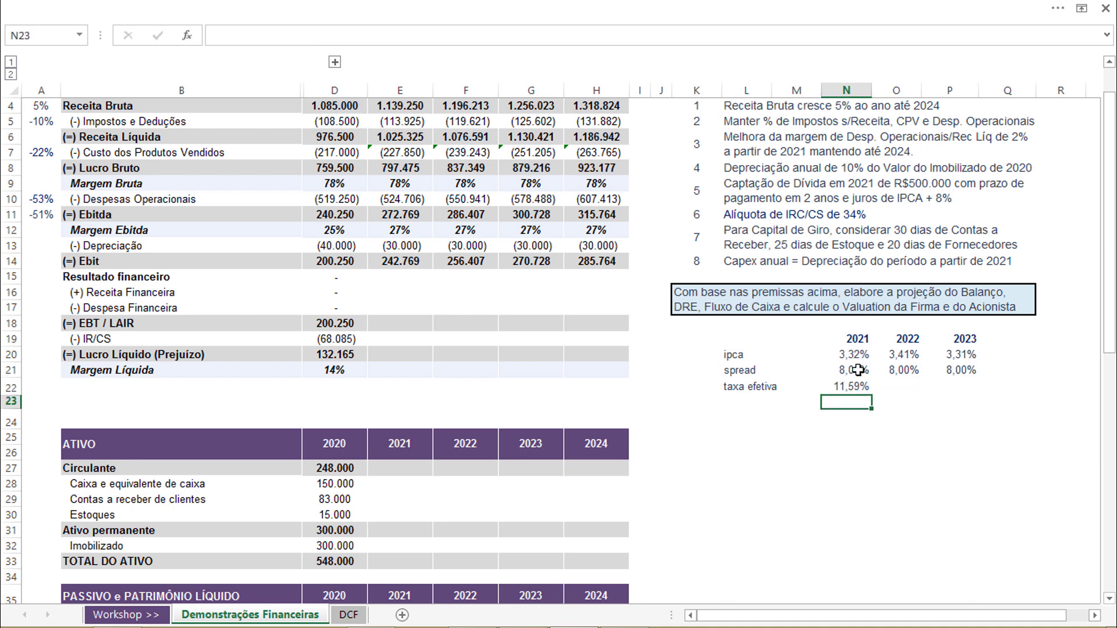
{"action": "left_click", "coordinate": [855, 387]}
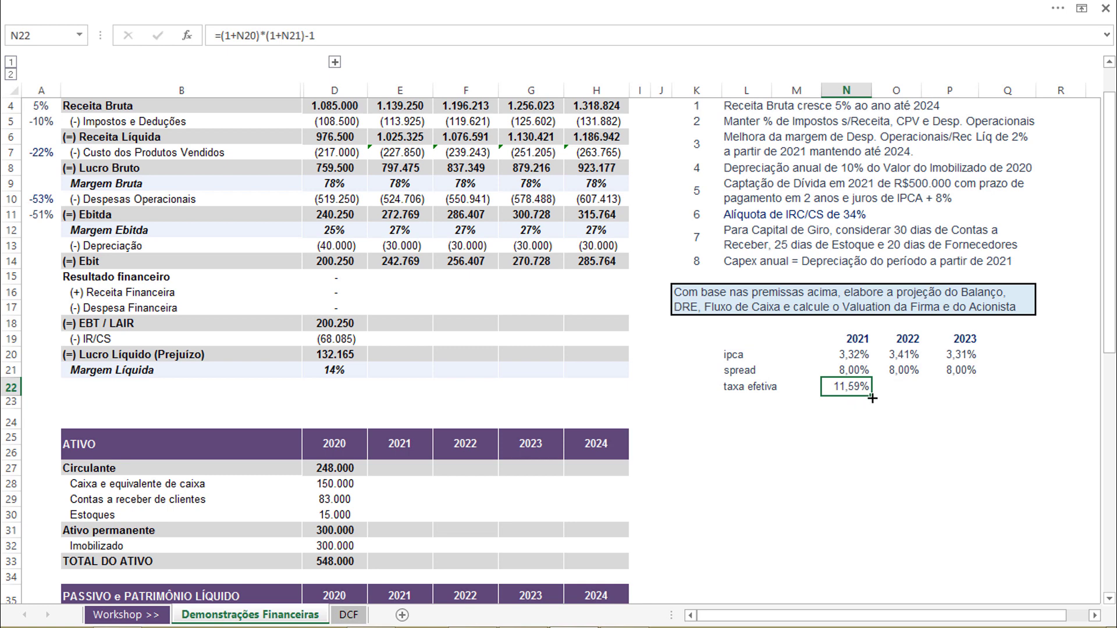
{"action": "left_click_drag", "start_coordinate": [872, 398], "coordinate": [980, 394]}
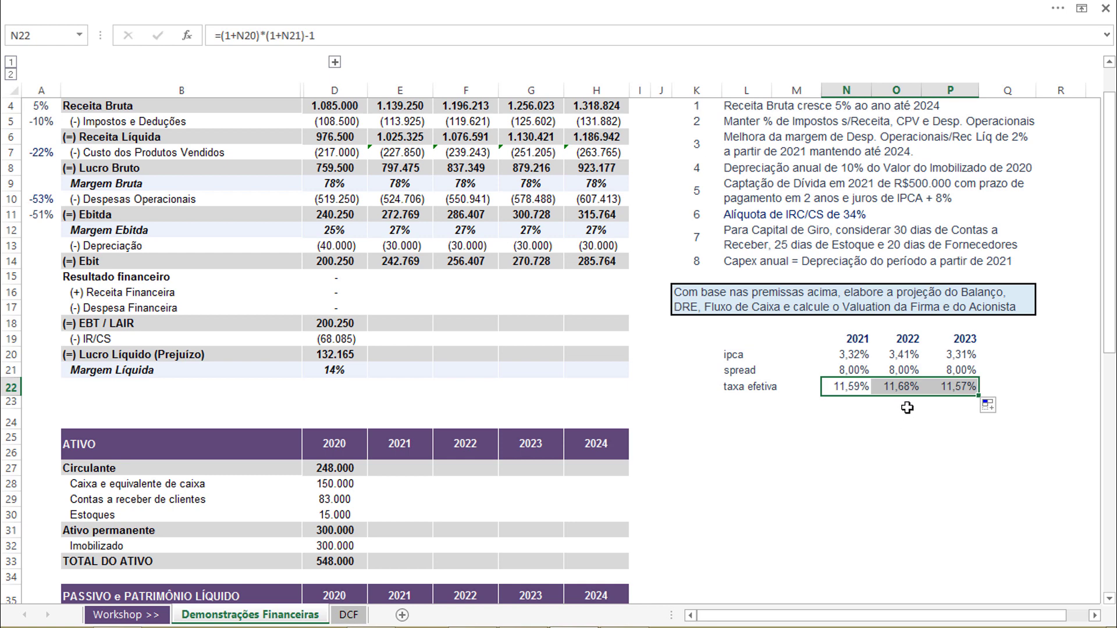
- Label the start of a debt schedule with "saldo inicial" in L25, "(+) juros acumulados" in L26 and "(-) juros pagos" in L27
{"action": "left_click", "coordinate": [746, 438]}
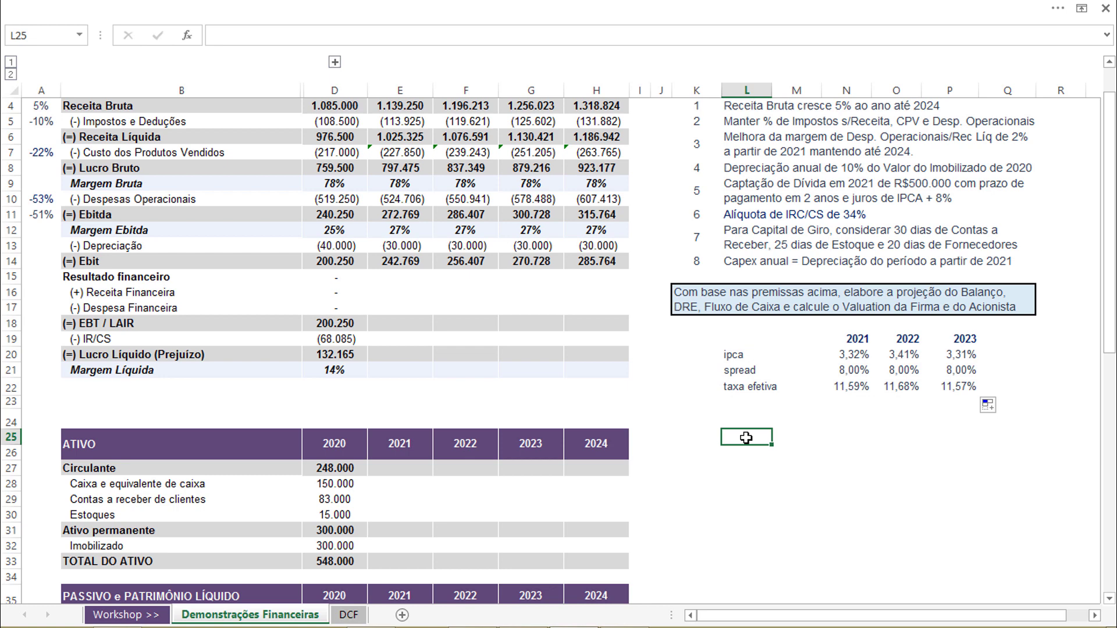
{"action": "type", "text": "saldo i"}
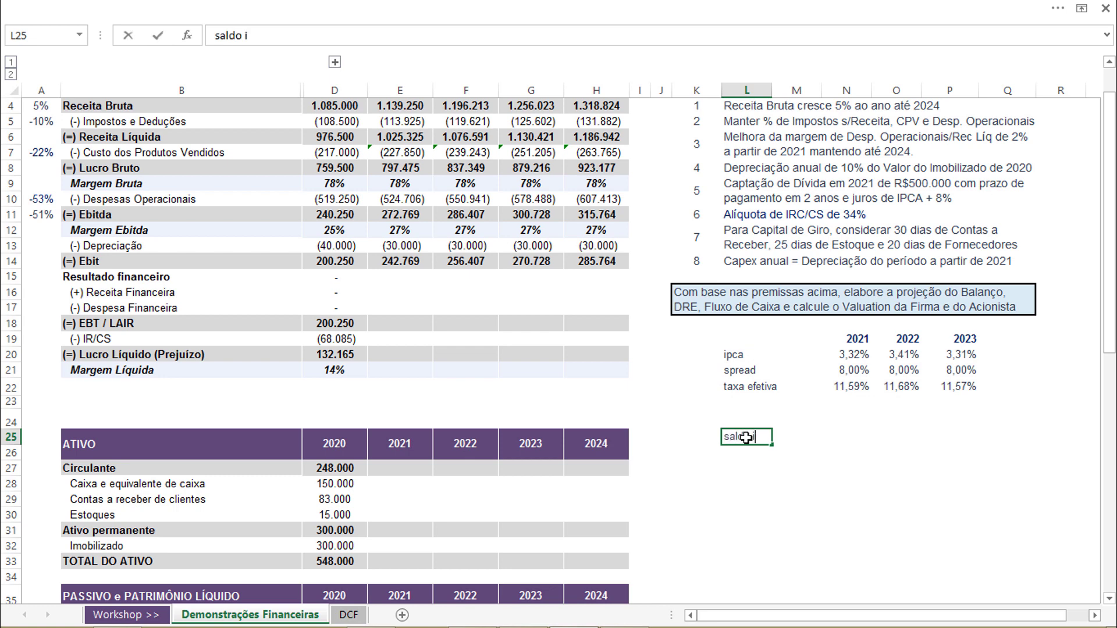
{"action": "type", "text": "nicial"}
{"action": "key", "text": "Return"}
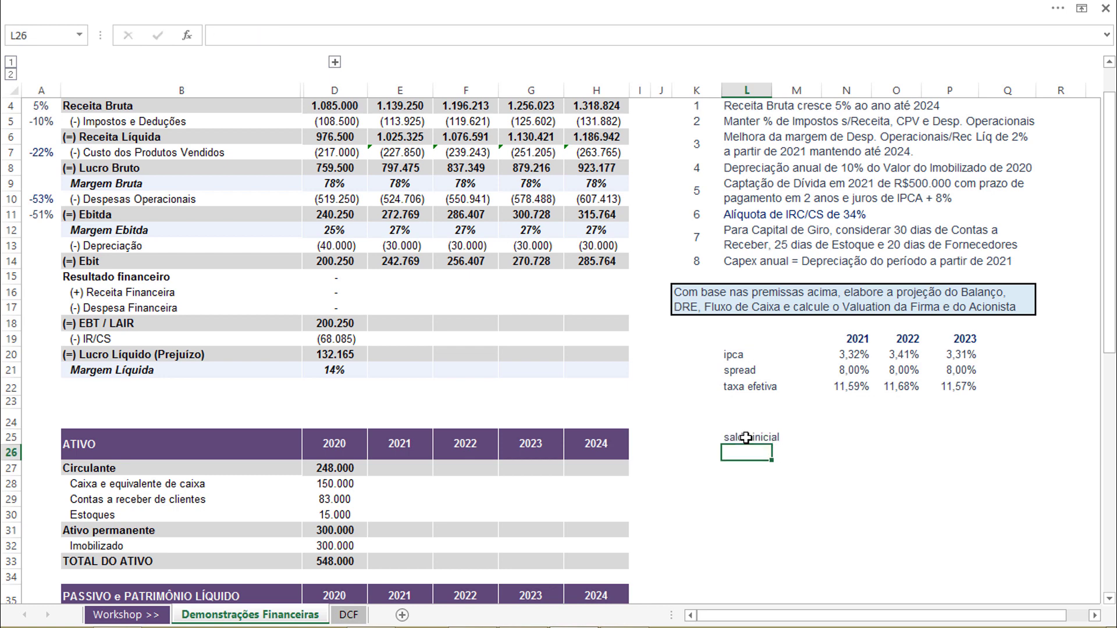
{"action": "type", "text": "(+) juros ac"}
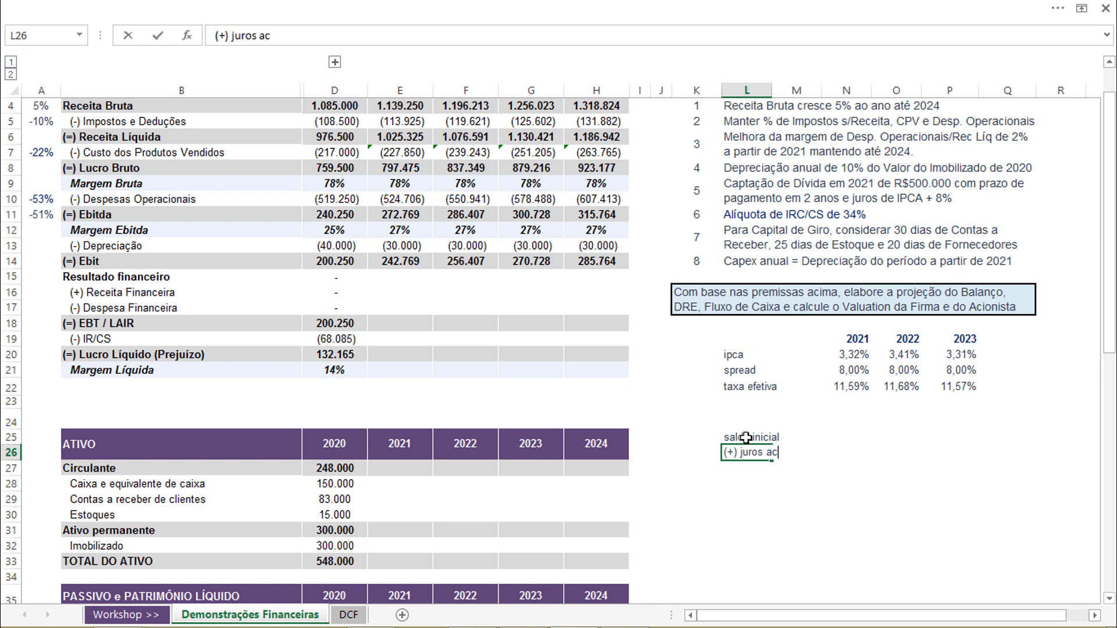
{"action": "type", "text": "umulados"}
{"action": "key", "text": "Return"}
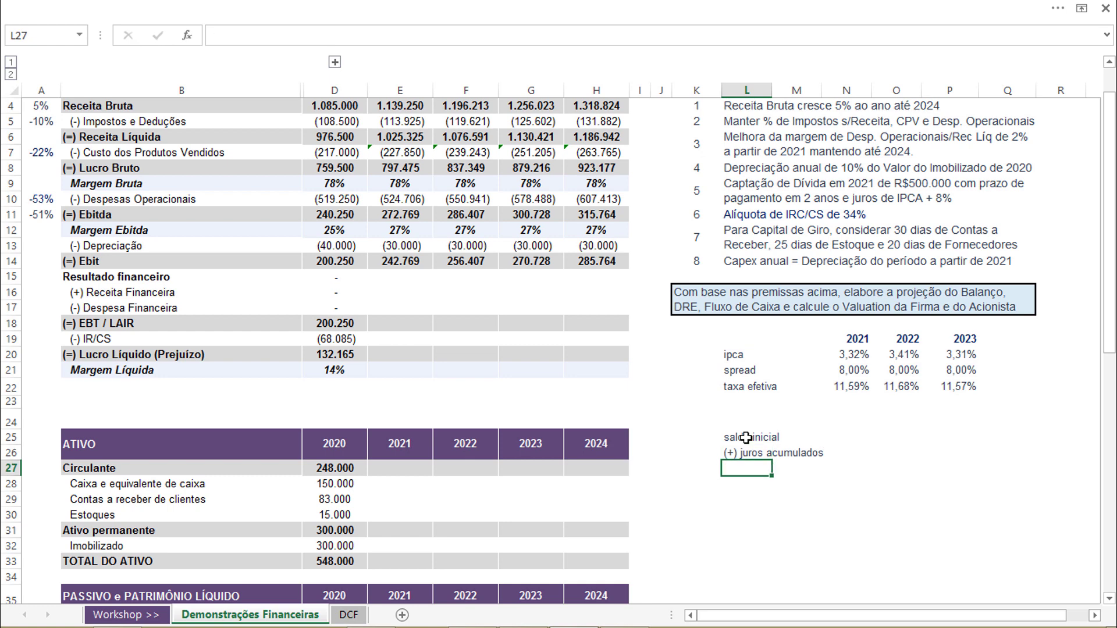
{"action": "type", "text": "(-) juros pagos"}
{"action": "key", "text": "Return"}
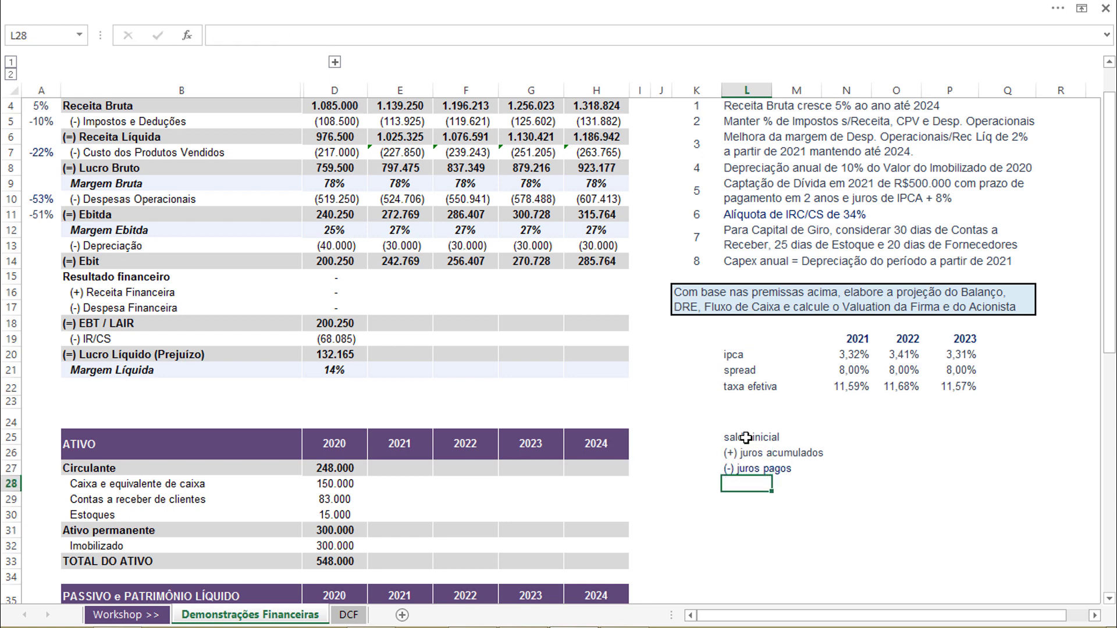
- Complete the debt schedule labels with "(+) novos empréstimos" in L28, "(-) amortização" in L29 and "saldo final" in L30
{"action": "type", "text": "(+) novos empréstimos"}
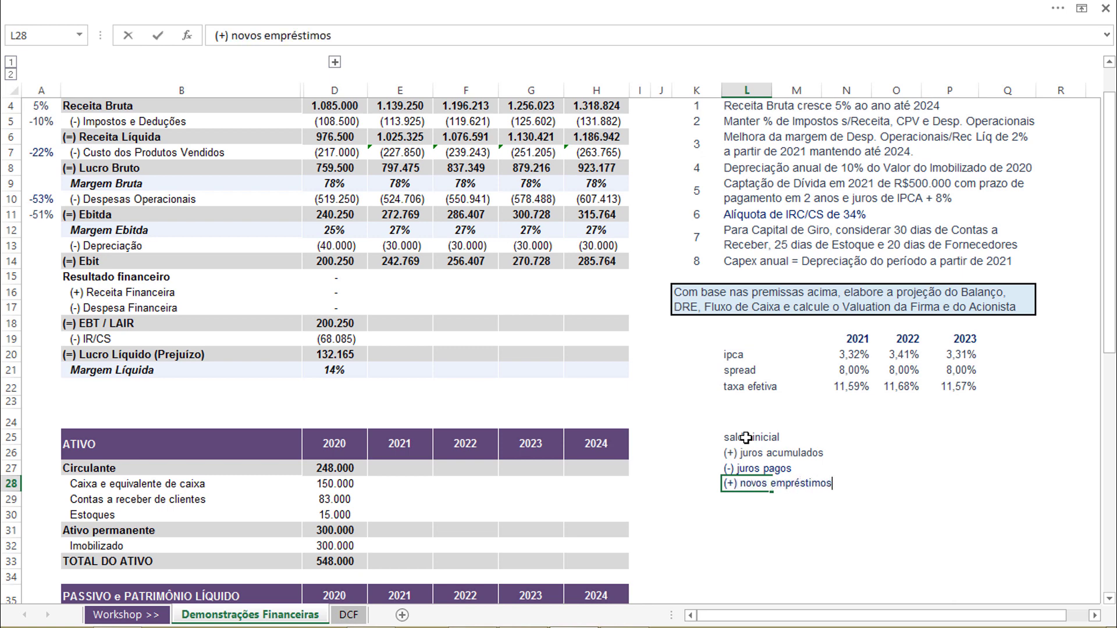
{"action": "key", "text": "Return"}
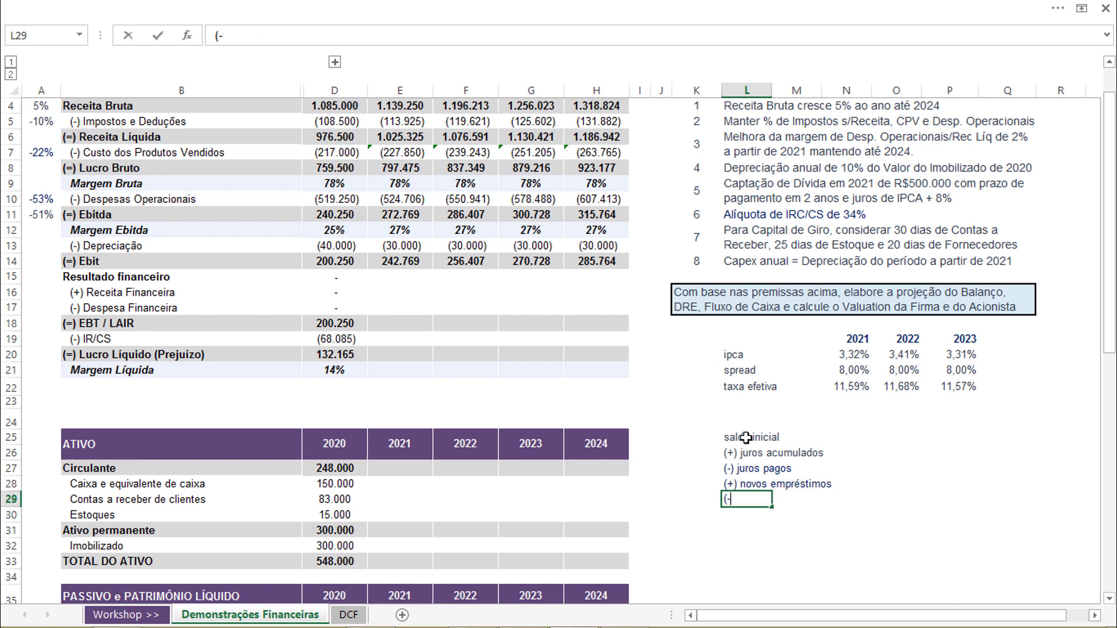
{"action": "type", "text": "(-) amortiza"}
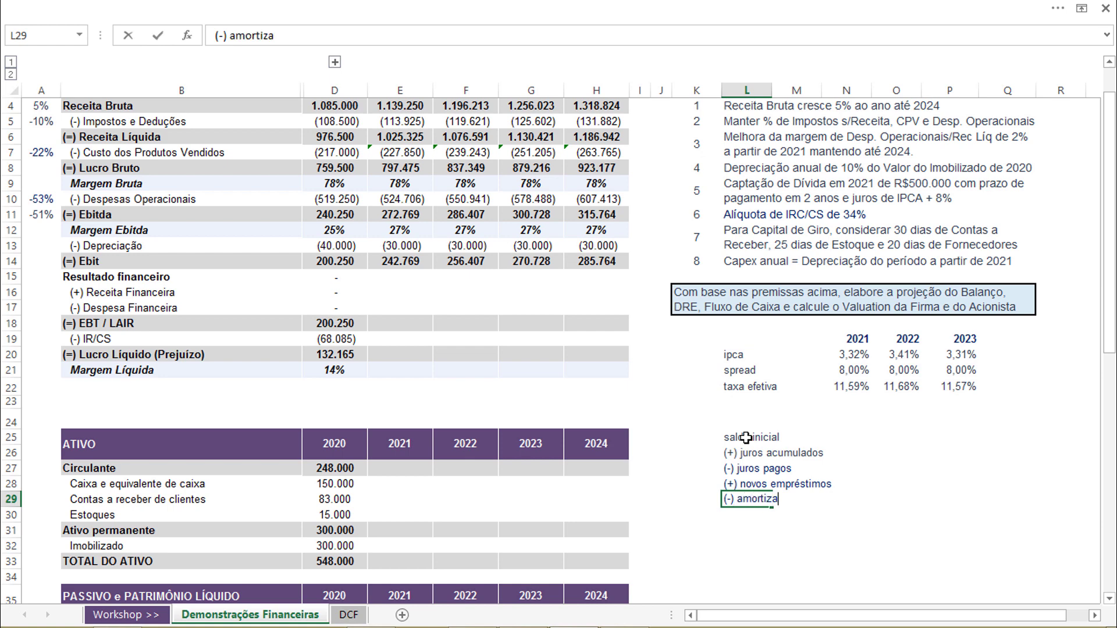
{"action": "type", "text": "ção"}
{"action": "key", "text": "Return"}
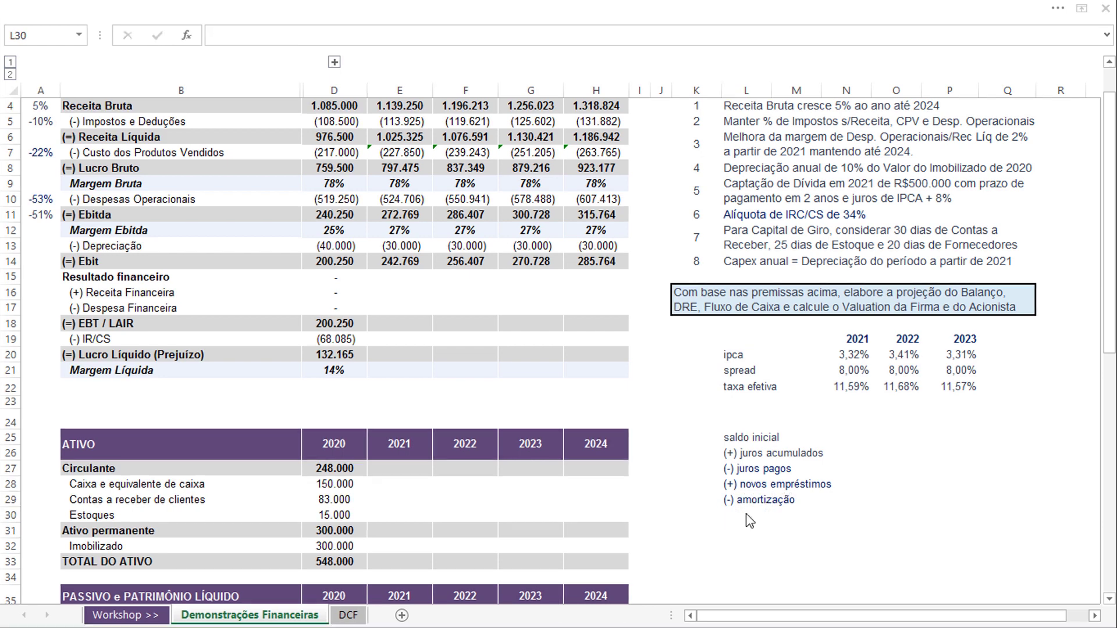
{"action": "type", "text": "sal"}
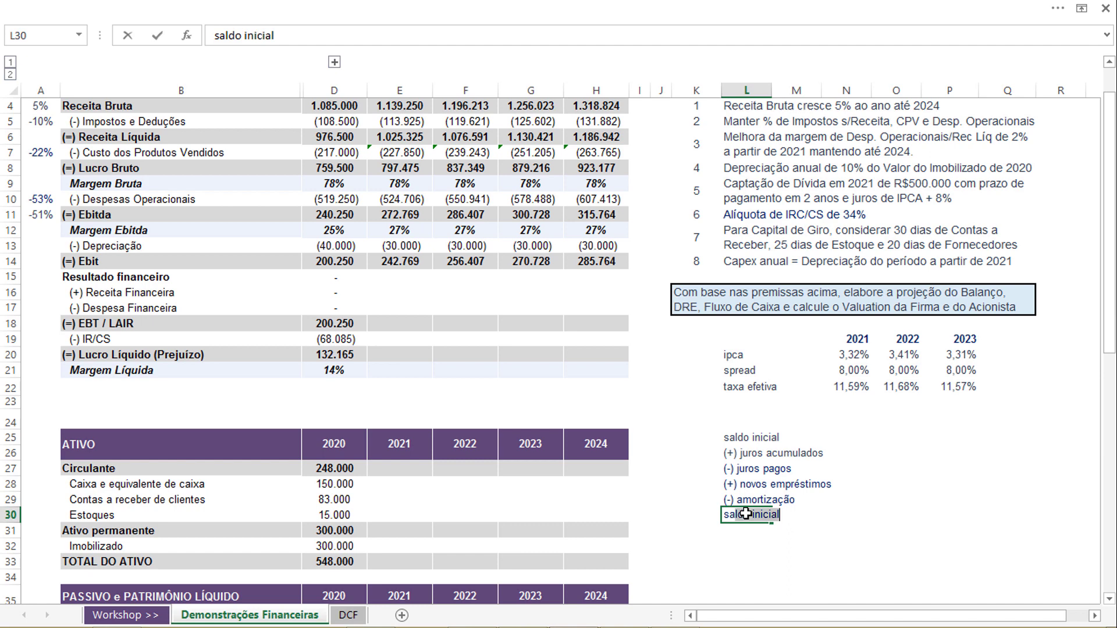
{"action": "type", "text": "do final"}
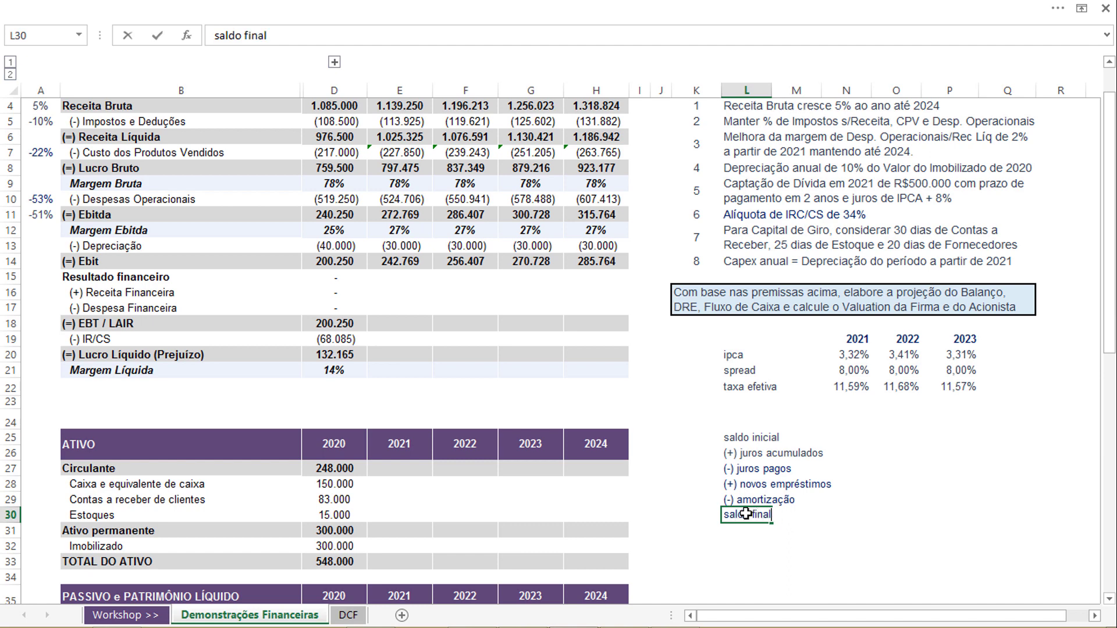
{"action": "key", "text": "Return"}
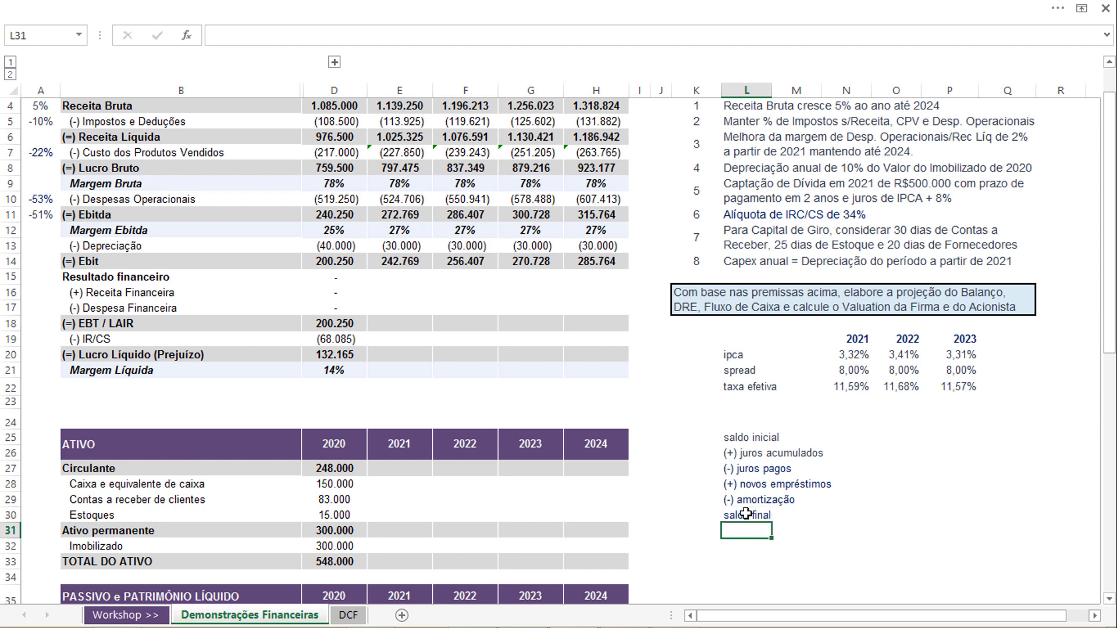
- Calculate the 2021 saldo final in N30 with =soma(N25:N29)
{"action": "left_click", "coordinate": [847, 521]}
{"action": "type", "text": "=soma("}
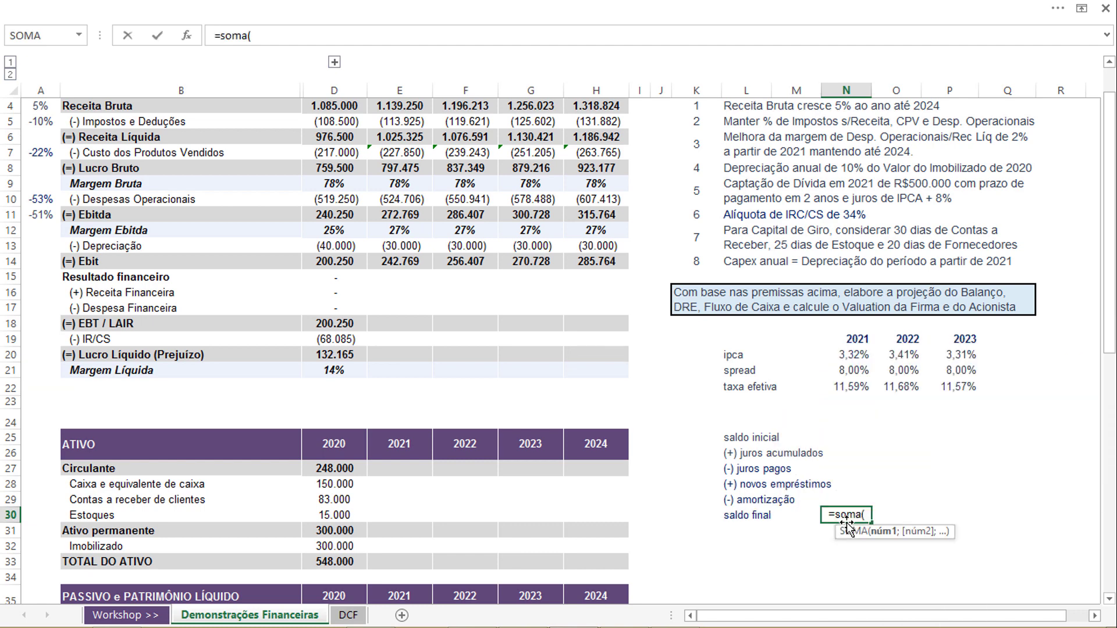
{"action": "key", "text": "Up"}
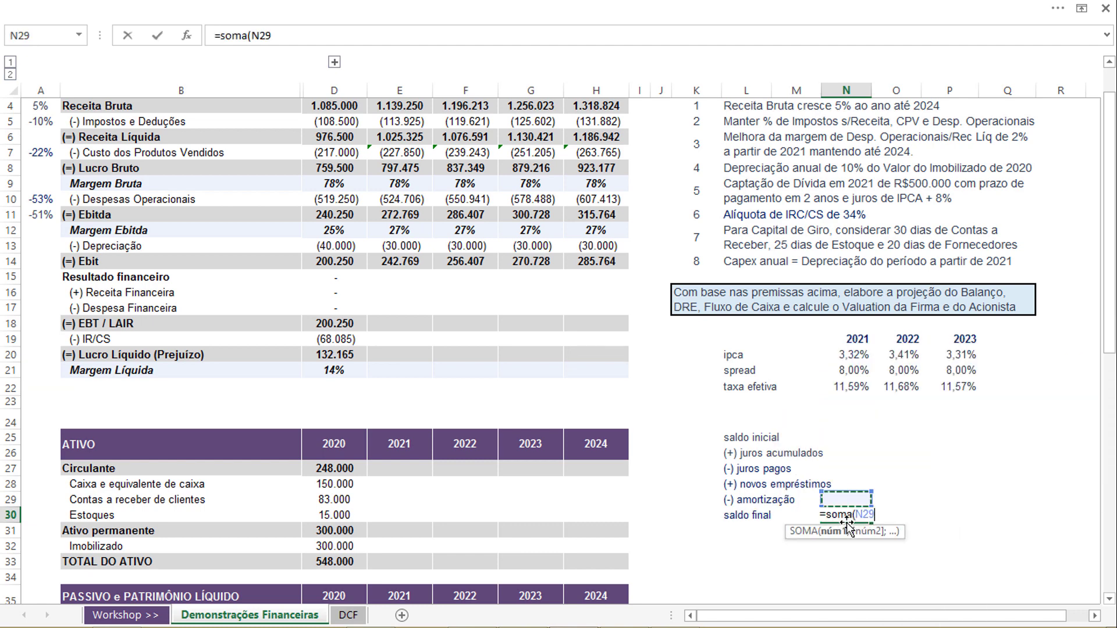
{"action": "key", "text": "shift+Up"}
{"action": "key", "text": "shift+Up"}
{"action": "key", "text": "shift+Up"}
{"action": "key", "text": "shift+Up"}
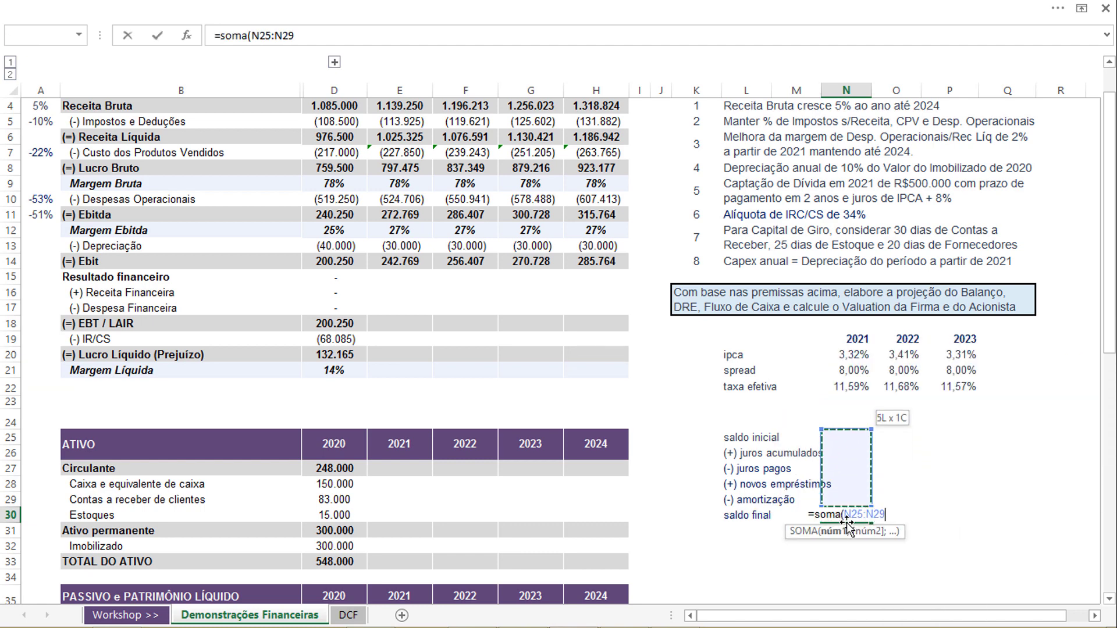
{"action": "type", "text": ")"}
{"action": "key", "text": "Return"}
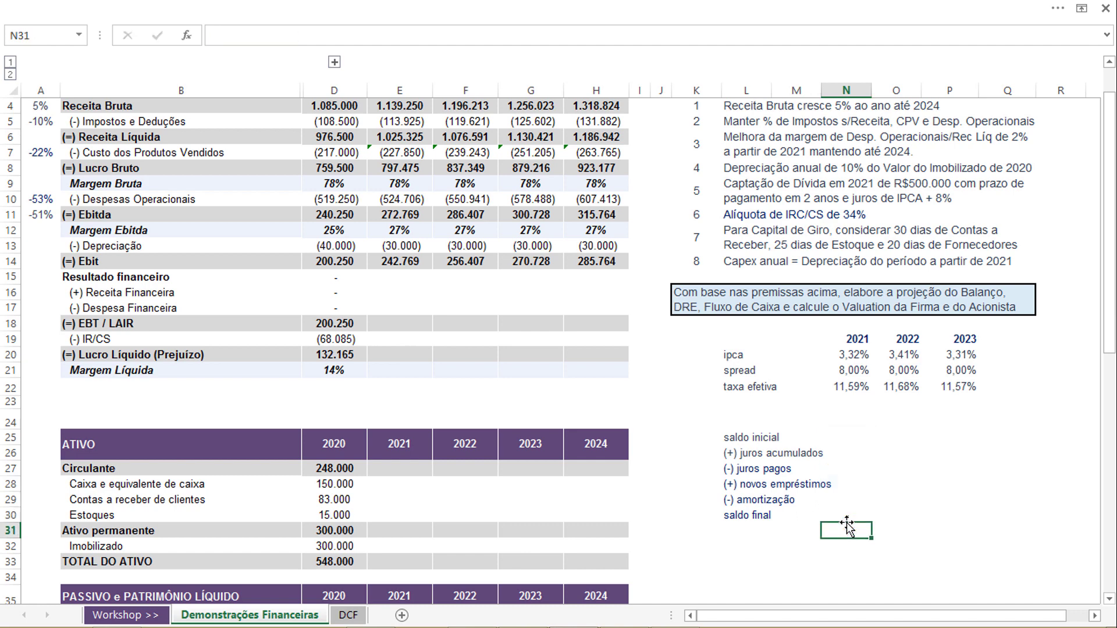
- Copy the saldo final formula from N30 to 2022 and 2023 in O30:P30
{"action": "key", "text": "Up"}
{"action": "key", "text": "ctrl+c"}
{"action": "key", "text": "Right"}
{"action": "key", "text": "shift+Right"}
{"action": "key", "text": "shift+Right"}
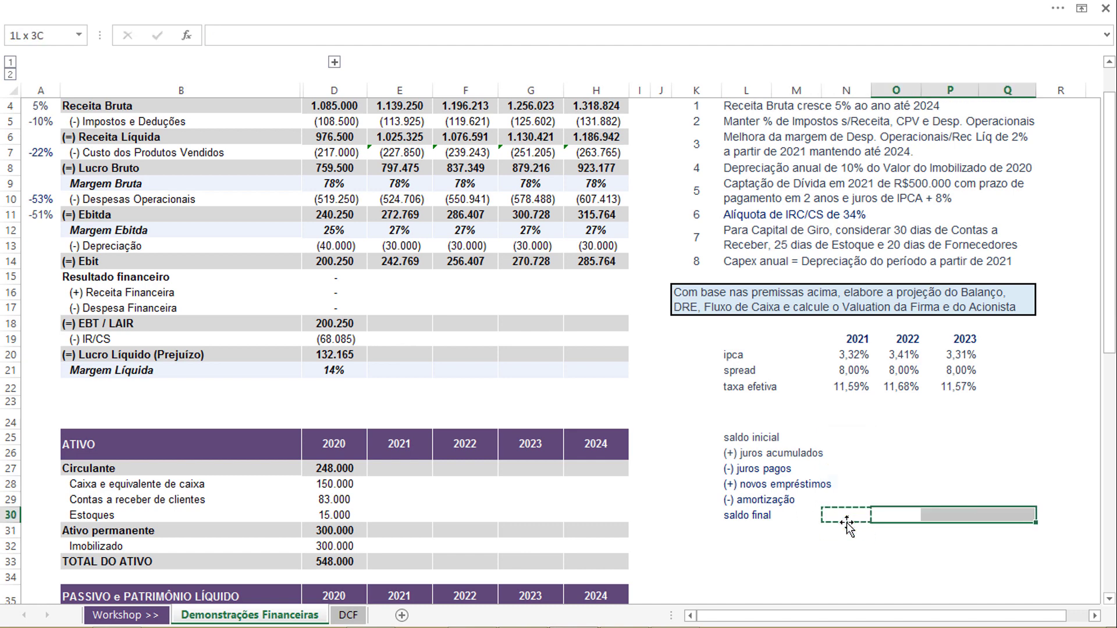
{"action": "key", "text": "shift+Left"}
{"action": "key", "text": "ctrl+v"}
- Link the 2022 saldo inicial in O25 to the prior year's saldo final in N30 and fill the formula across to P25
{"action": "left_click", "coordinate": [892, 437]}
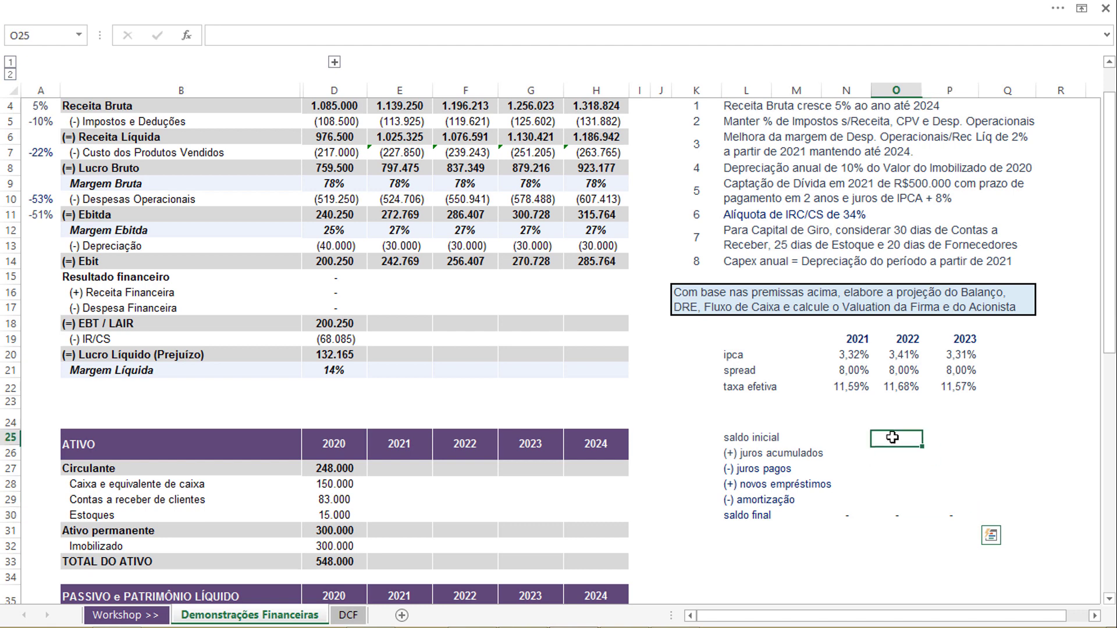
{"action": "type", "text": "="}
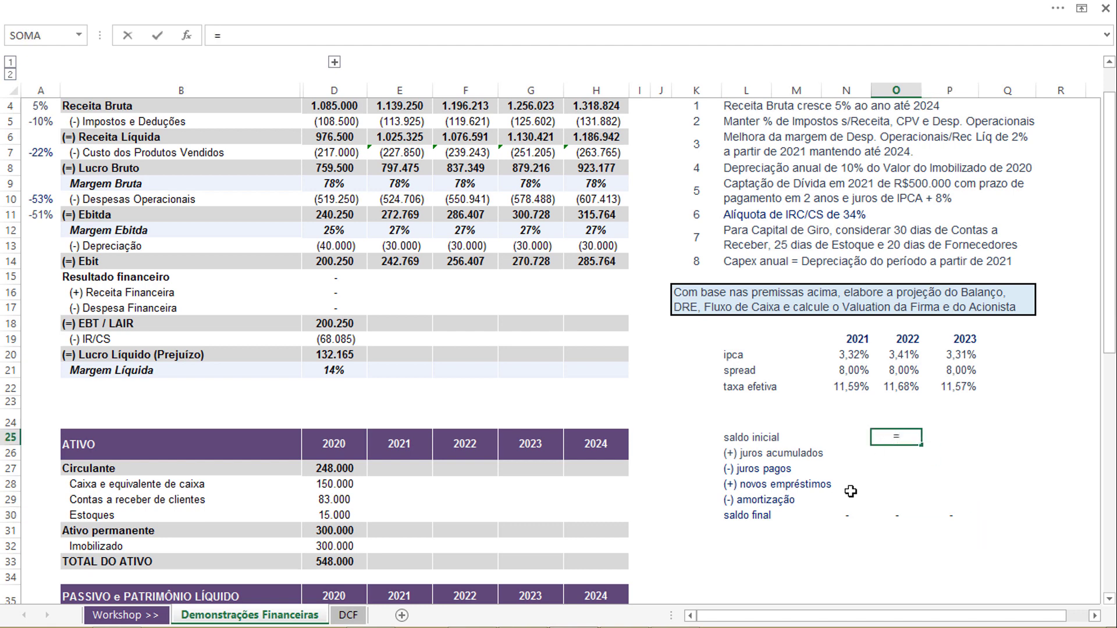
{"action": "left_click", "coordinate": [840, 513]}
{"action": "key", "text": "Return"}
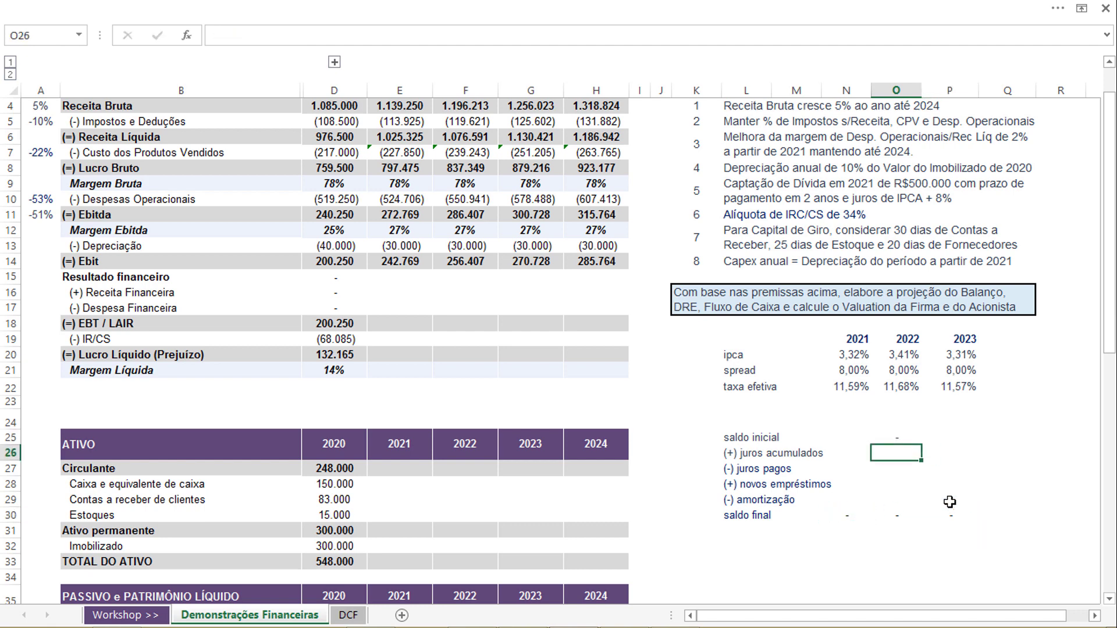
{"action": "left_click", "coordinate": [902, 437]}
{"action": "left_click_drag", "start_coordinate": [924, 444], "coordinate": [968, 442]}
- Enter 500.000 as the 2021 novos empréstimos in N28
{"action": "left_click_drag", "start_coordinate": [839, 442], "coordinate": [845, 499]}
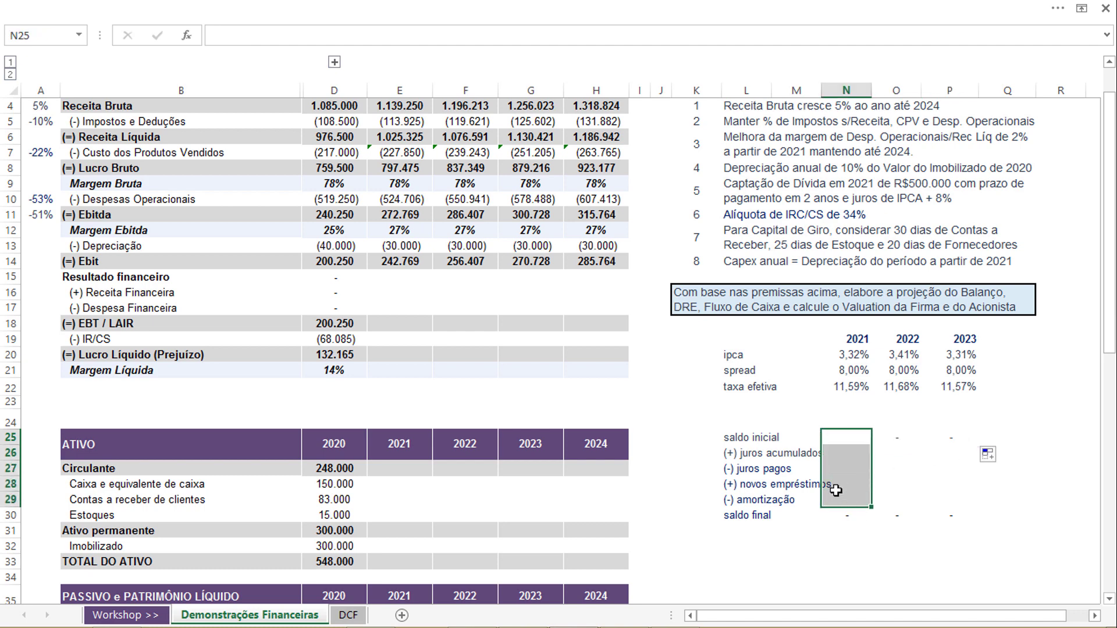
{"action": "left_click", "coordinate": [836, 489]}
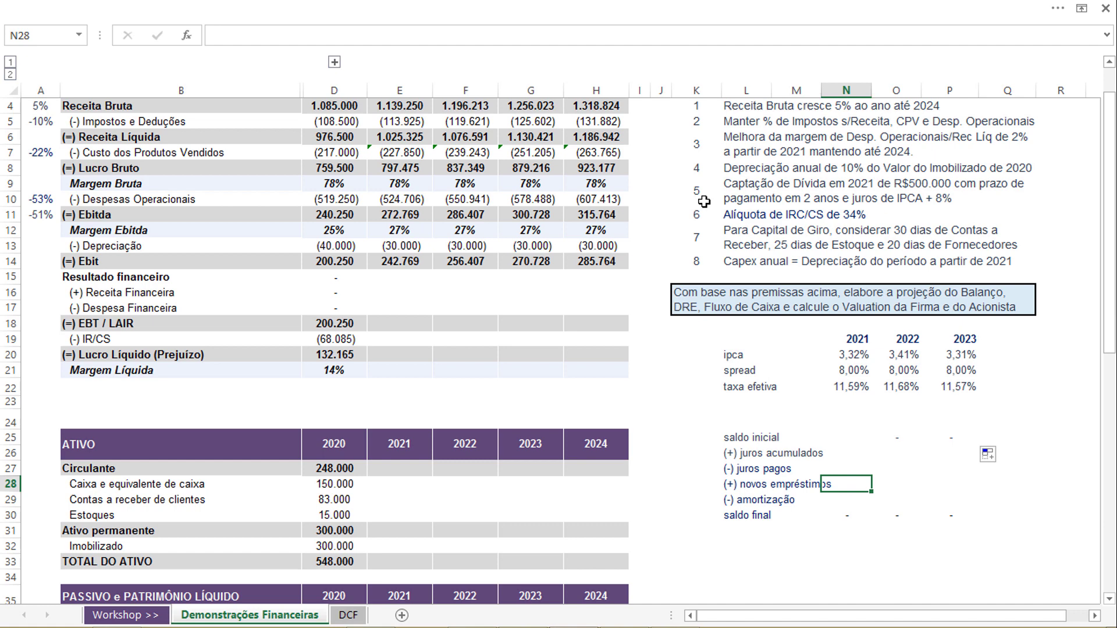
{"action": "left_click_drag", "start_coordinate": [850, 340], "coordinate": [852, 487]}
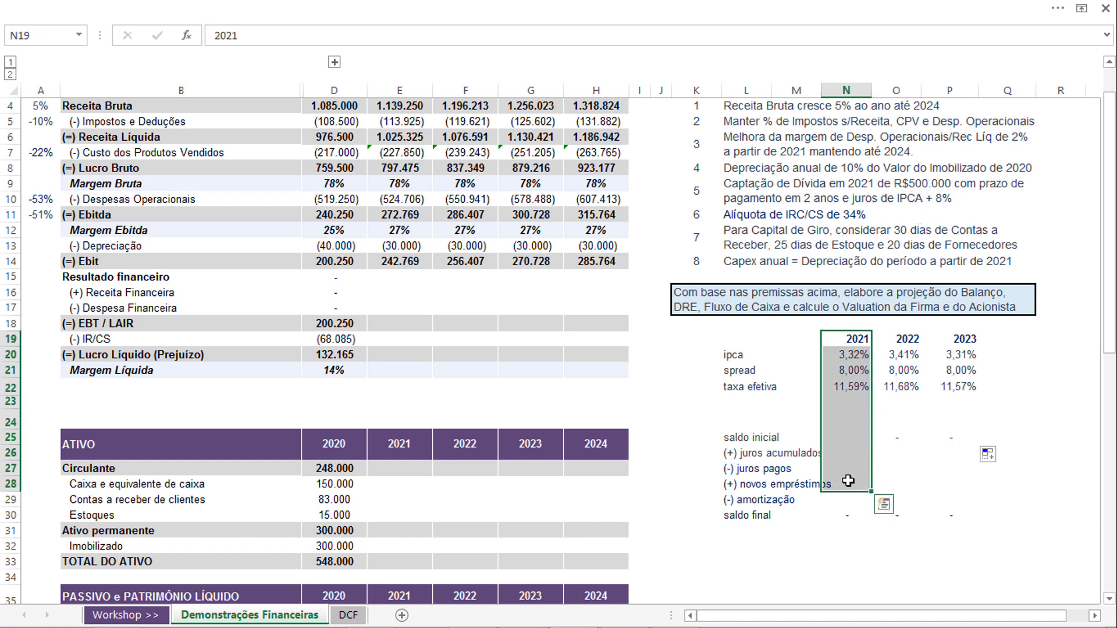
{"action": "left_click", "coordinate": [848, 485]}
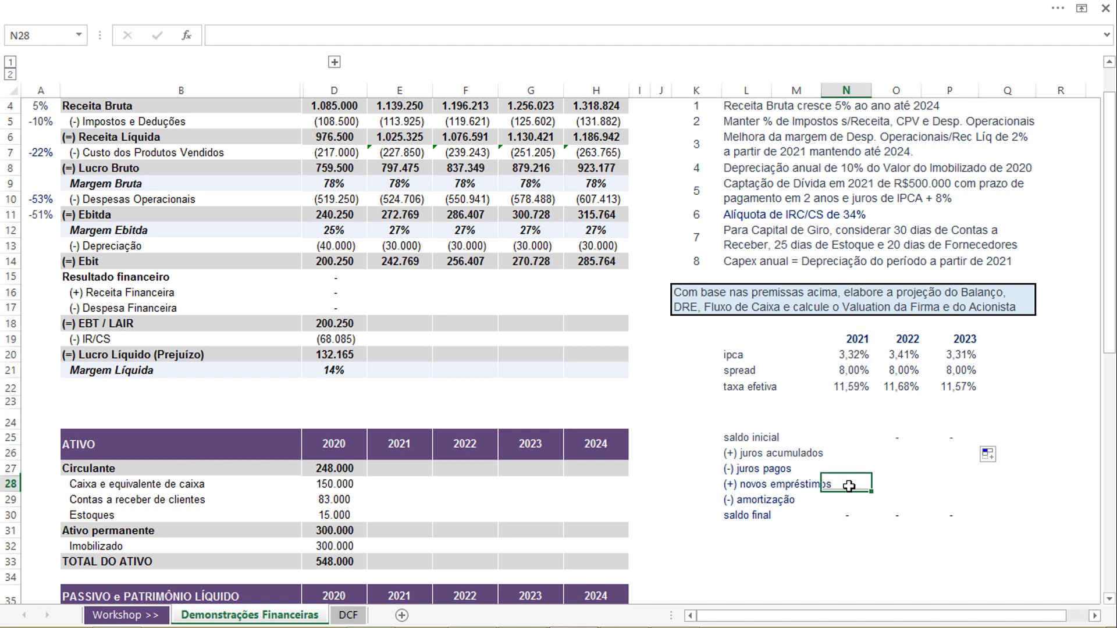
{"action": "type", "text": "50"}
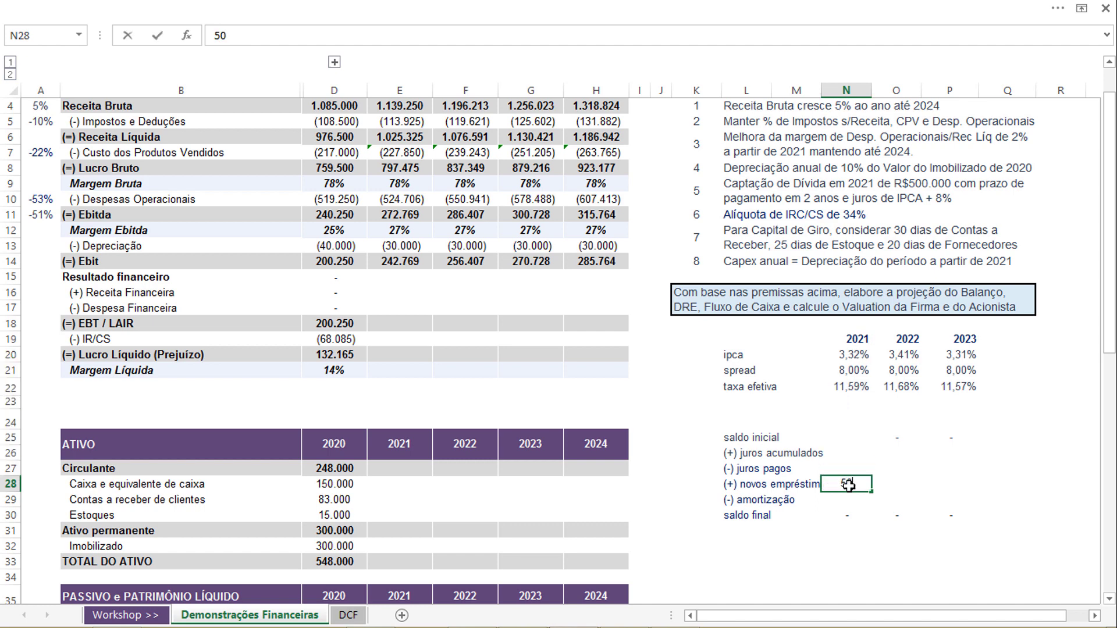
{"action": "type", "text": "0."}
{"action": "type", "text": "0000"}
{"action": "key", "text": "Return"}
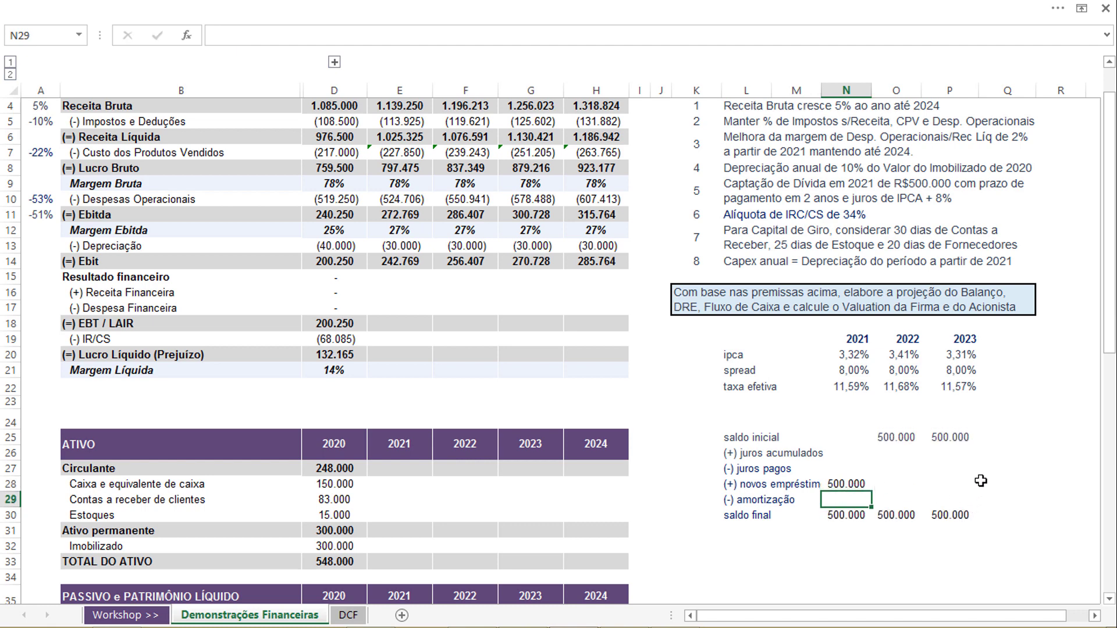
- Calculate the 2022 juros pagos in O27 as a negative amount with =-O25*O22 and fill the formula across to P27
{"action": "left_click", "coordinate": [898, 467]}
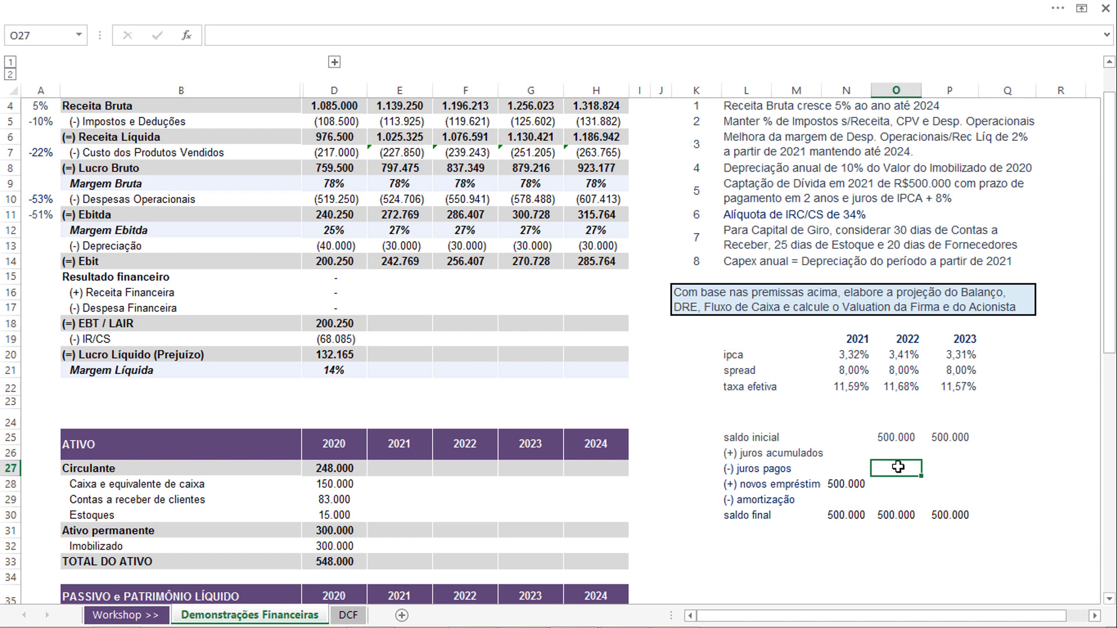
{"action": "type", "text": "="}
{"action": "key", "text": "Up"}
{"action": "key", "text": "Up"}
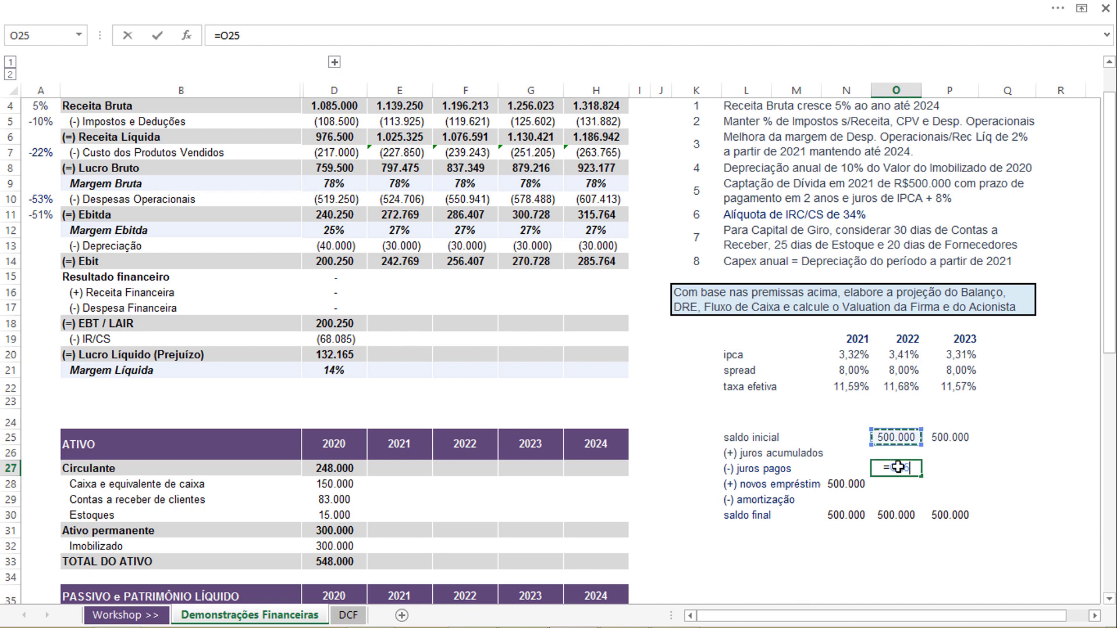
{"action": "type", "text": "*"}
{"action": "left_click", "coordinate": [901, 386]}
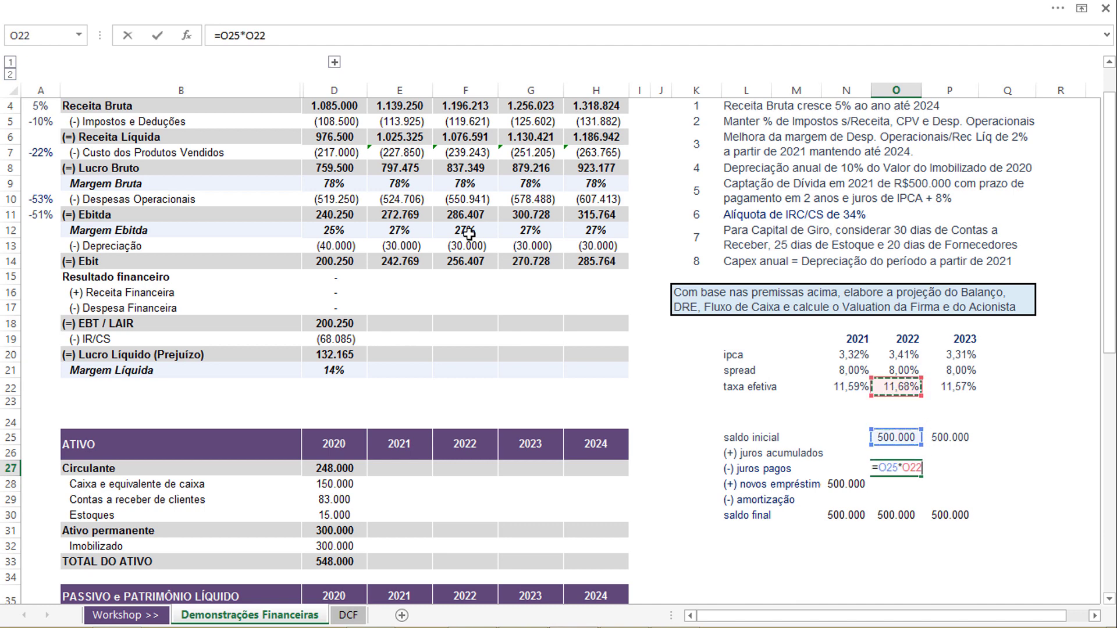
{"action": "left_click", "coordinate": [222, 49]}
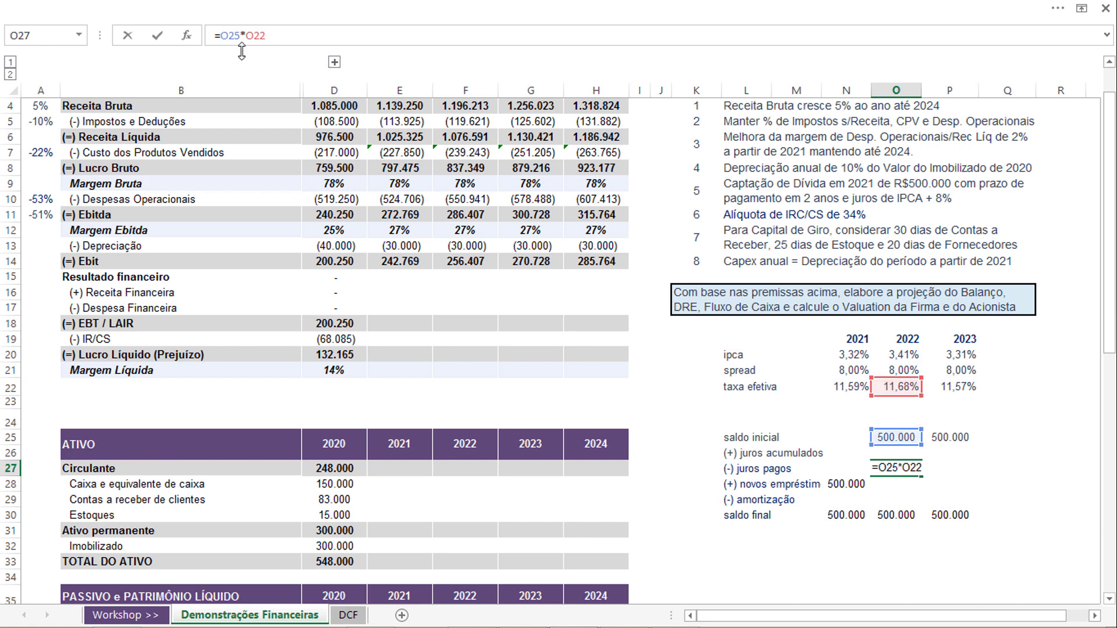
{"action": "key", "text": "Return"}
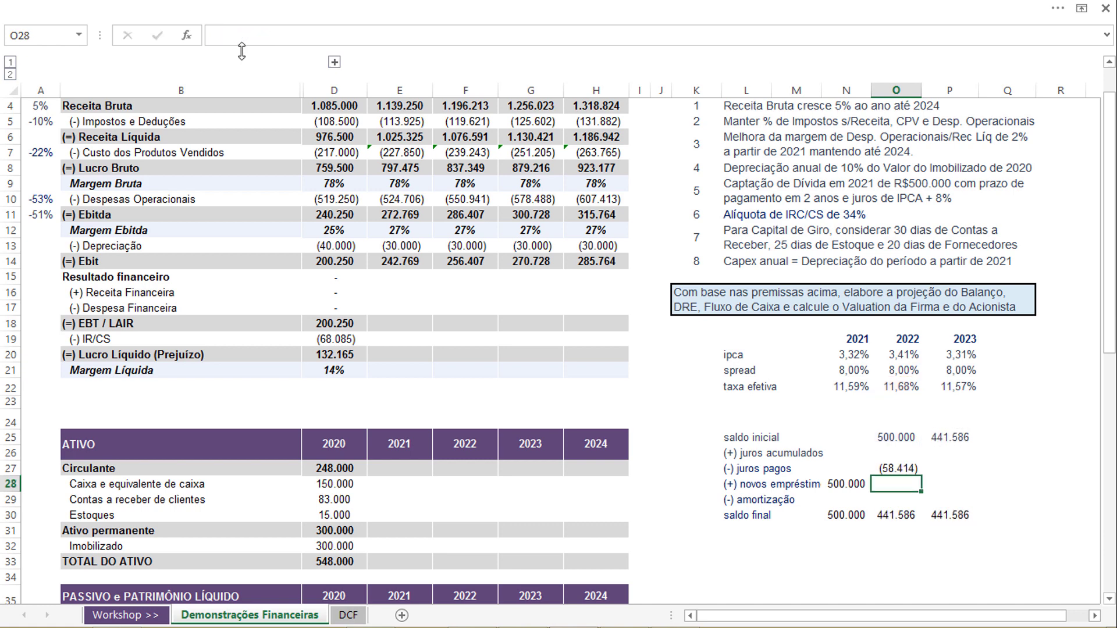
{"action": "left_click", "coordinate": [900, 466]}
{"action": "left_click_drag", "start_coordinate": [925, 476], "coordinate": [977, 474]}
- Calculate the 2022 juros acumulados in O26 with =-O27 and fill the formula across to 2023 in P26
{"action": "left_click", "coordinate": [902, 452]}
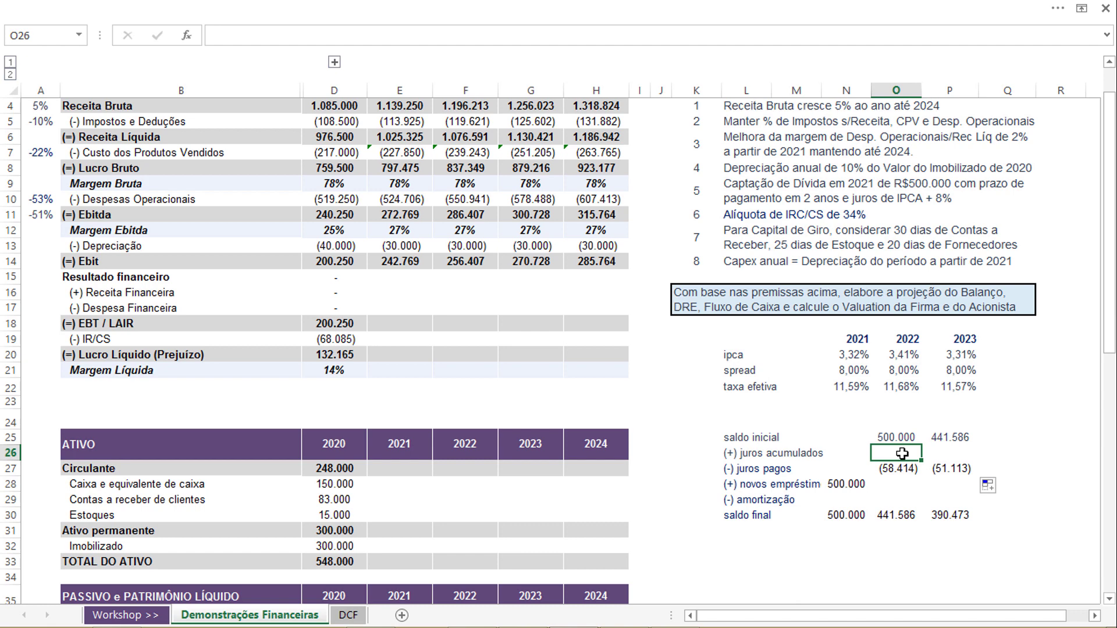
{"action": "type", "text": "=-"}
{"action": "key", "text": "Down"}
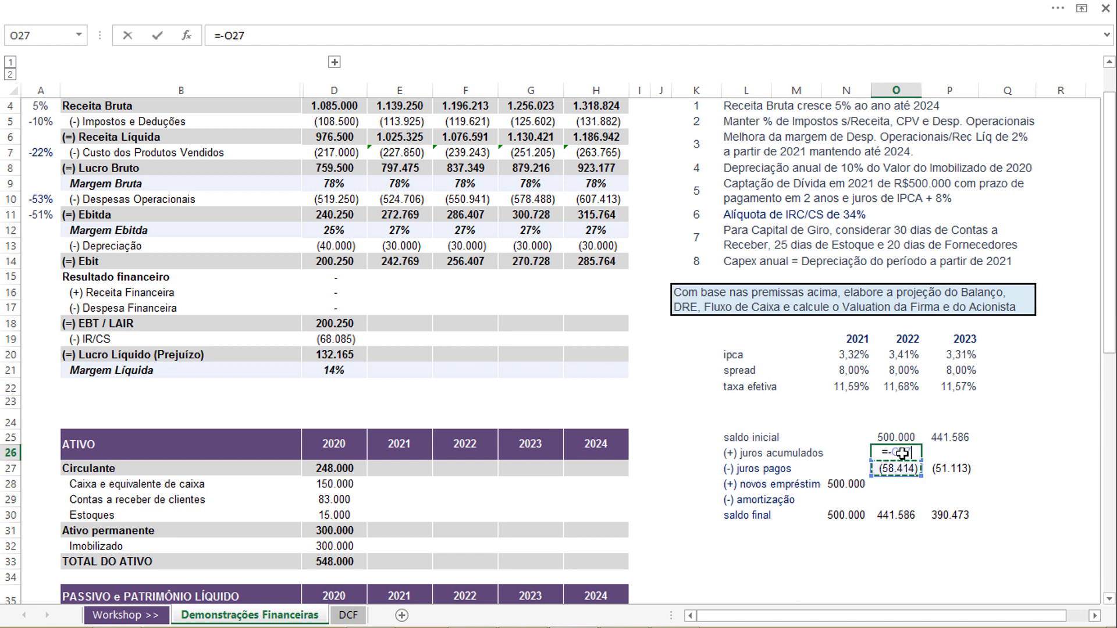
{"action": "key", "text": "Return"}
{"action": "left_click", "coordinate": [906, 453]}
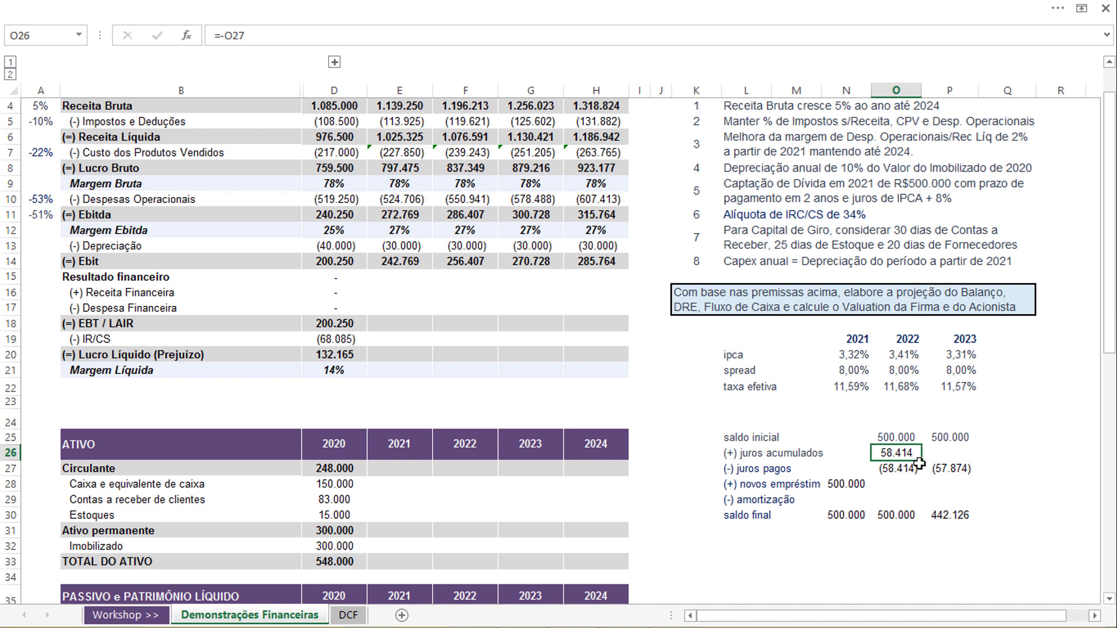
{"action": "left_click_drag", "start_coordinate": [922, 460], "coordinate": [965, 461]}
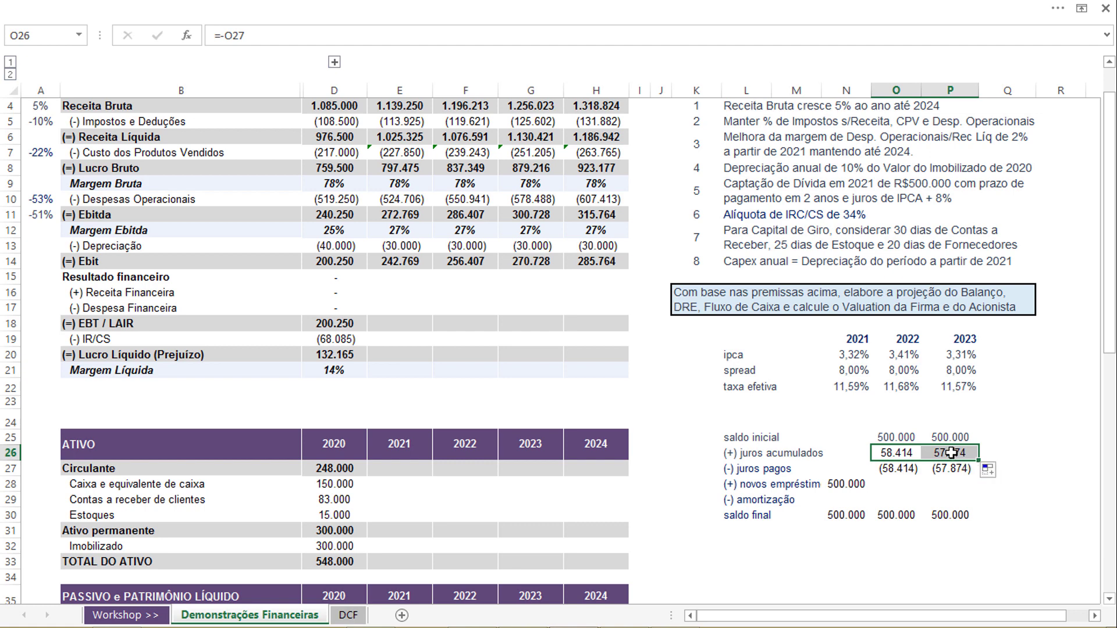
- Calculate the 2022 amortização in O29 as half of the 2021 loan with =-$N$28/2
{"action": "left_click", "coordinate": [891, 497]}
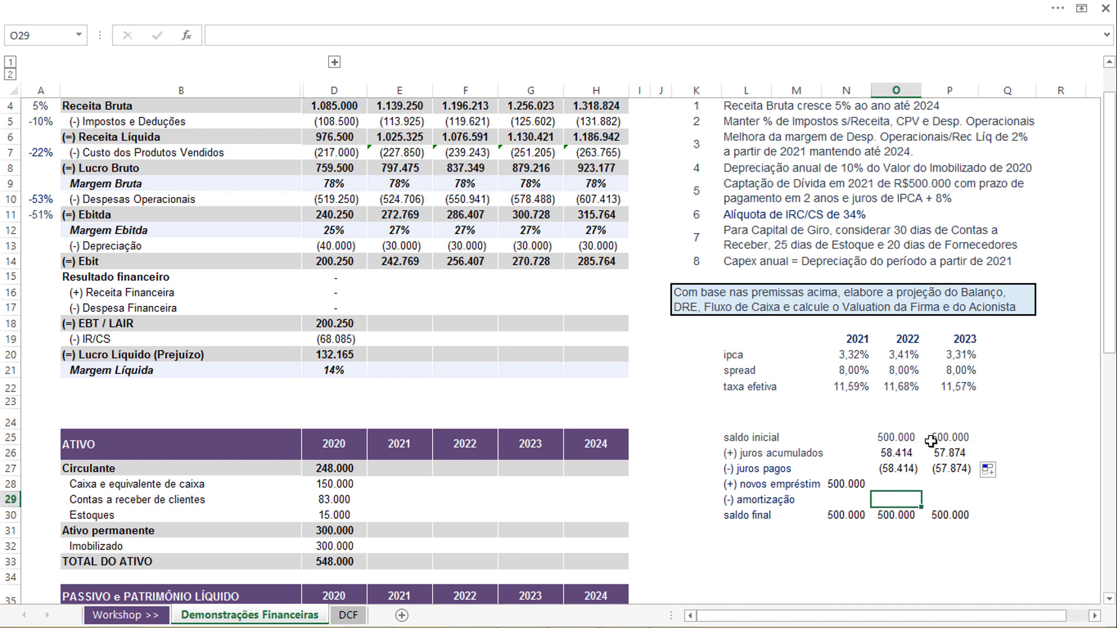
{"action": "type", "text": "=-"}
{"action": "key", "text": "Up"}
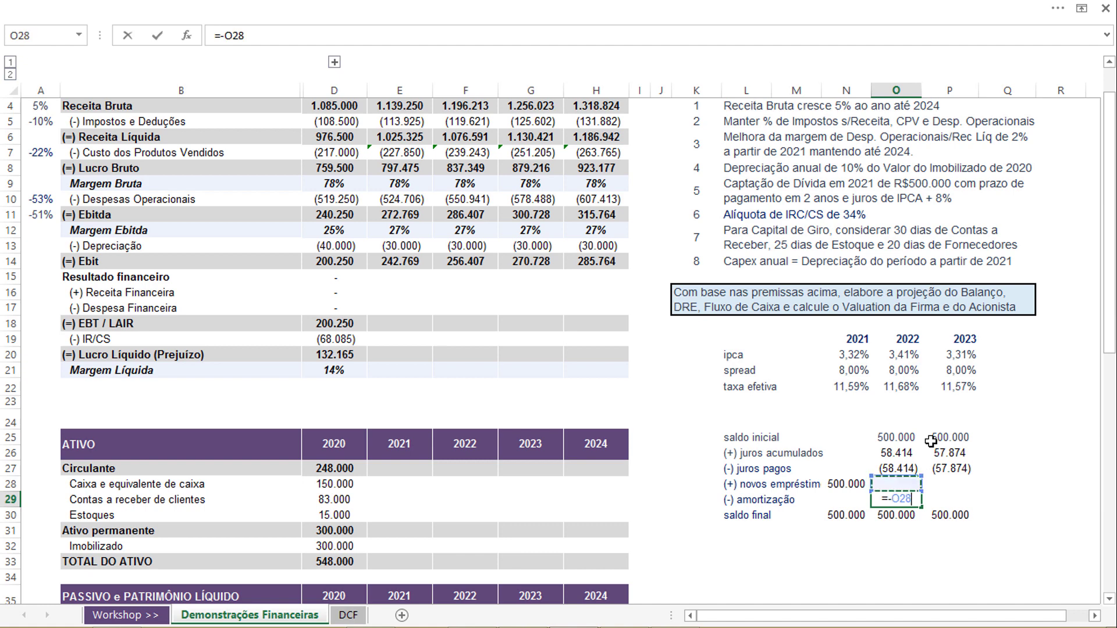
{"action": "key", "text": "Left"}
{"action": "key", "text": "F4"}
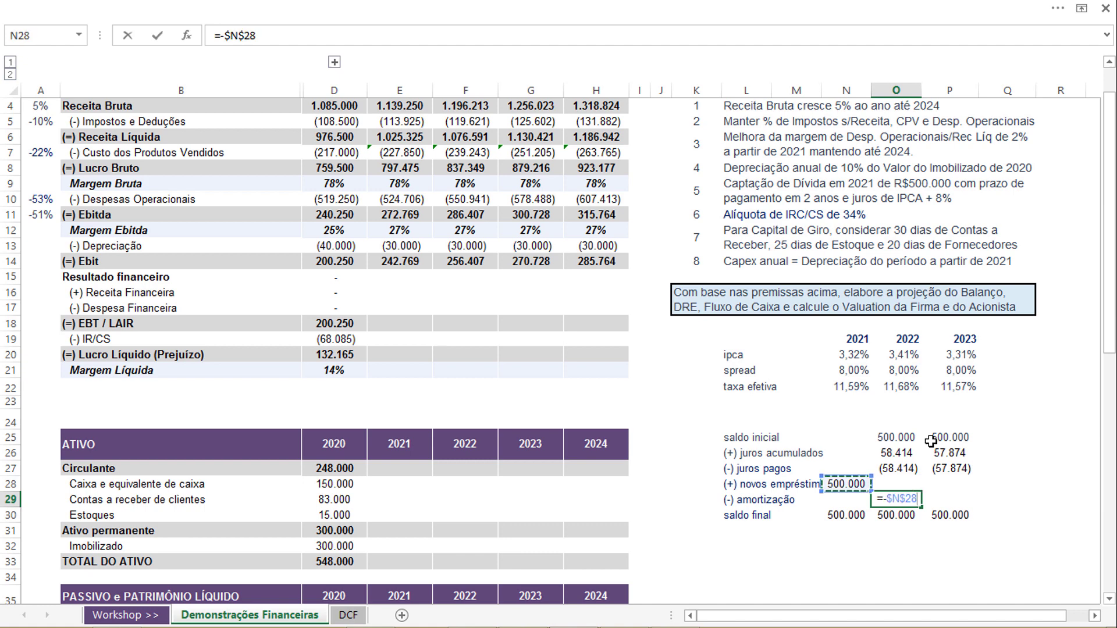
{"action": "type", "text": "/2"}
{"action": "key", "text": "Return"}
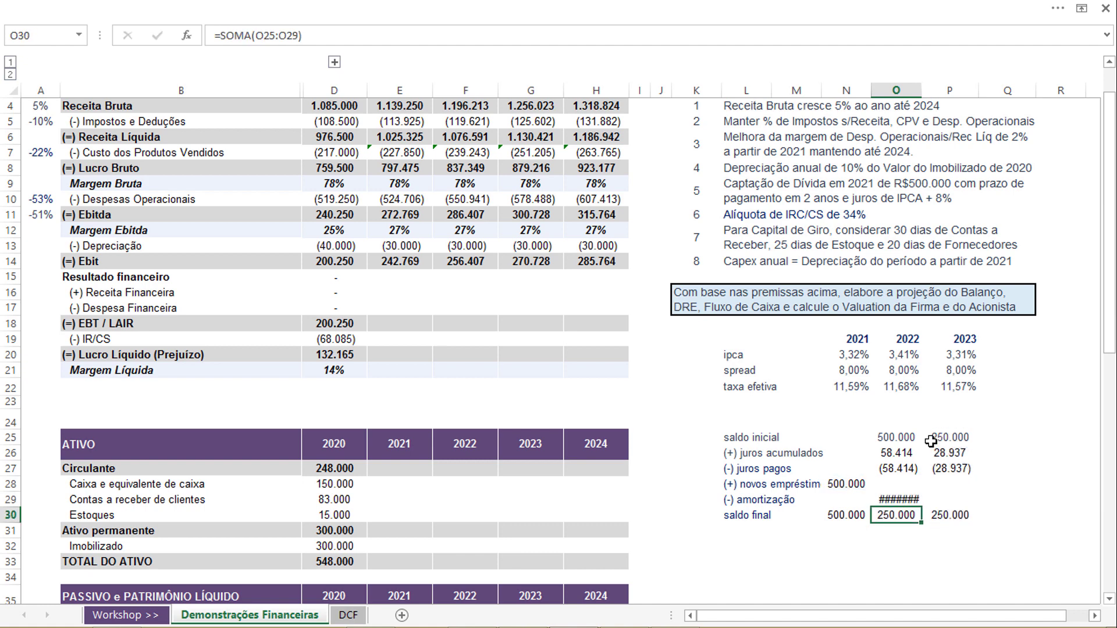
- Copy the amortização formula from O29 to 2023 in P29 and widen column O to fit its values
{"action": "key", "text": "Up"}
{"action": "key", "text": "ctrl+c"}
{"action": "key", "text": "Right"}
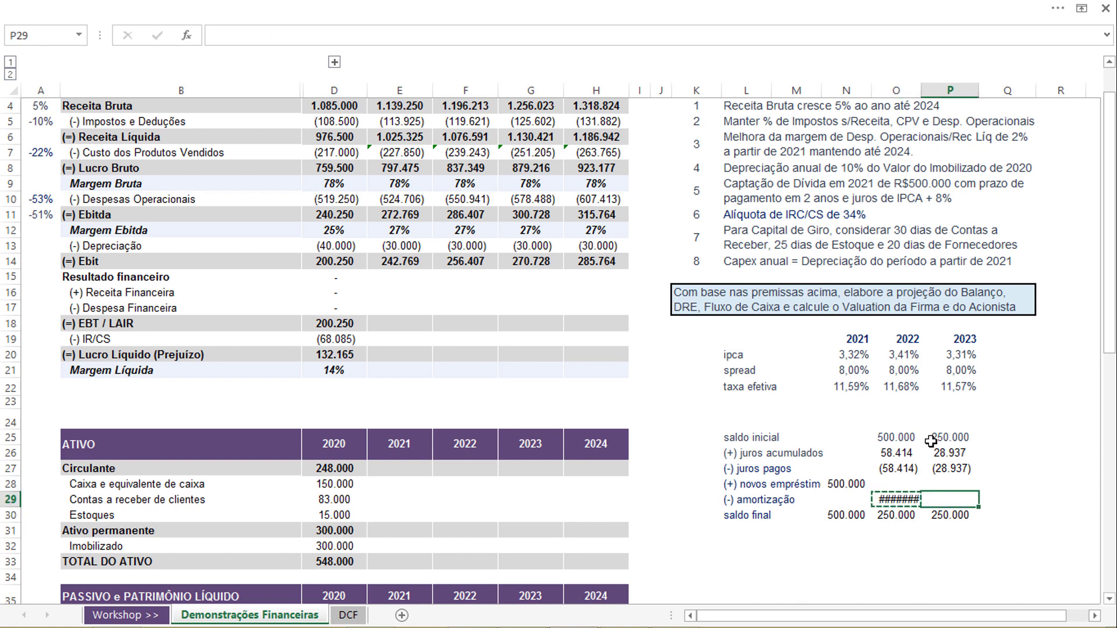
{"action": "key", "text": "Return"}
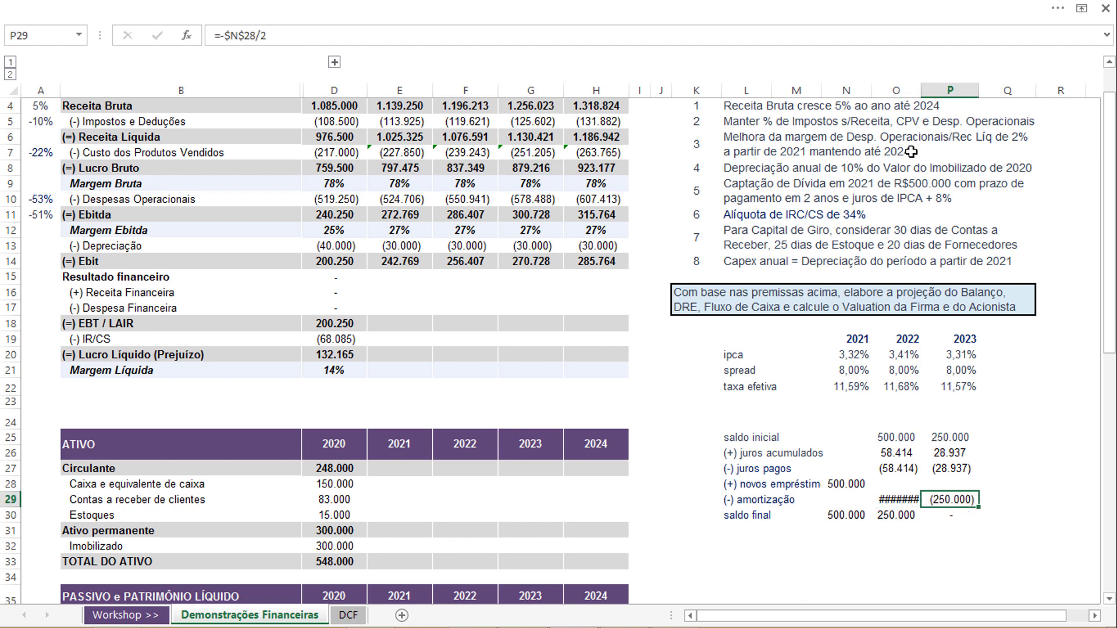
{"action": "left_click_drag", "start_coordinate": [923, 90], "coordinate": [930, 88]}
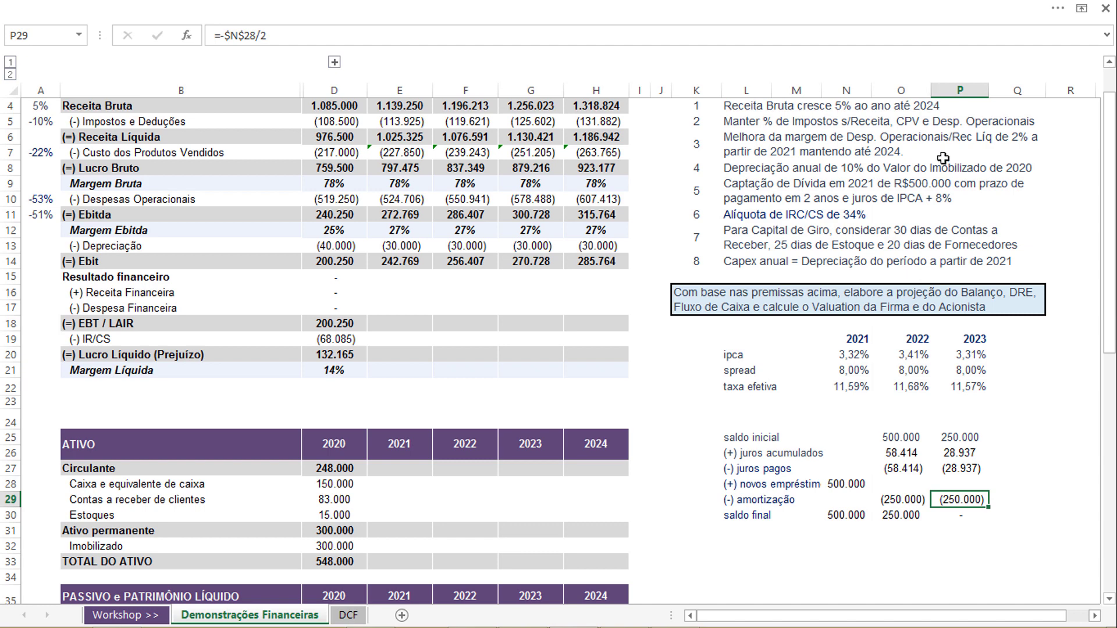
{"action": "left_click", "coordinate": [970, 515]}
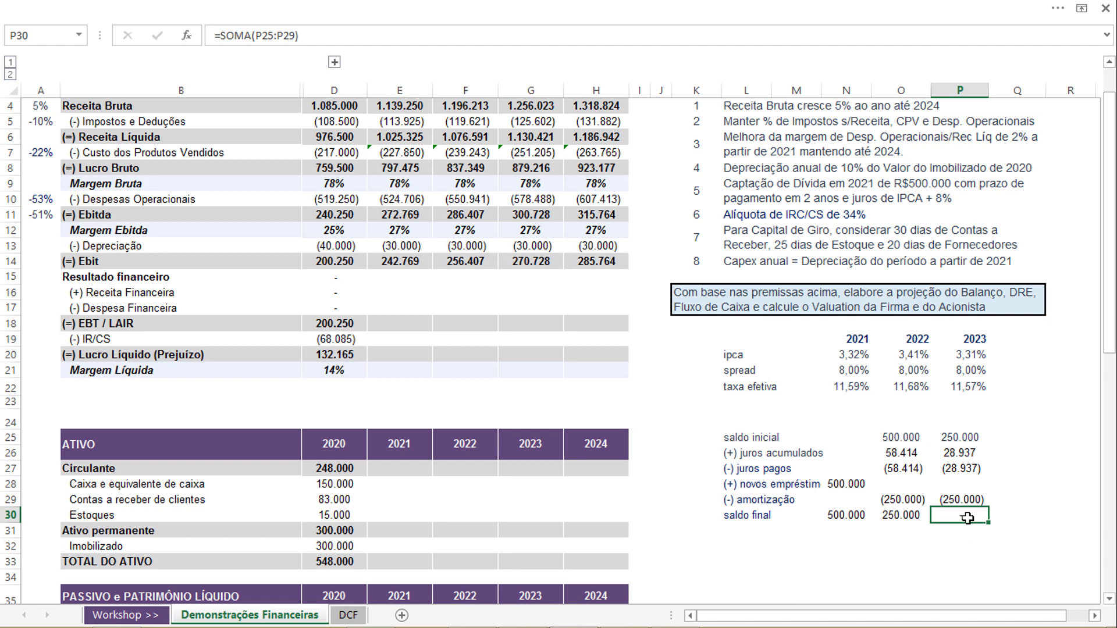
{"action": "left_click_drag", "start_coordinate": [931, 517], "coordinate": [760, 517]}
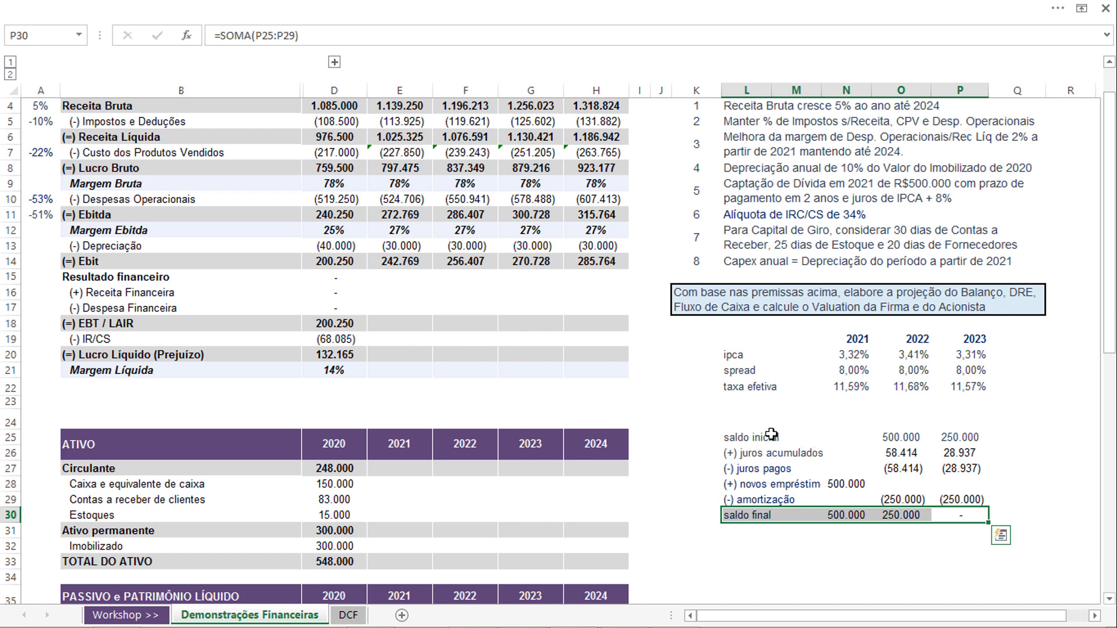
- Link the 2022 Despesa Financeira in F17 to the juros pagos in O27 and fill the formula across to H17
{"action": "left_click_drag", "start_coordinate": [740, 467], "coordinate": [979, 470]}
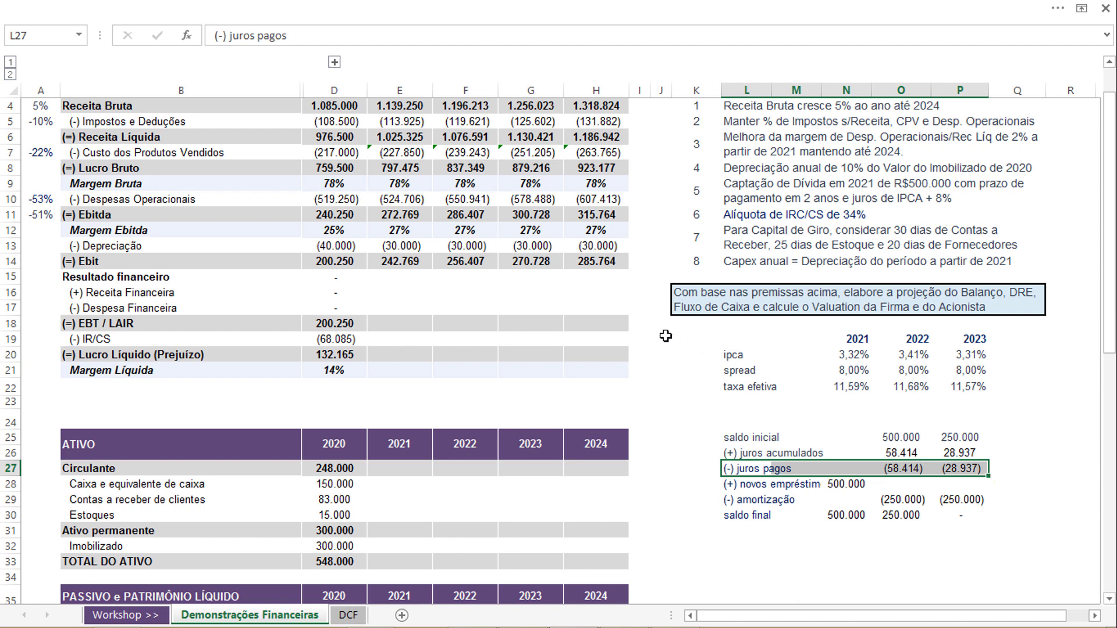
{"action": "scroll", "coordinate": [542, 377], "scroll_direction": "up", "scroll_amount": 1}
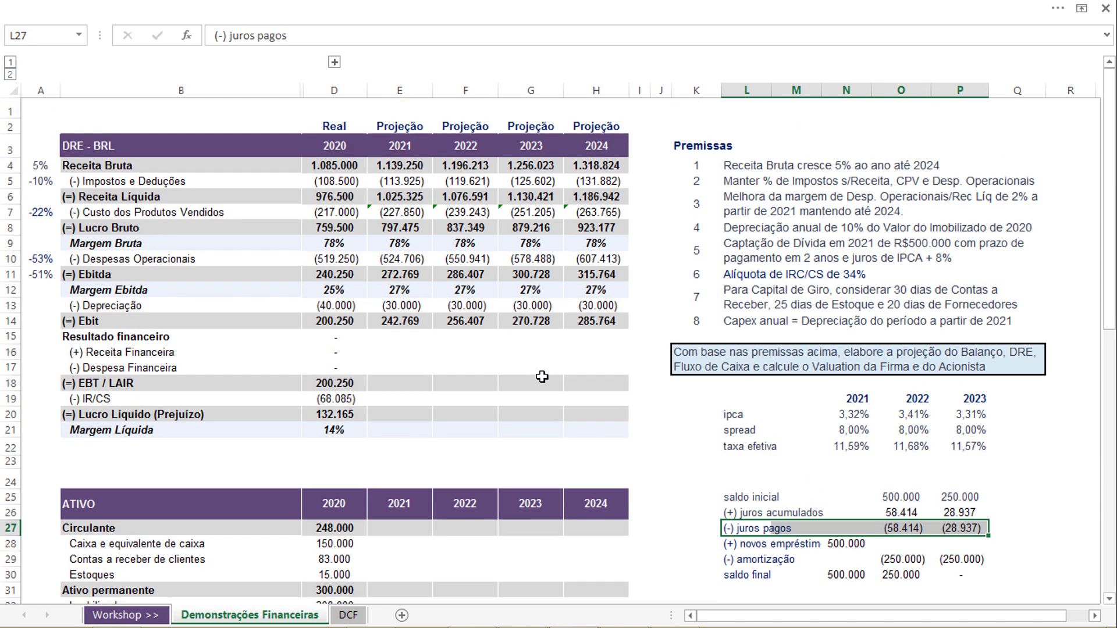
{"action": "left_click", "coordinate": [479, 362]}
{"action": "type", "text": "="}
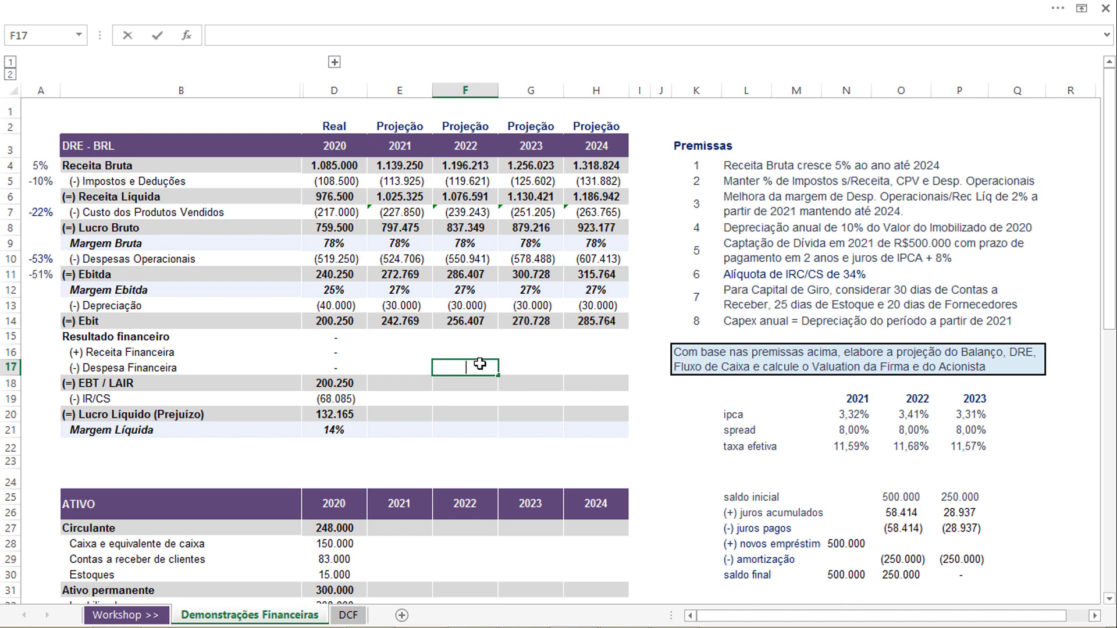
{"action": "left_click", "coordinate": [896, 527]}
{"action": "key", "text": "Return"}
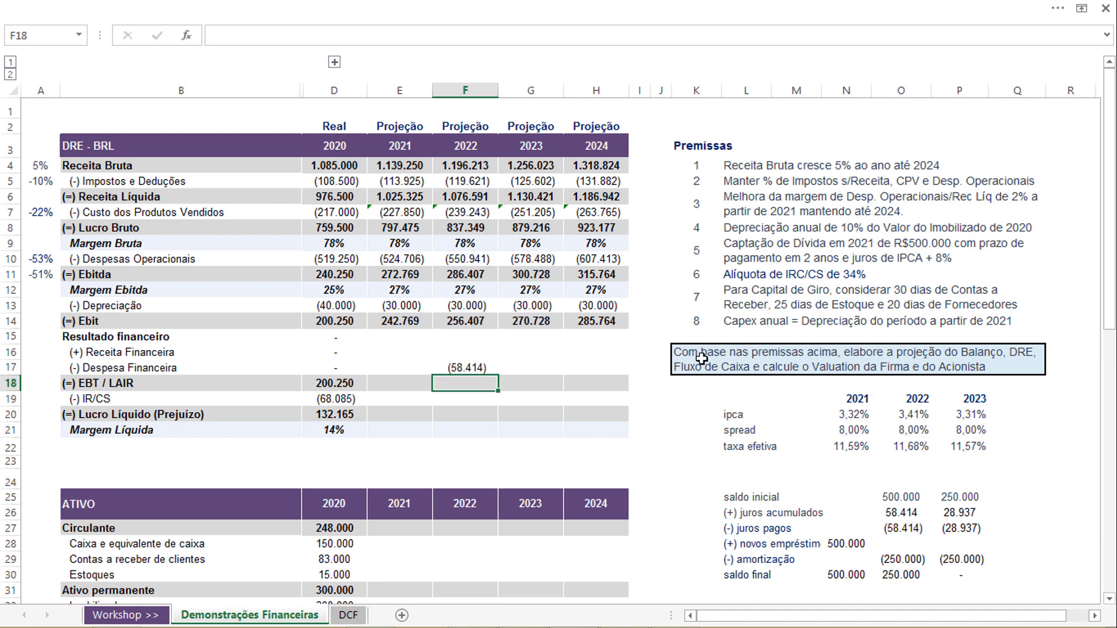
{"action": "left_click", "coordinate": [480, 365]}
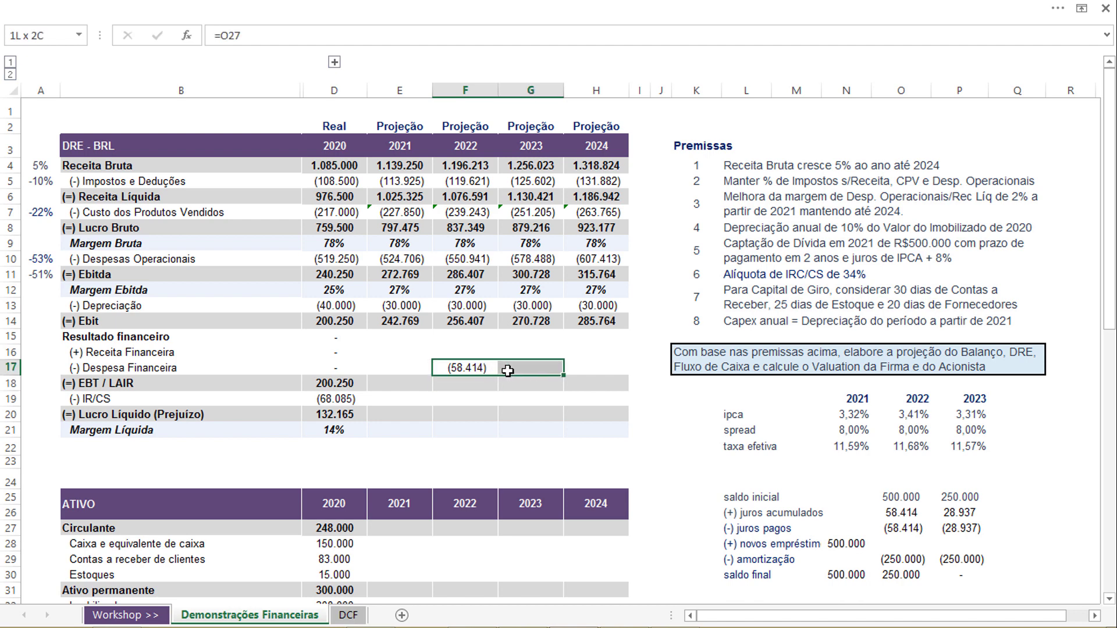
{"action": "left_click_drag", "start_coordinate": [499, 375], "coordinate": [602, 374]}
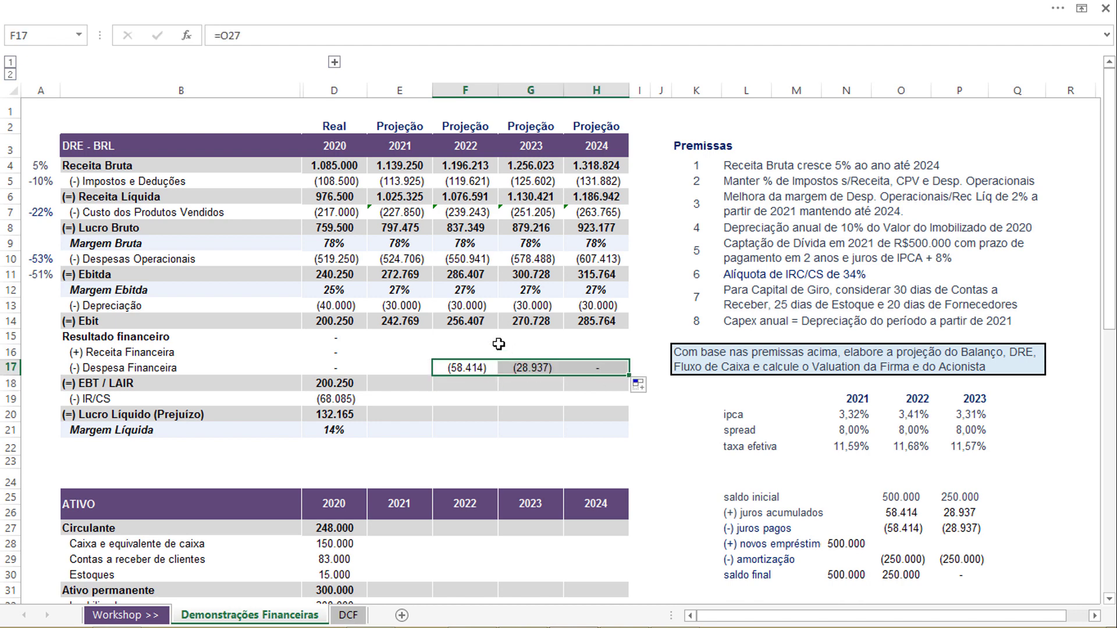
- Fill the 2020 Resultado financeiro formula in D15 and the EBT / LAIR formula in D18 across to 2024 in column H
{"action": "left_click", "coordinate": [340, 337]}
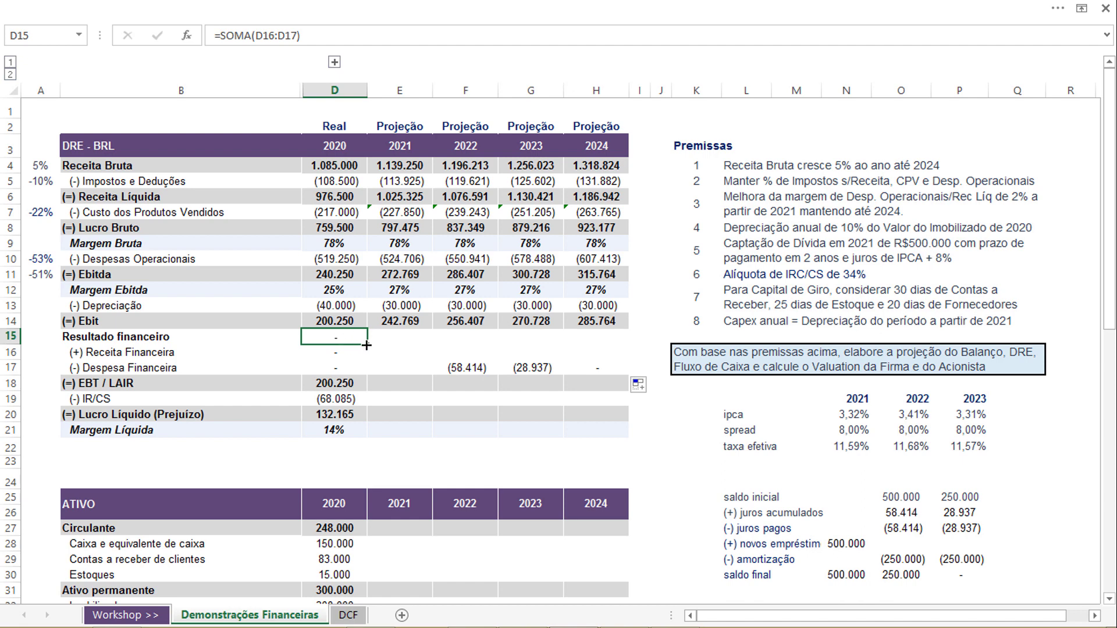
{"action": "left_click_drag", "start_coordinate": [366, 345], "coordinate": [599, 346]}
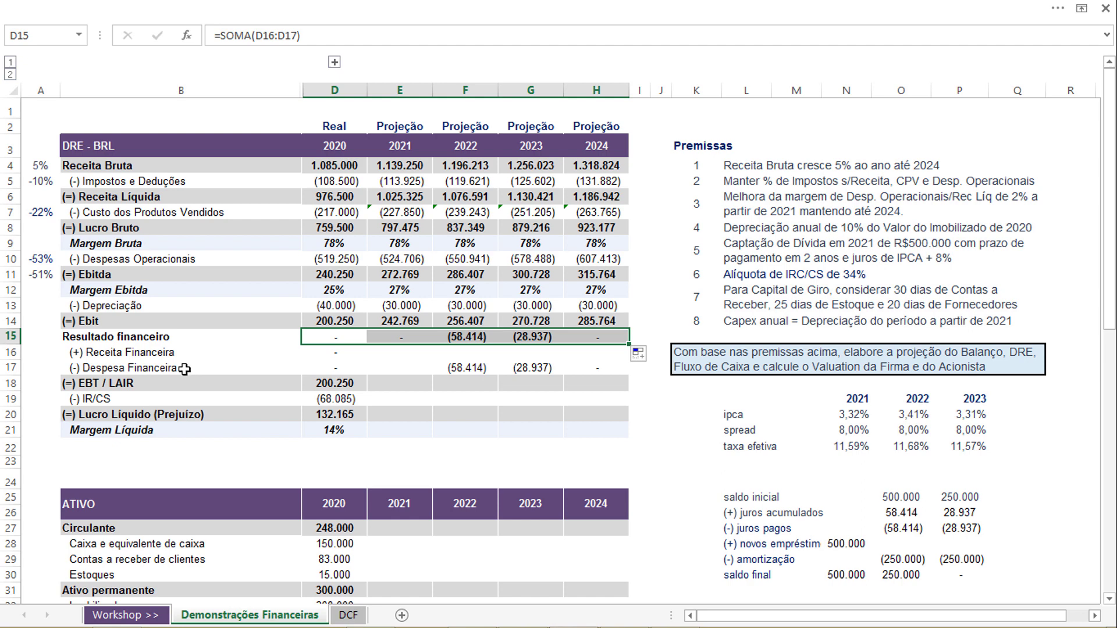
{"action": "left_click", "coordinate": [468, 369]}
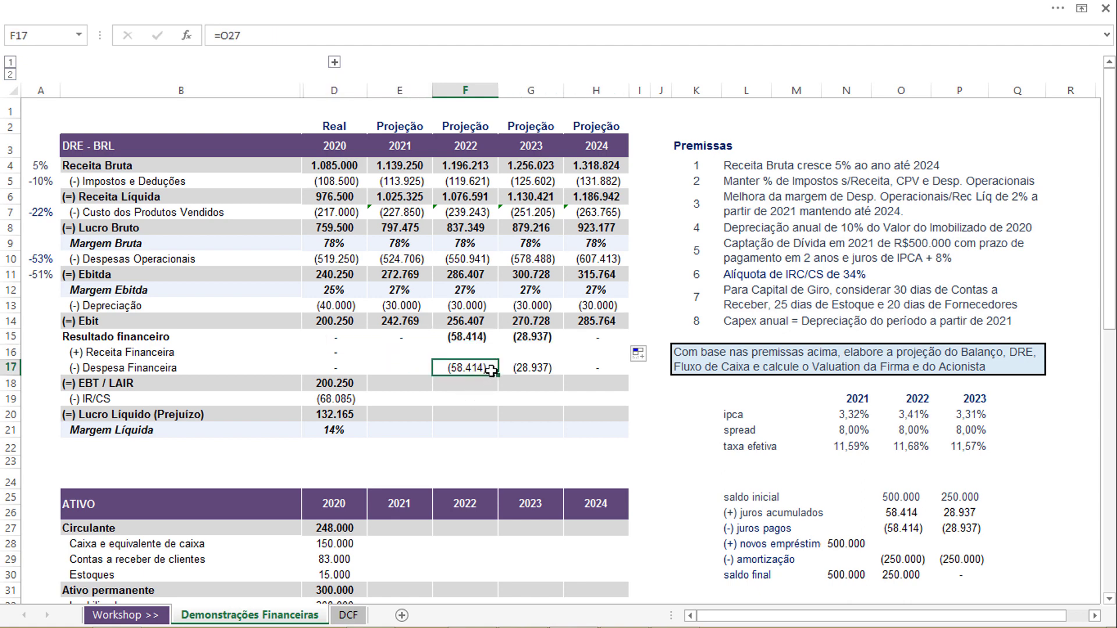
{"action": "left_click", "coordinate": [362, 382]}
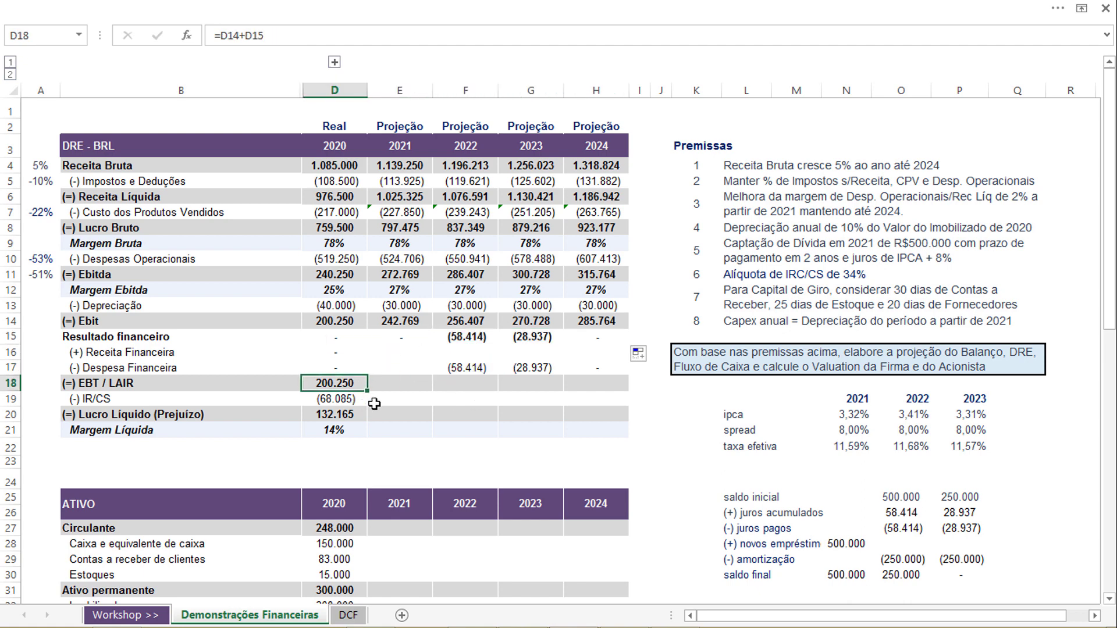
{"action": "left_click_drag", "start_coordinate": [367, 393], "coordinate": [627, 396]}
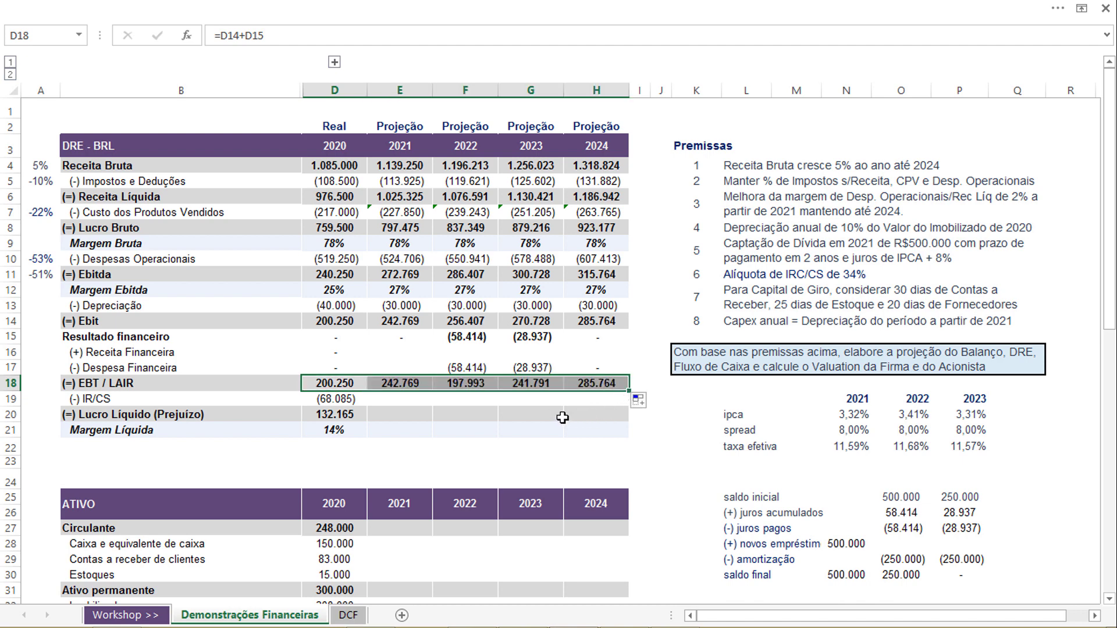
{"action": "left_click", "coordinate": [257, 384]}
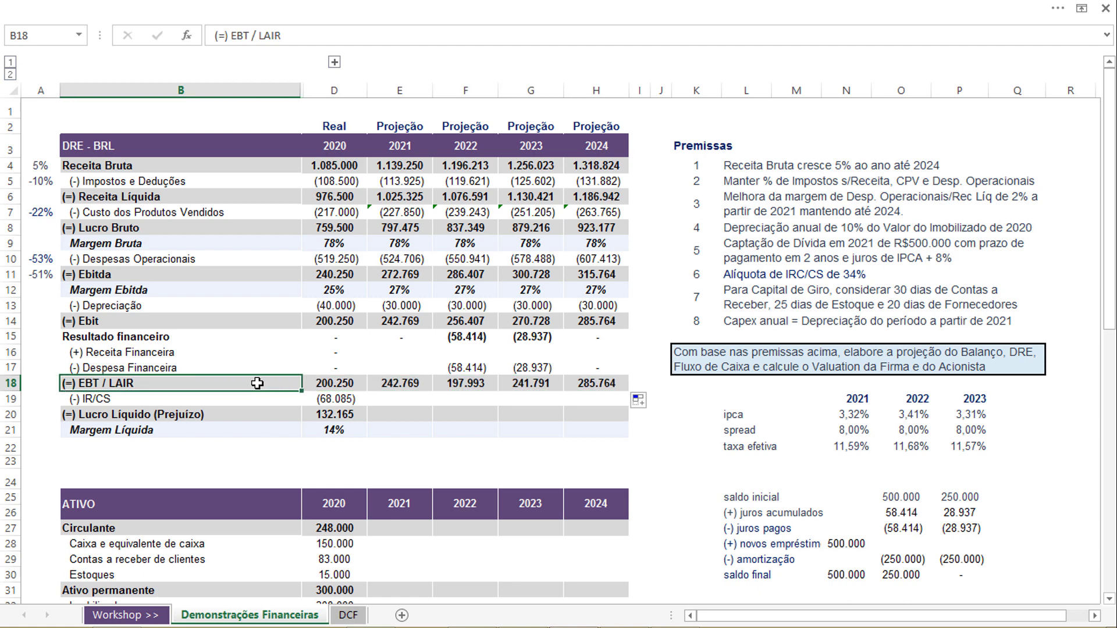
- Correct the text of premise 6 in L11 to "Alíquota de IR/CS de 34%"
{"action": "left_click", "coordinate": [697, 277]}
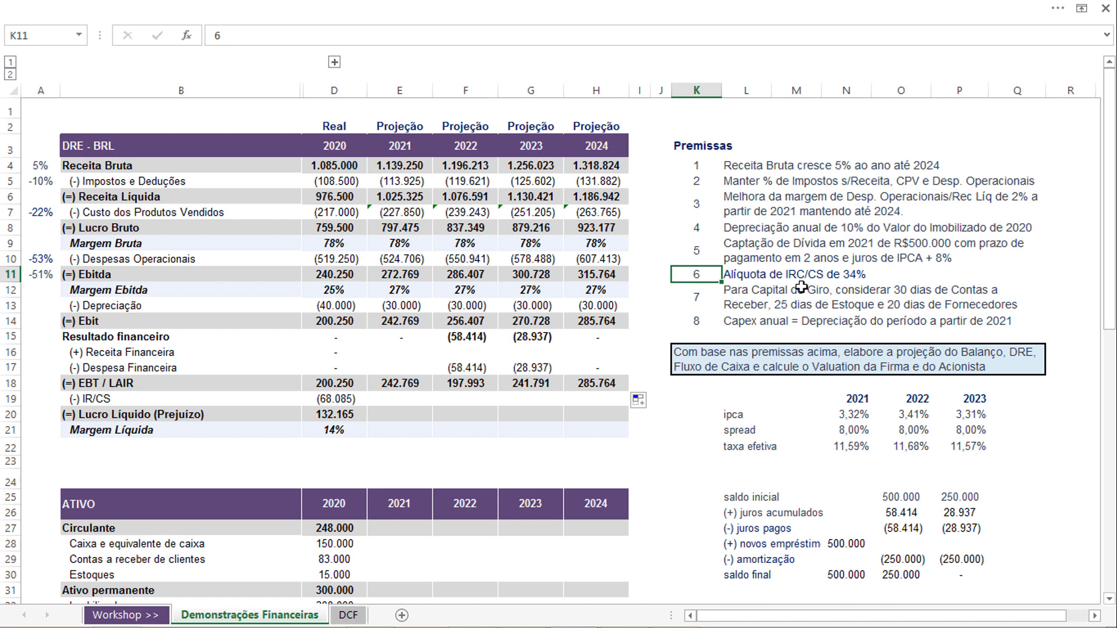
{"action": "left_click", "coordinate": [735, 274]}
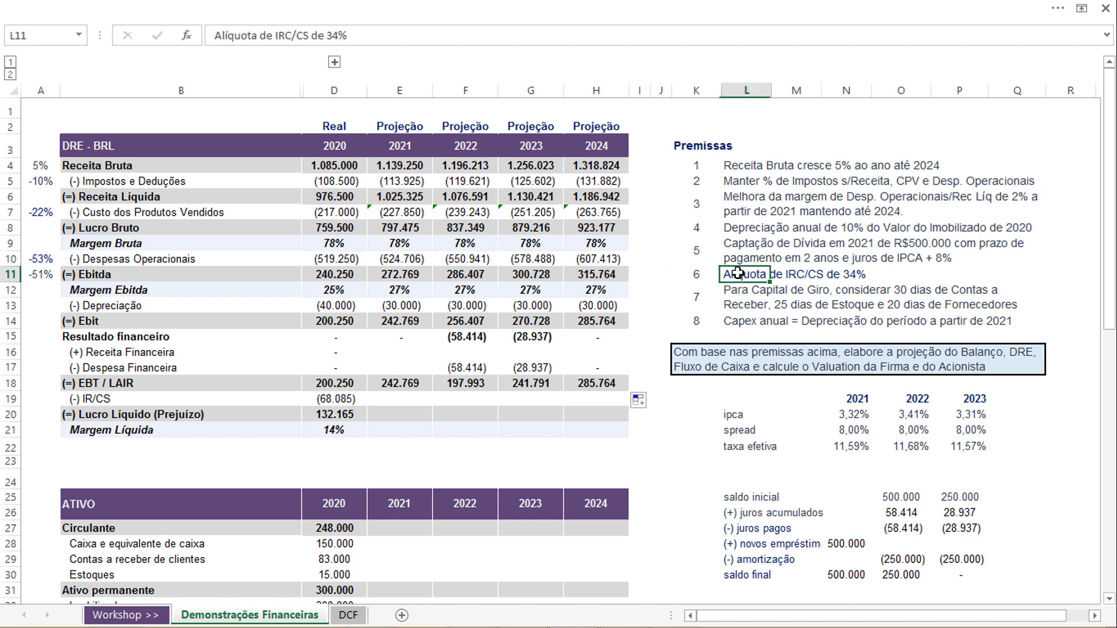
{"action": "left_click", "coordinate": [293, 39]}
{"action": "key", "text": "BackSpace"}
{"action": "key", "text": "Return"}
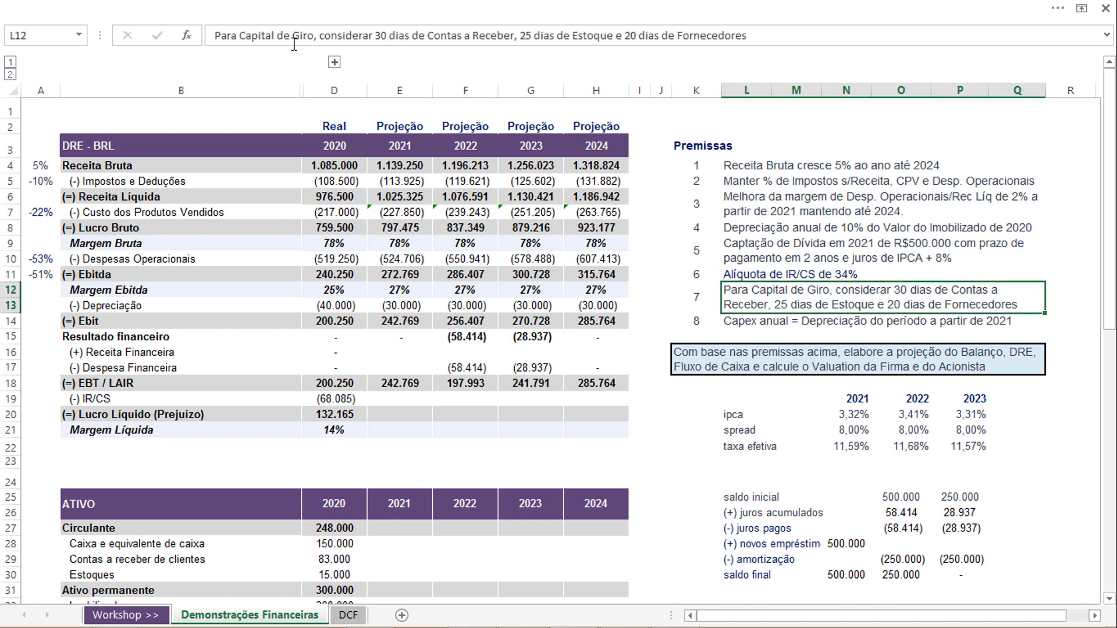
- Calculate the 2021 IR/CS in E19 with =E18*-34% and fill the formula across to 2024 in H19
{"action": "left_click", "coordinate": [390, 400]}
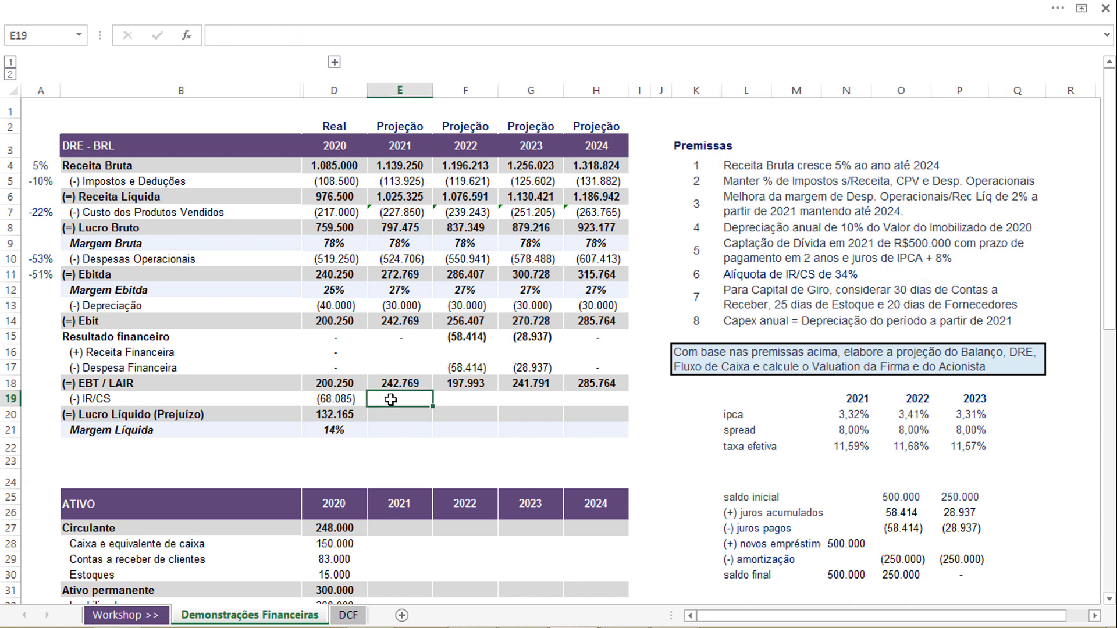
{"action": "type", "text": "="}
{"action": "key", "text": "Up"}
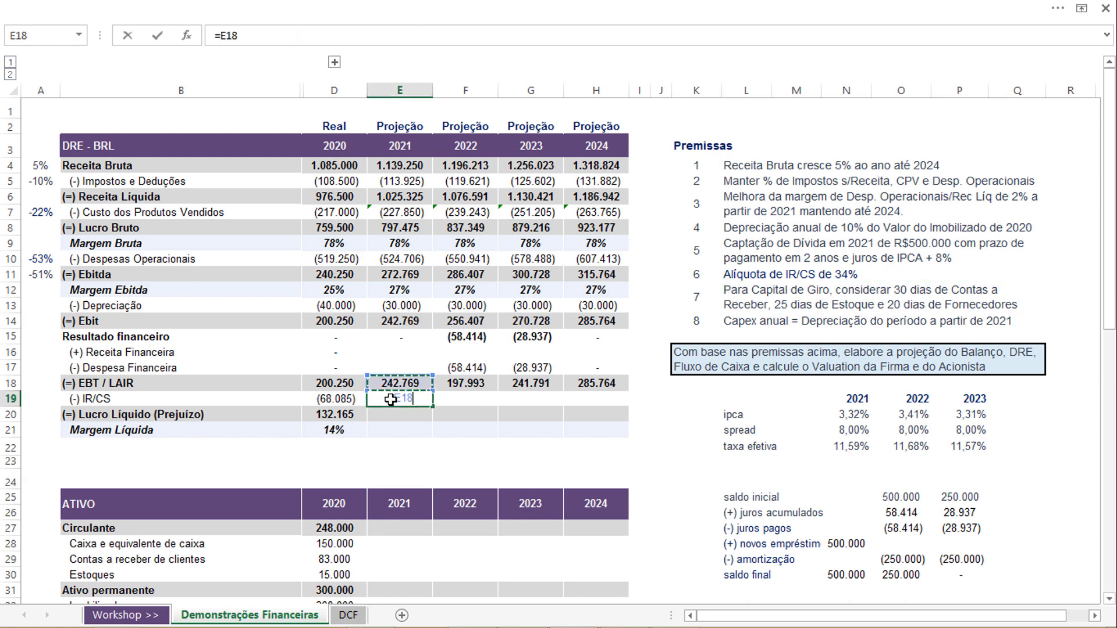
{"action": "type", "text": "*-34%"}
{"action": "key", "text": "Return"}
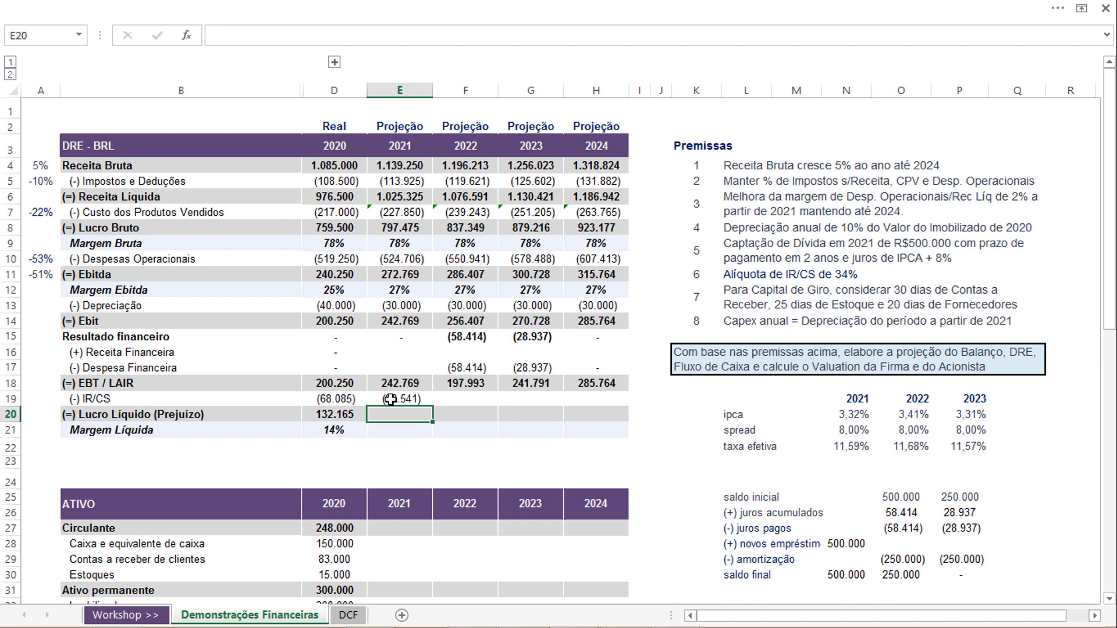
{"action": "left_click", "coordinate": [390, 399]}
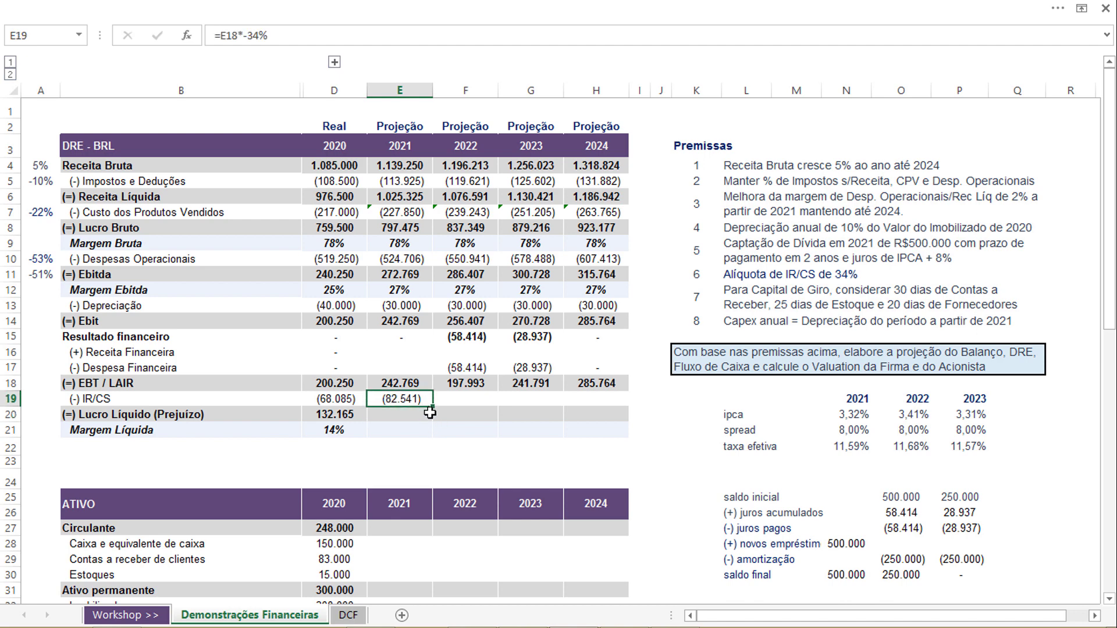
{"action": "left_click_drag", "start_coordinate": [433, 410], "coordinate": [607, 406]}
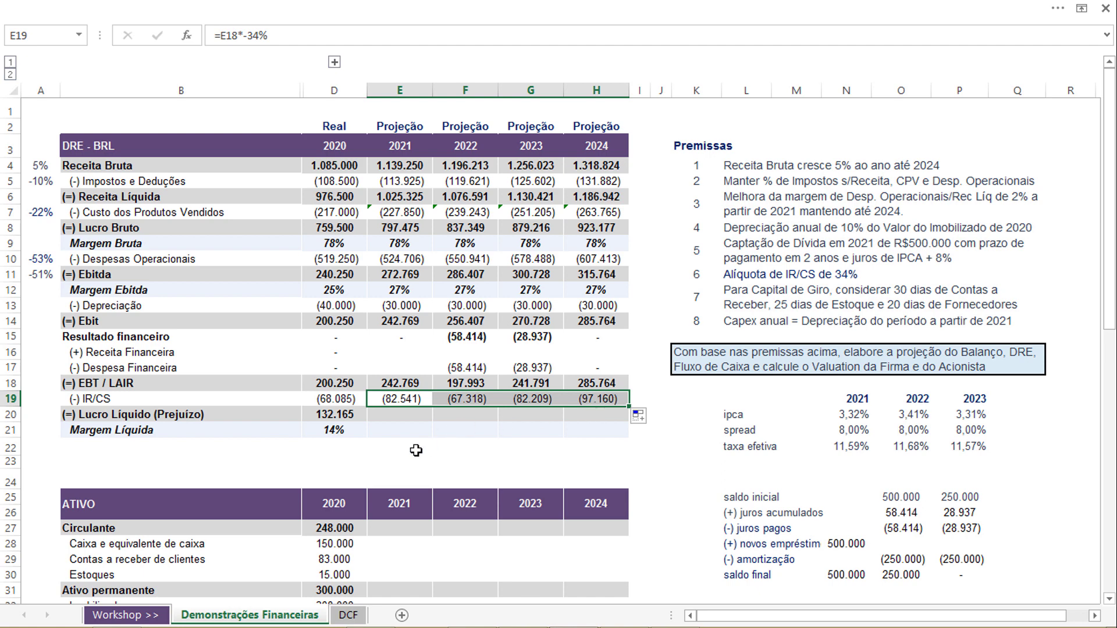
- Fill the 2020 Lucro Líquido formula in D20 across to 2024 in H20
{"action": "left_click", "coordinate": [340, 414]}
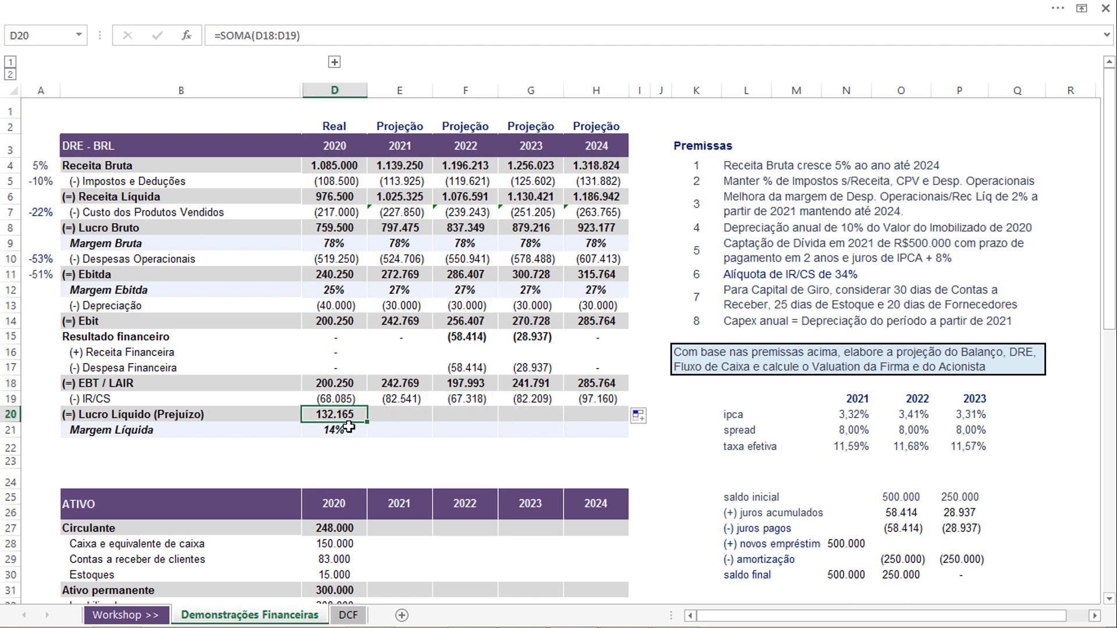
{"action": "left_click_drag", "start_coordinate": [365, 424], "coordinate": [626, 423]}
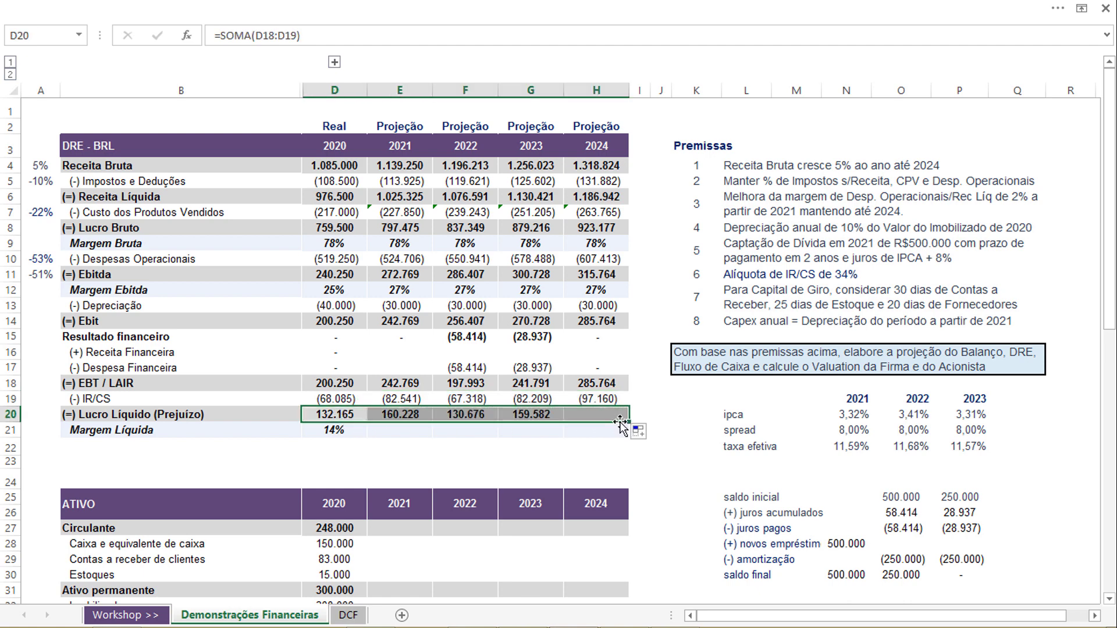
- Fill the 2020 Margem Líquida formula in D21 across to 2024 in H21
{"action": "left_click", "coordinate": [348, 429]}
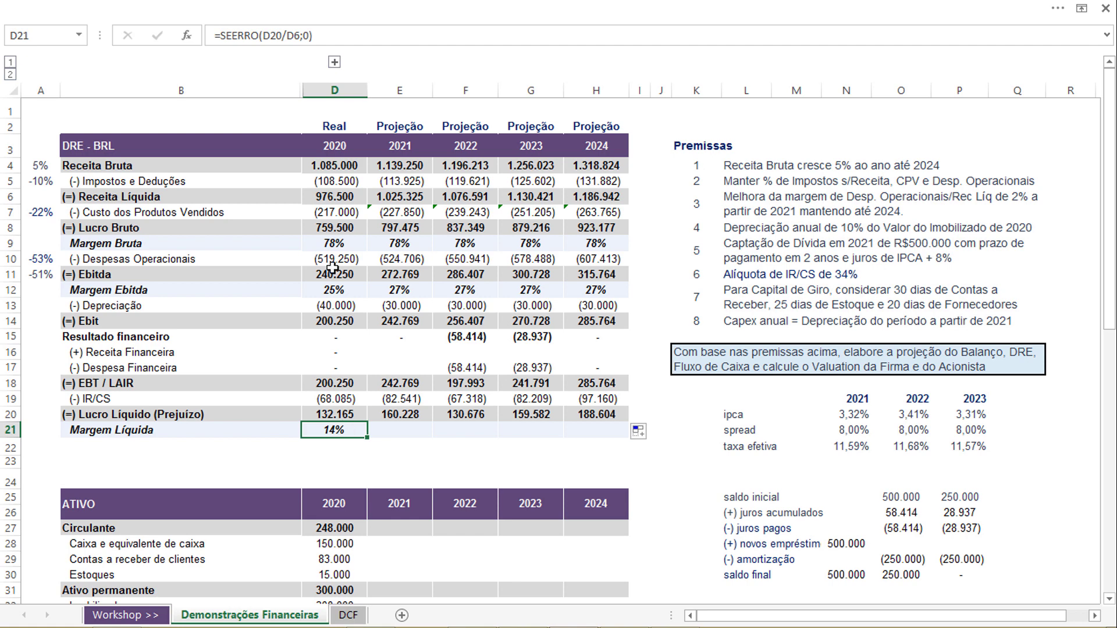
{"action": "left_click", "coordinate": [334, 90]}
{"action": "left_click", "coordinate": [343, 430]}
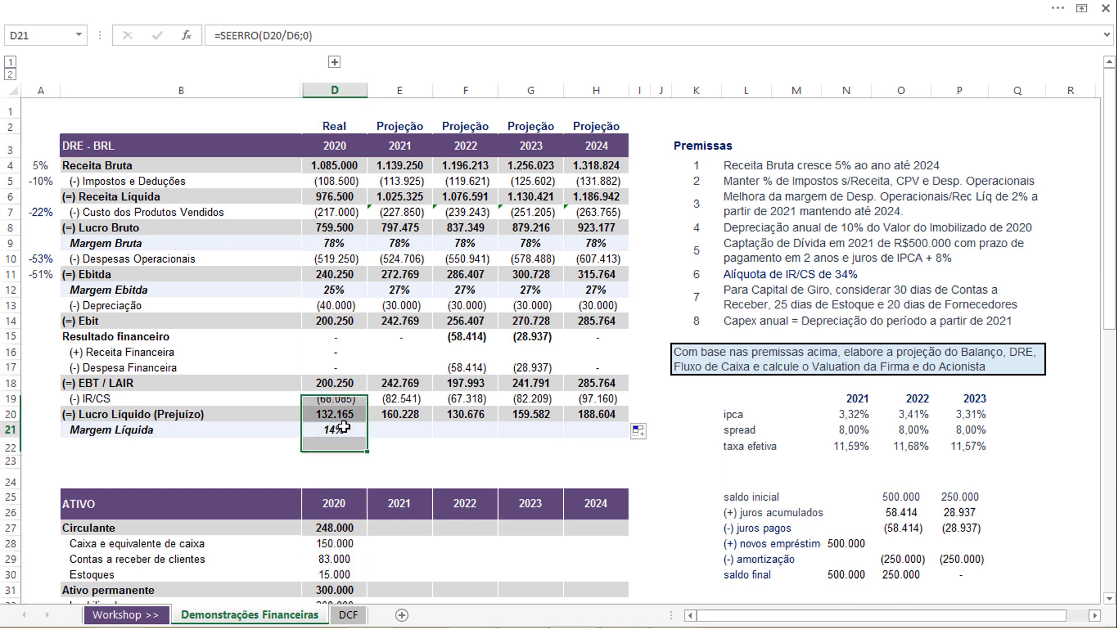
{"action": "left_click_drag", "start_coordinate": [371, 437], "coordinate": [605, 433]}
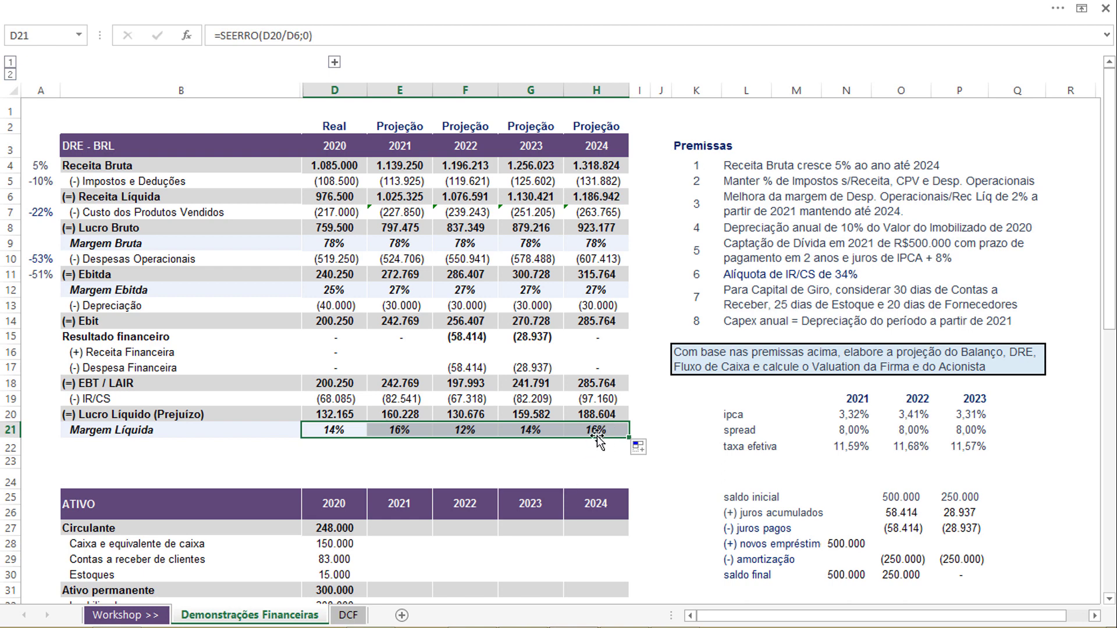
{"action": "left_click", "coordinate": [596, 431]}
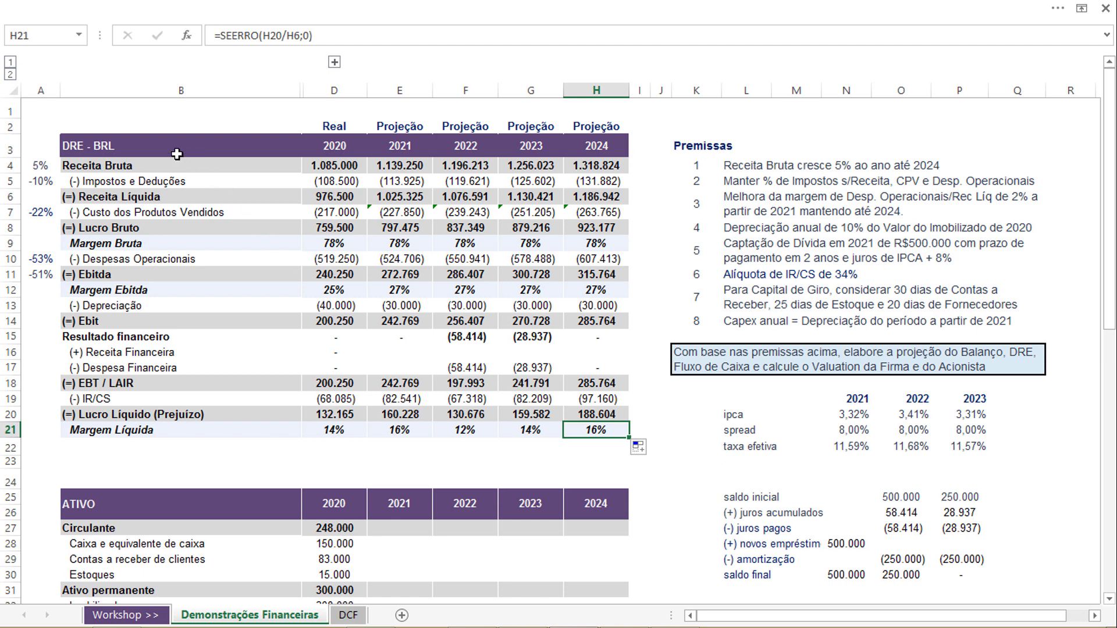
- Review the projected DRE, the ATIVO and PASSIVO e PATRIMÔNIO LÍQUIDO tables, and the Fluxo de caixa table
{"action": "left_click_drag", "start_coordinate": [157, 147], "coordinate": [584, 434]}
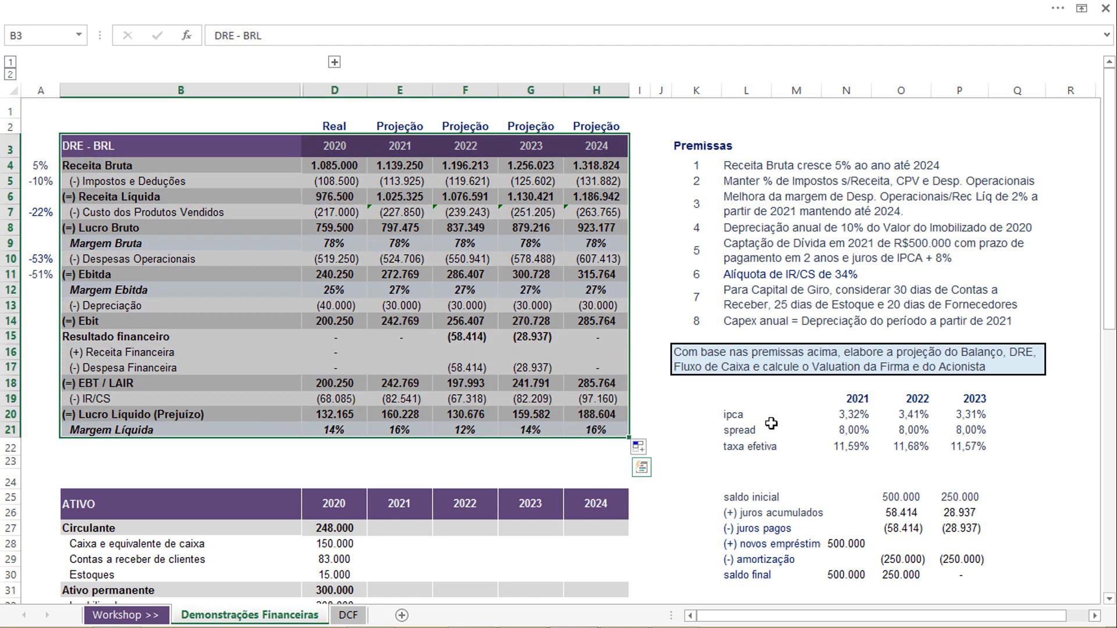
{"action": "left_click", "coordinate": [751, 412]}
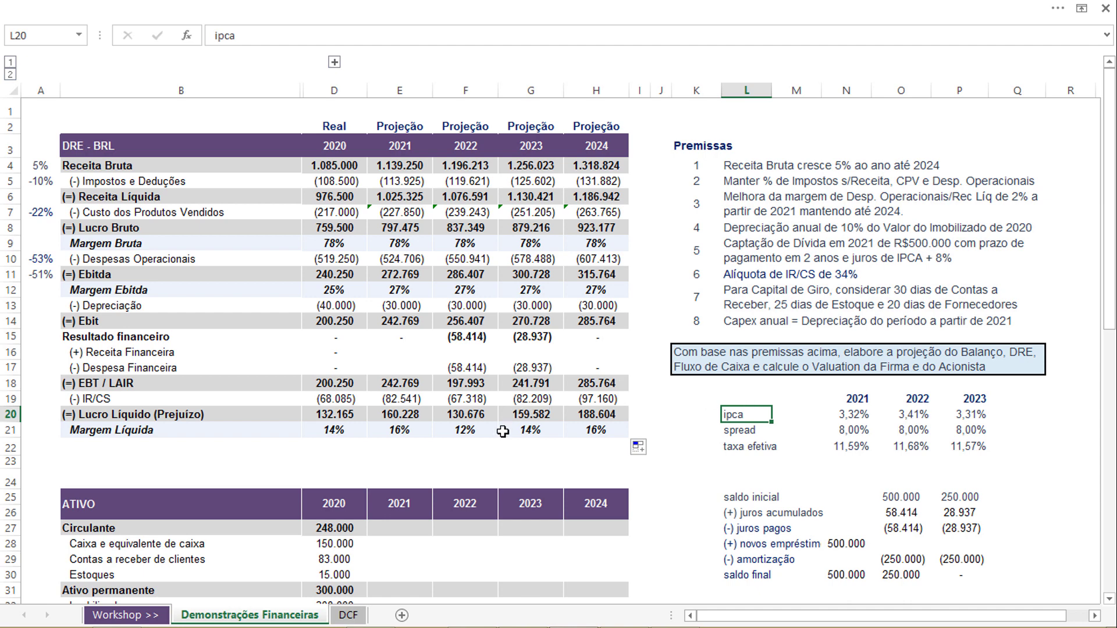
{"action": "scroll", "coordinate": [397, 444], "scroll_direction": "down", "scroll_amount": 3}
{"action": "scroll", "coordinate": [397, 445], "scroll_direction": "down", "scroll_amount": 3}
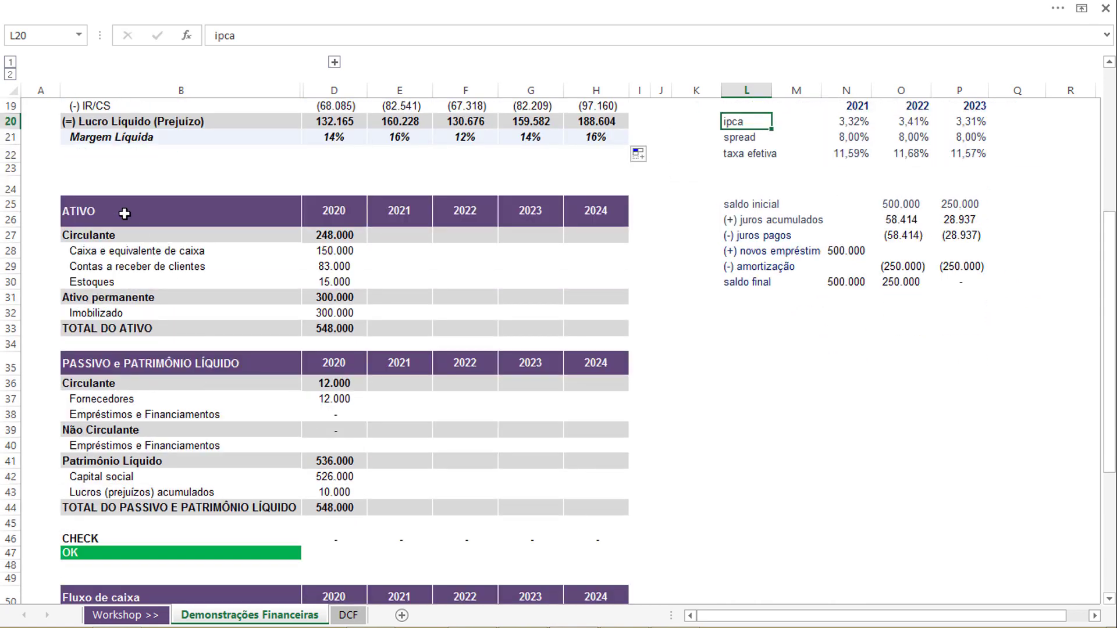
{"action": "left_click_drag", "start_coordinate": [123, 212], "coordinate": [124, 232]}
{"action": "left_click_drag", "start_coordinate": [402, 298], "coordinate": [581, 533]}
{"action": "scroll", "coordinate": [541, 470], "scroll_direction": "down", "scroll_amount": 4}
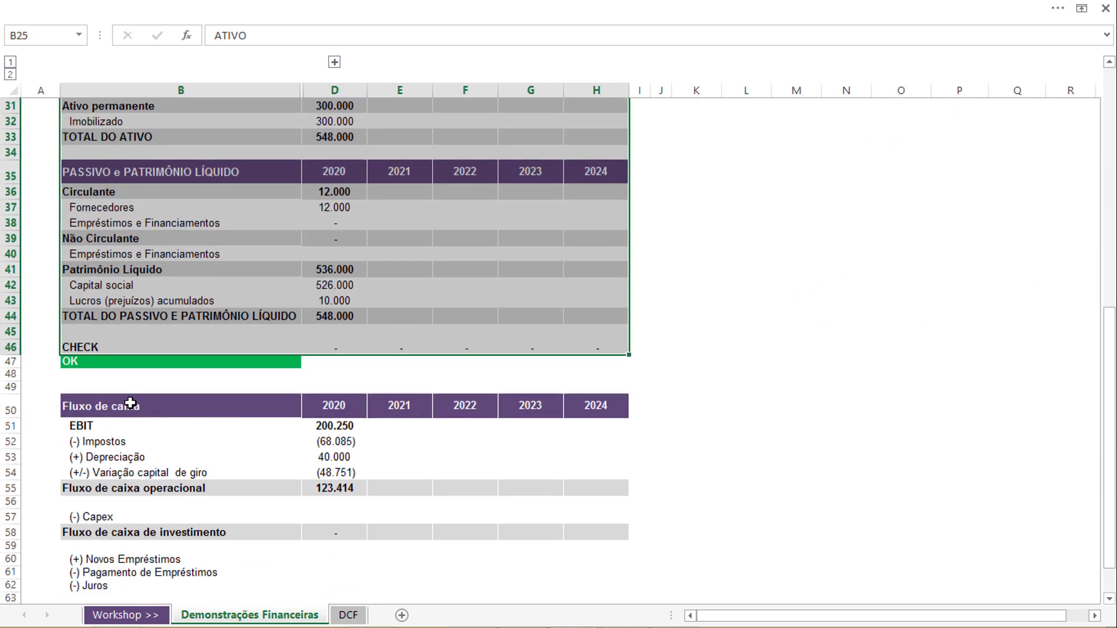
{"action": "left_click_drag", "start_coordinate": [210, 413], "coordinate": [600, 593]}
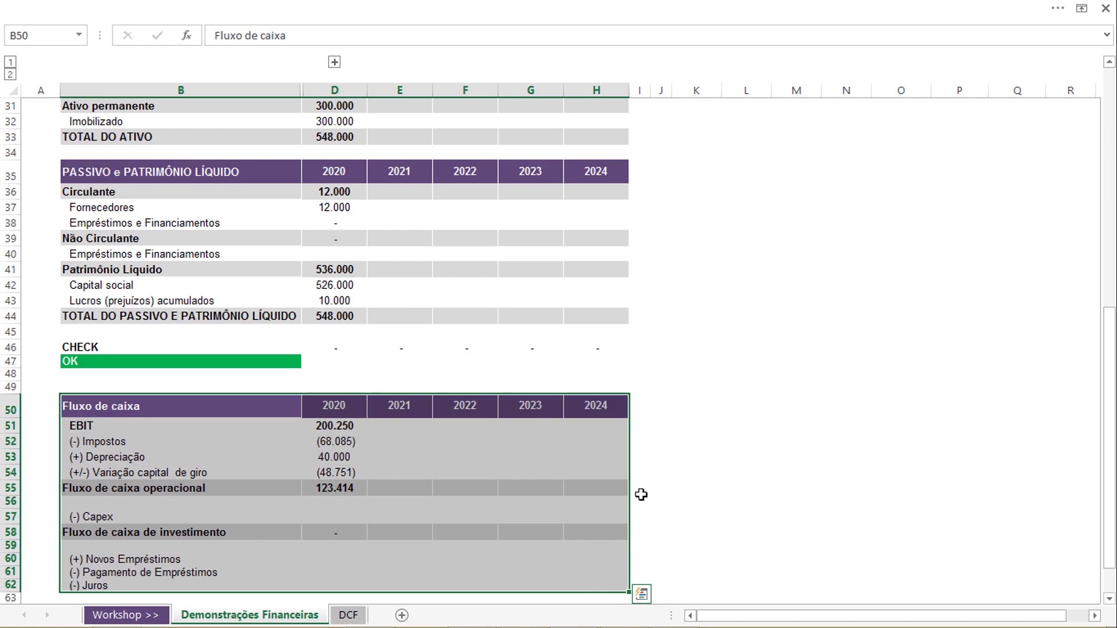